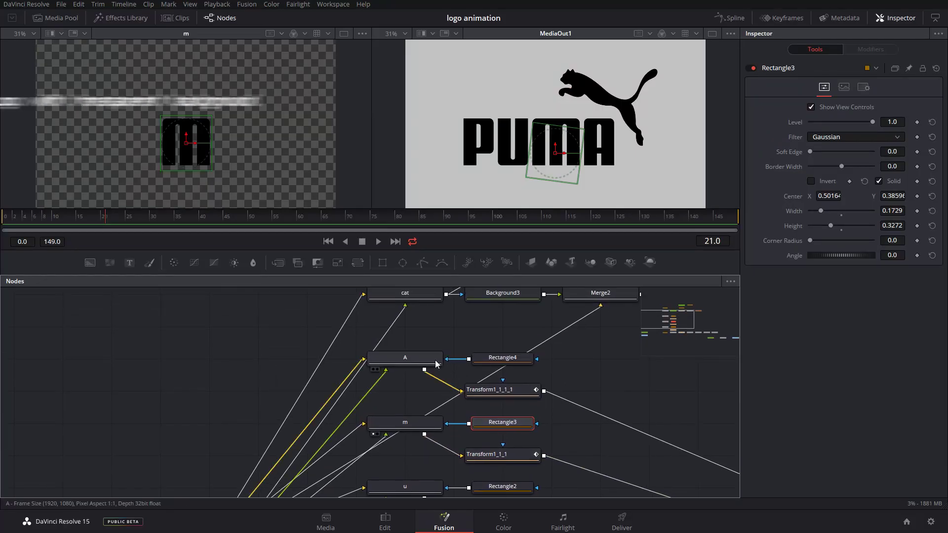
Step: Review the finished comp's Rectangle4, A letter, cat, Polygon1, Merge6 and GridWarp1 nodes
left_click(491, 359)
key("1")
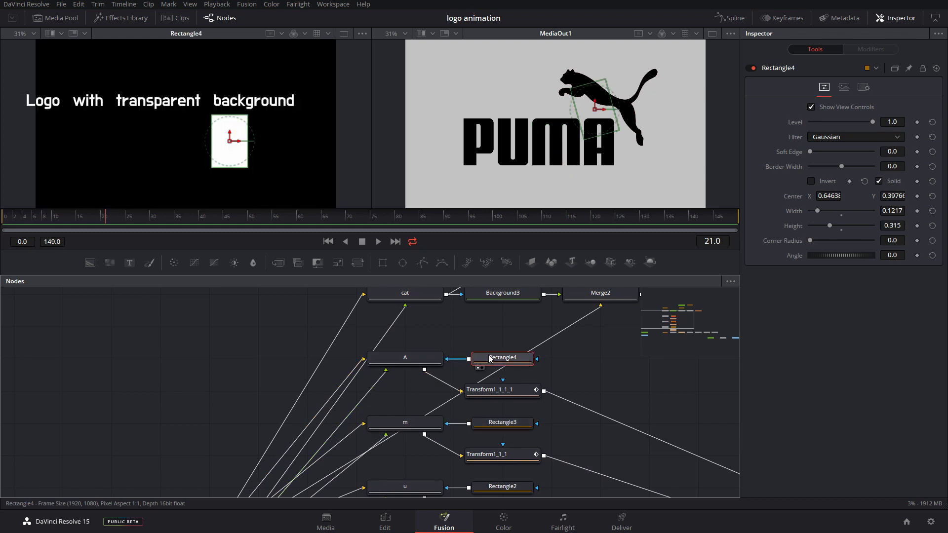
left_click(418, 358)
key("1")
left_click_drag(456, 331, 398, 398)
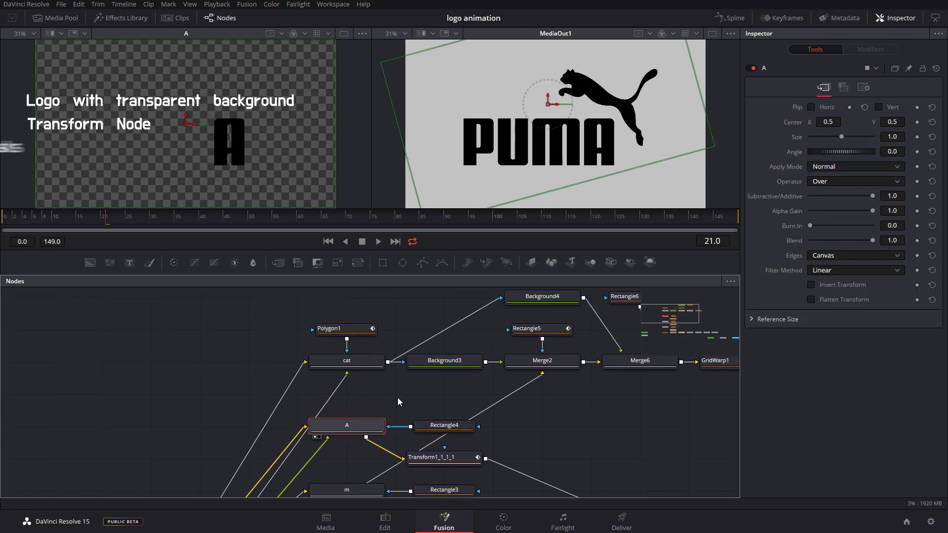
left_click(360, 361)
key("1")
left_click(364, 331)
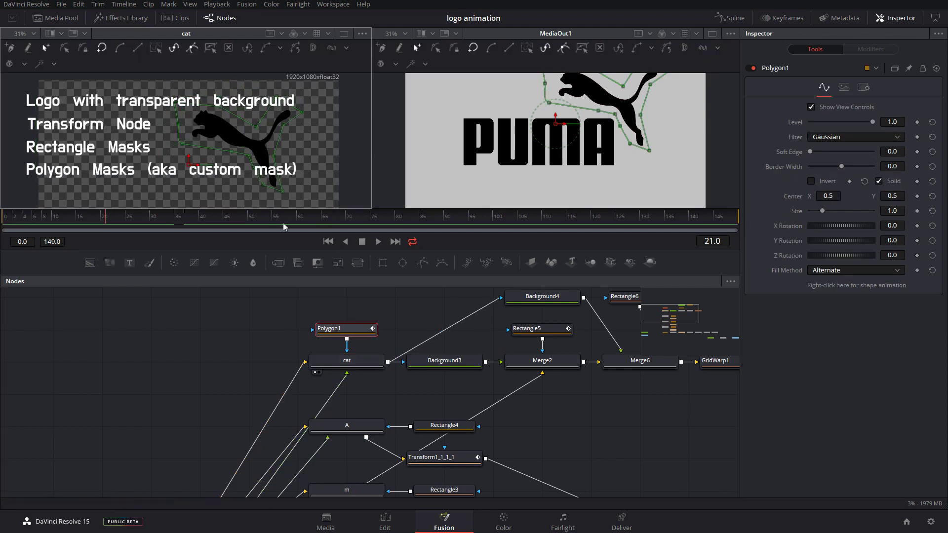
left_click_drag(555, 411, 334, 424)
left_click(419, 374)
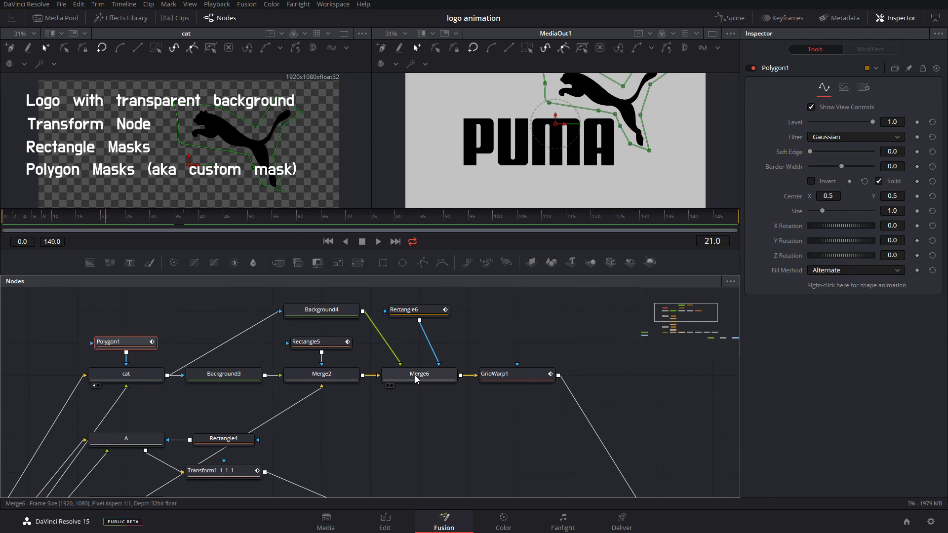
left_click(499, 374)
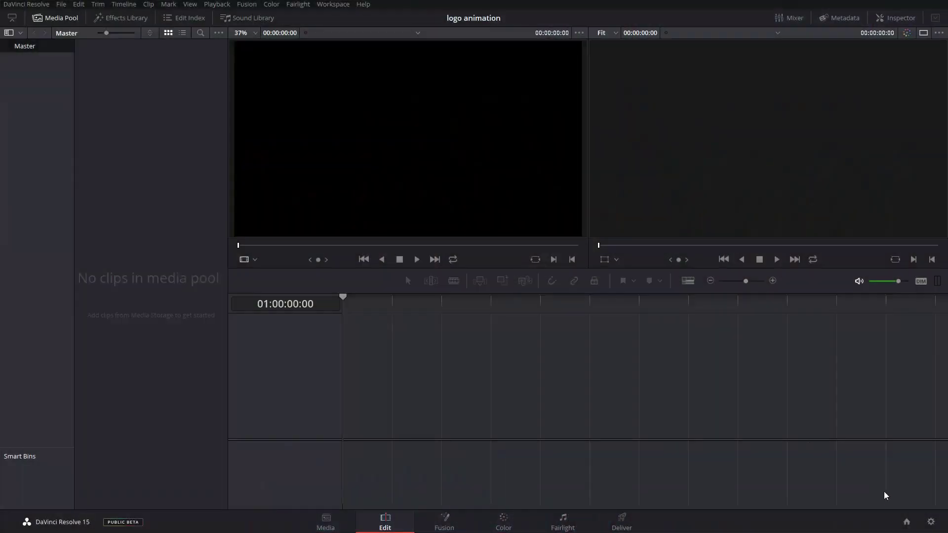
Step: Change the timeline frame rate to 30 fps in Project Settings and save
left_click(932, 523)
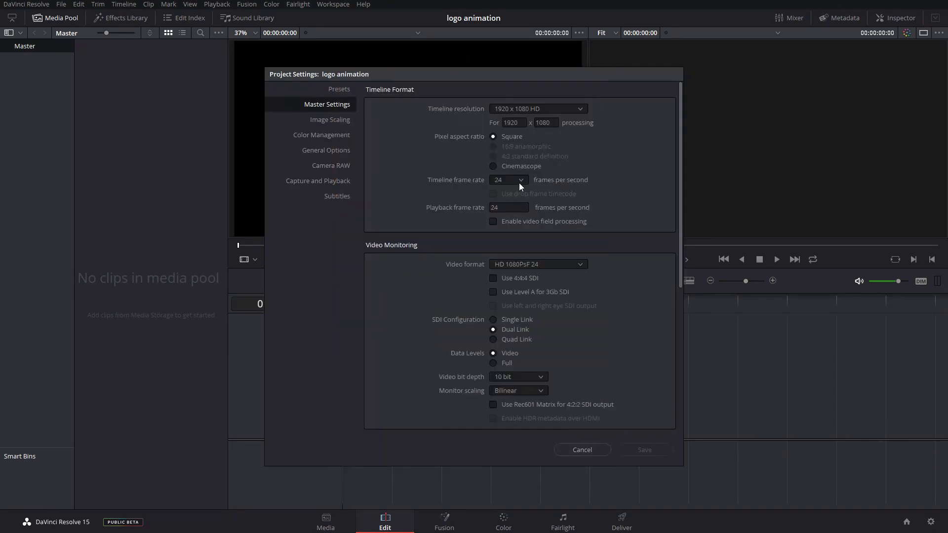
left_click(519, 181)
left_click(514, 257)
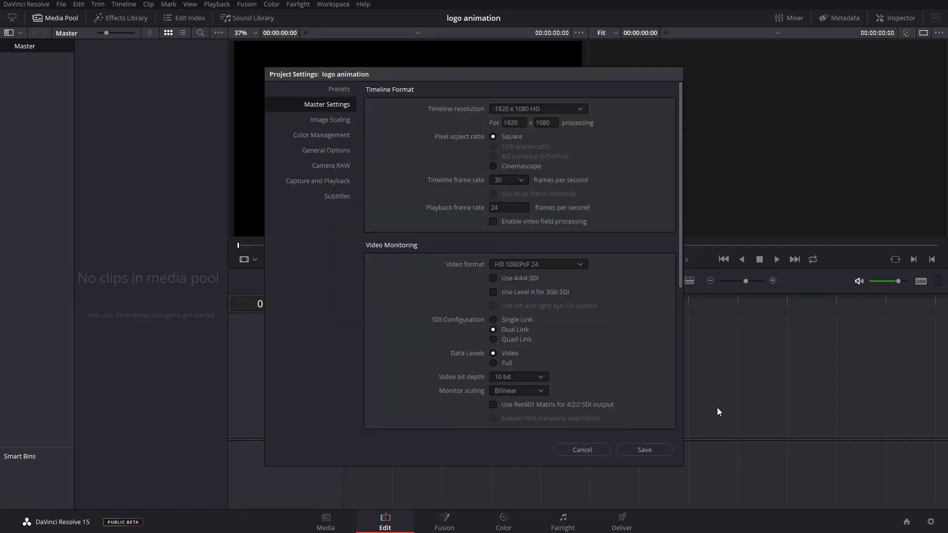
left_click(645, 450)
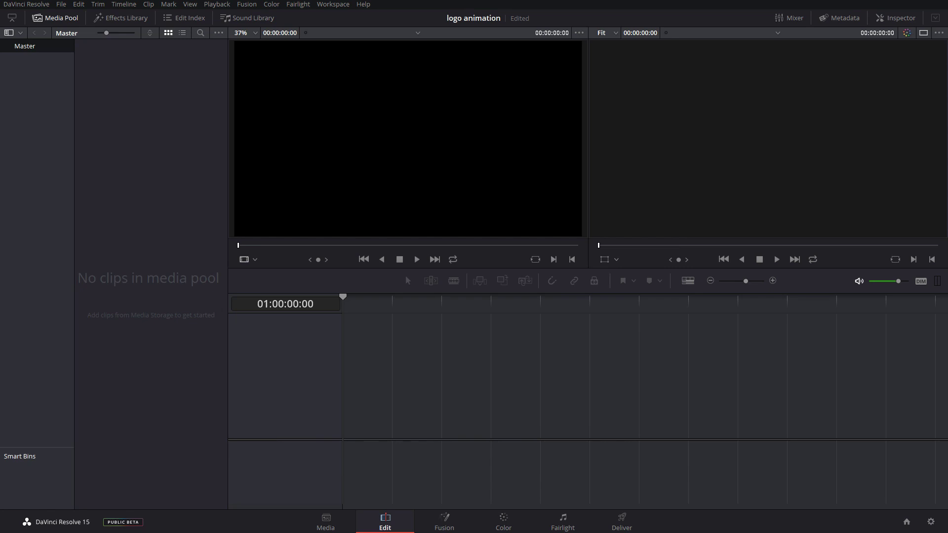
Step: Import the Puma logo PNG, place it on a new timeline, and open it in Fusion
left_click_drag(308, 222, 153, 153)
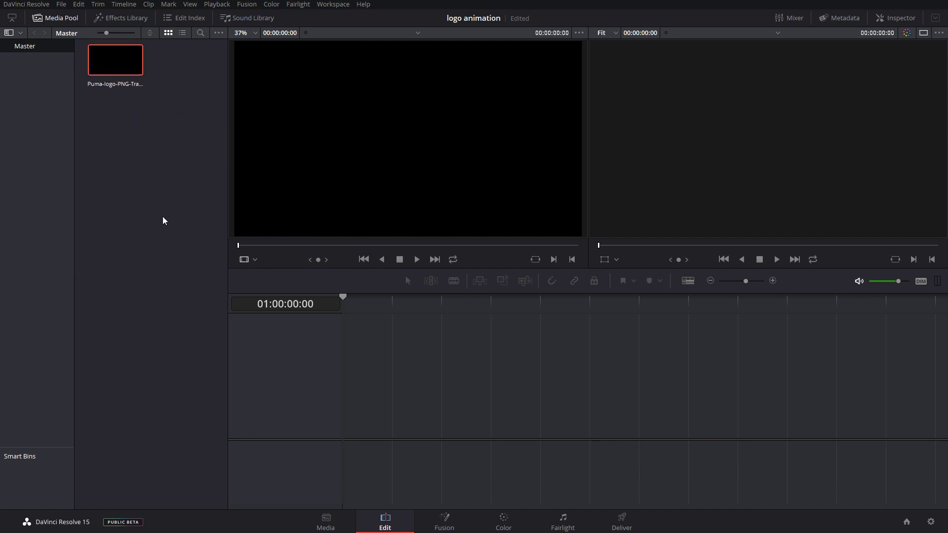
double_click(105, 75)
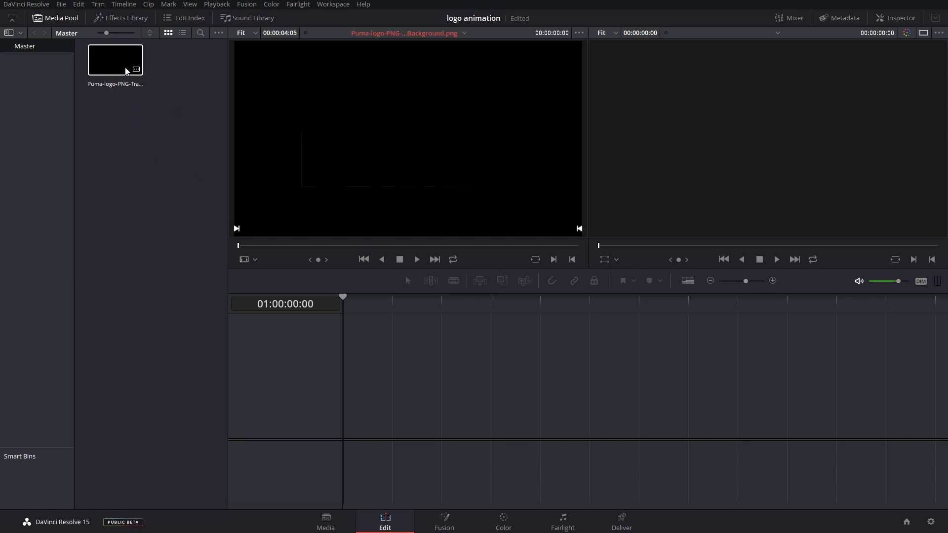
left_click_drag(115, 60, 346, 415)
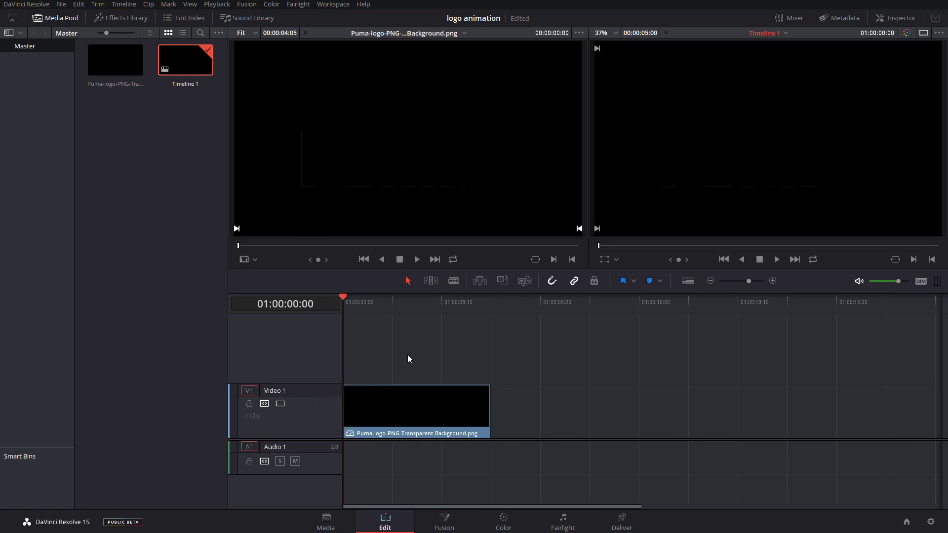
left_click(393, 363)
right_click(405, 414)
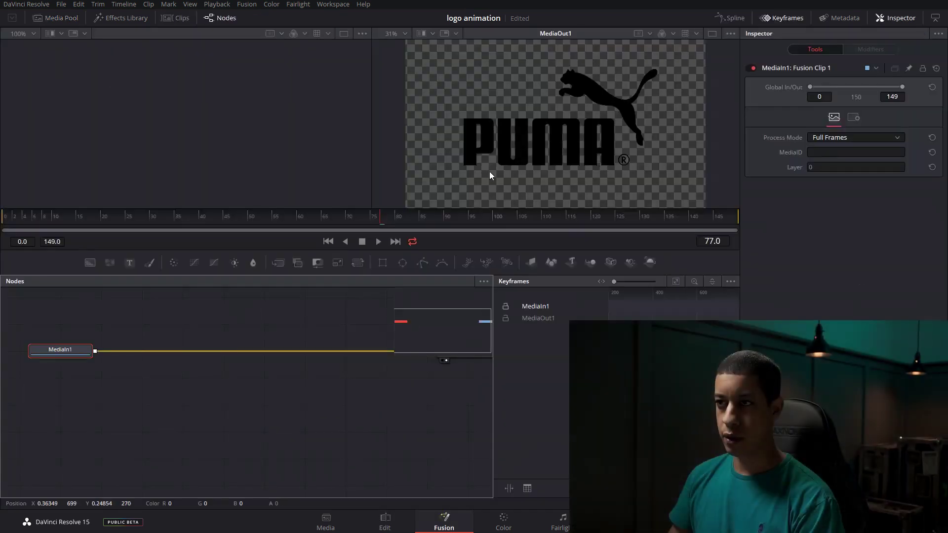
scroll(584, 170, "down", 3)
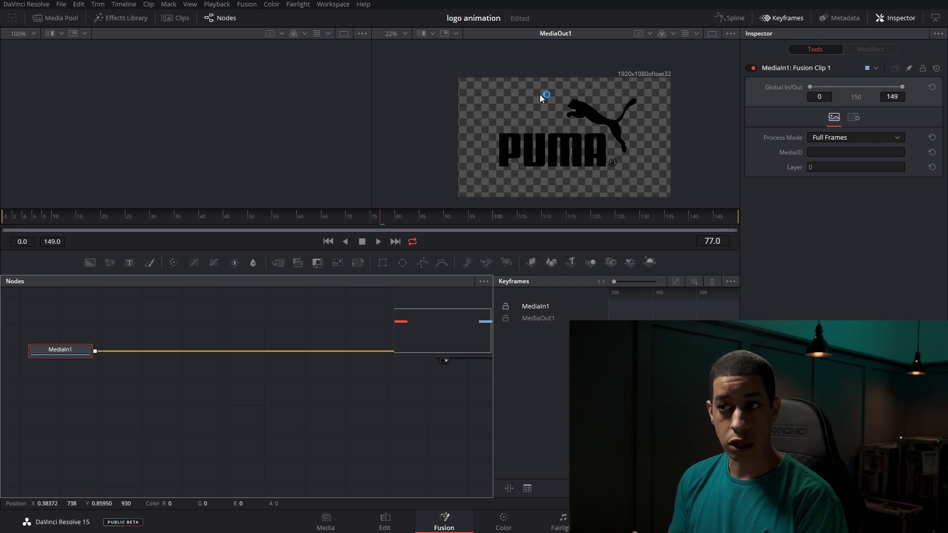
Step: Add a Background1 node coloured light grey (0.764 RGB) and move it aside
right_click(268, 401)
left_click(126, 323)
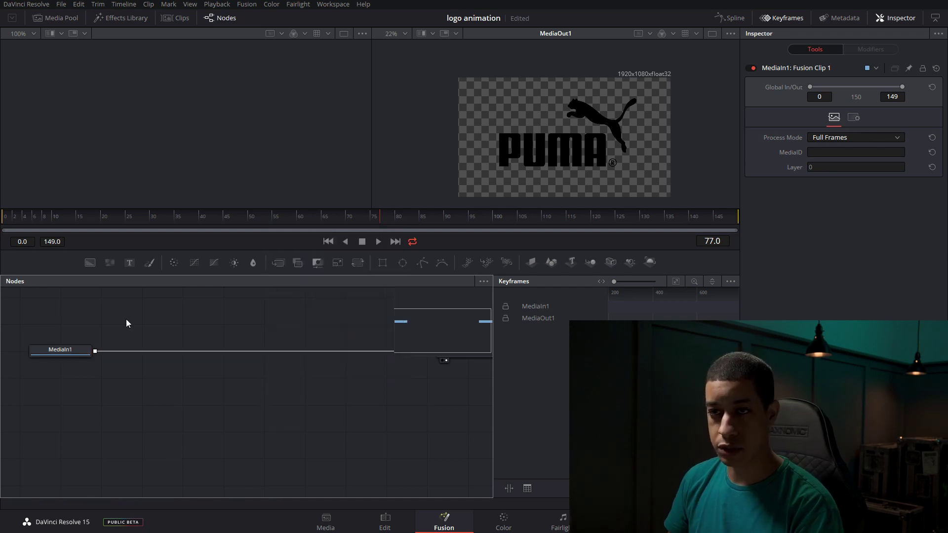
left_click(90, 264)
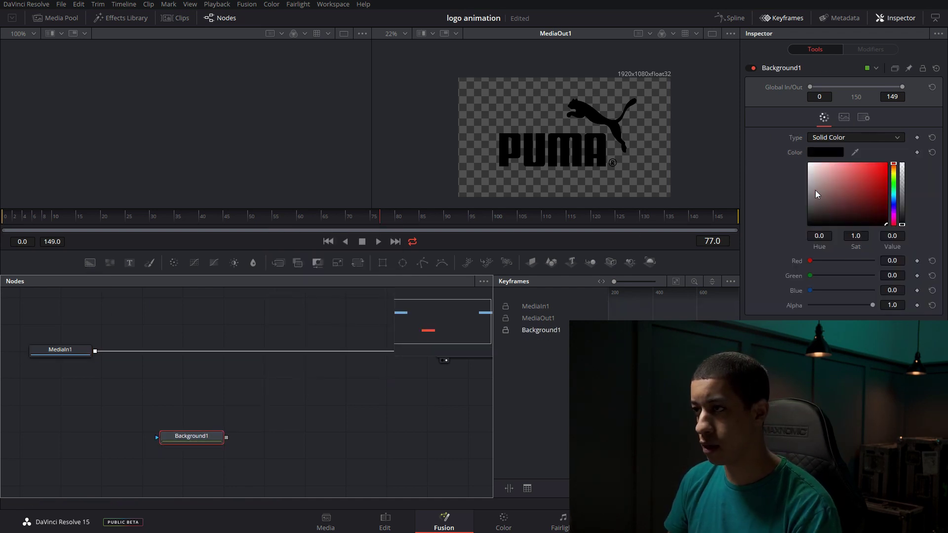
left_click(807, 179)
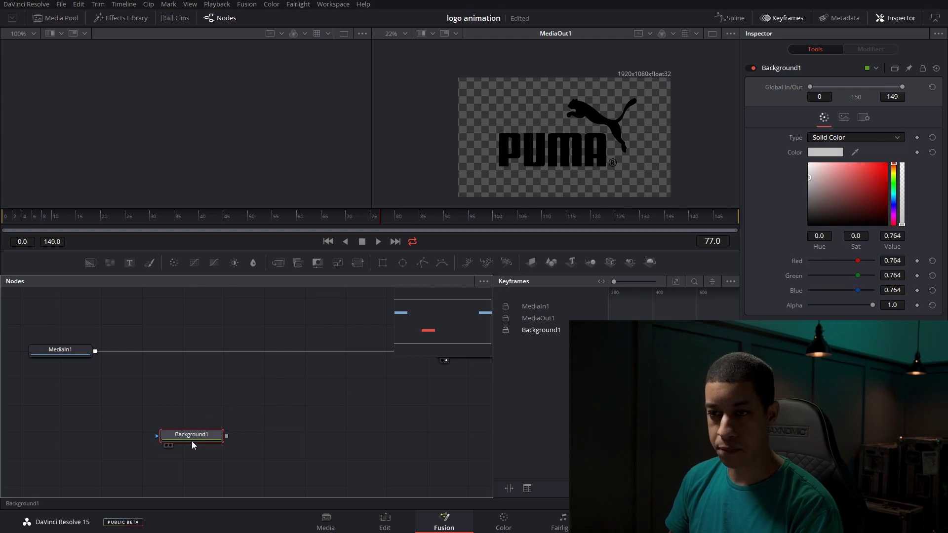
left_click_drag(193, 445, 177, 429)
Step: Merge the logo over Background1 as Merge1, view it, and tidy the node layout
left_click_drag(95, 351, 159, 428)
left_click(256, 422)
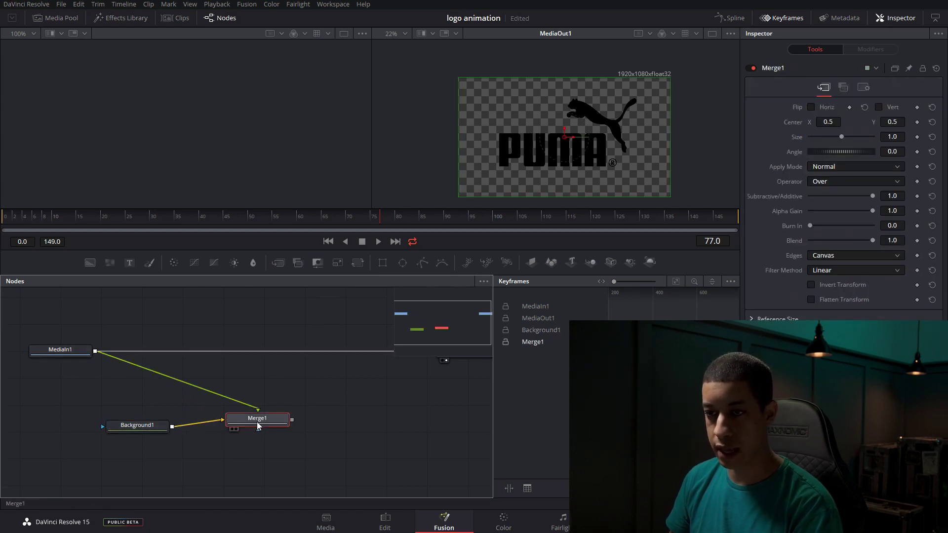
left_click_drag(257, 426, 262, 432)
key("1")
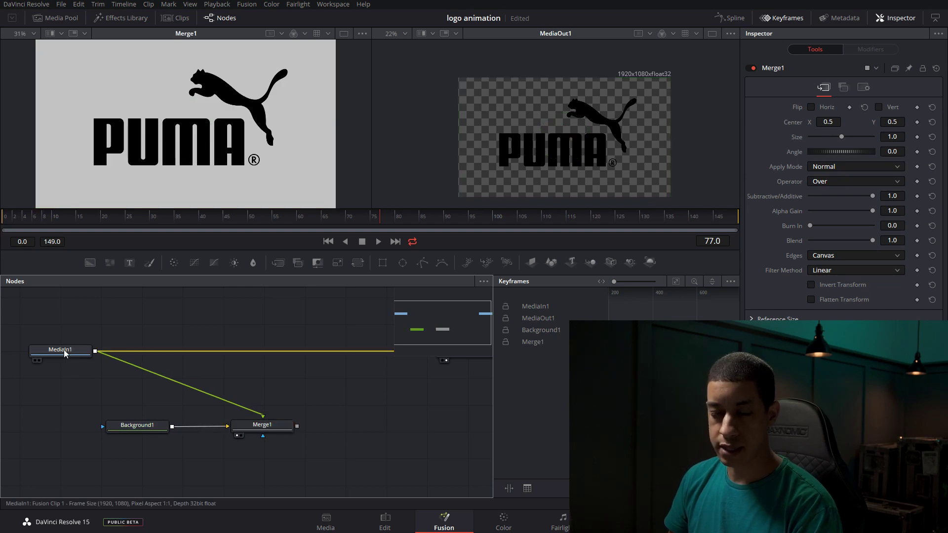
left_click_drag(64, 354, 155, 365)
left_click_drag(445, 361, 328, 356)
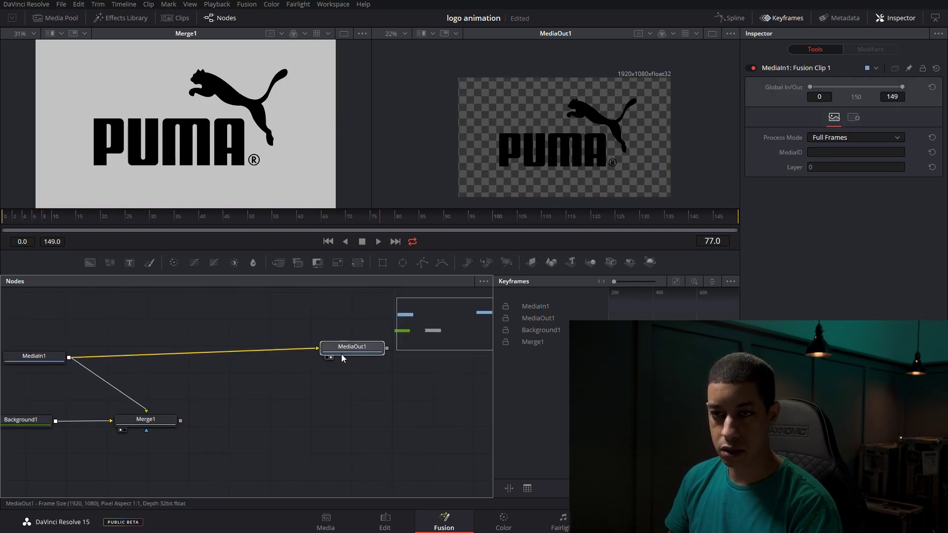
left_click(342, 352)
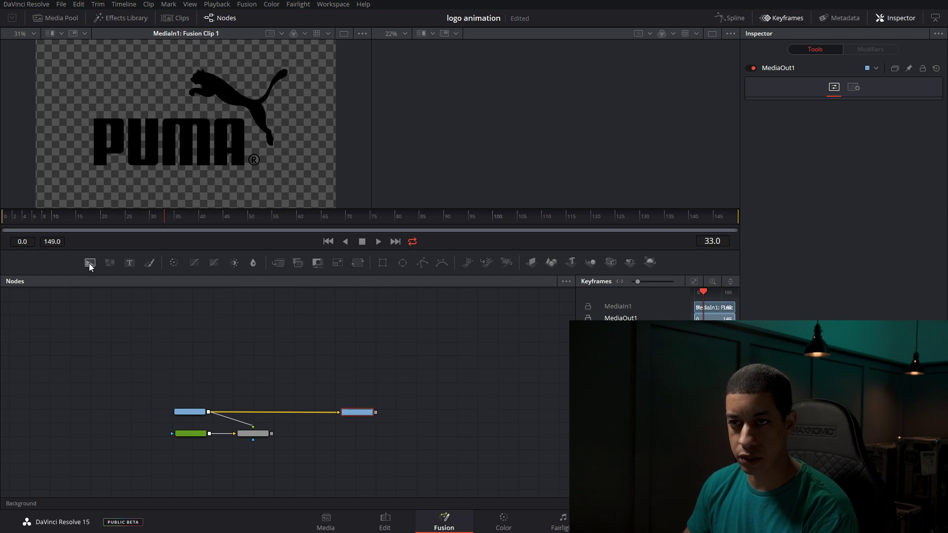
Step: Add a Background2 node with alpha 0.0 and position it in the graph
left_click_drag(90, 262, 192, 384)
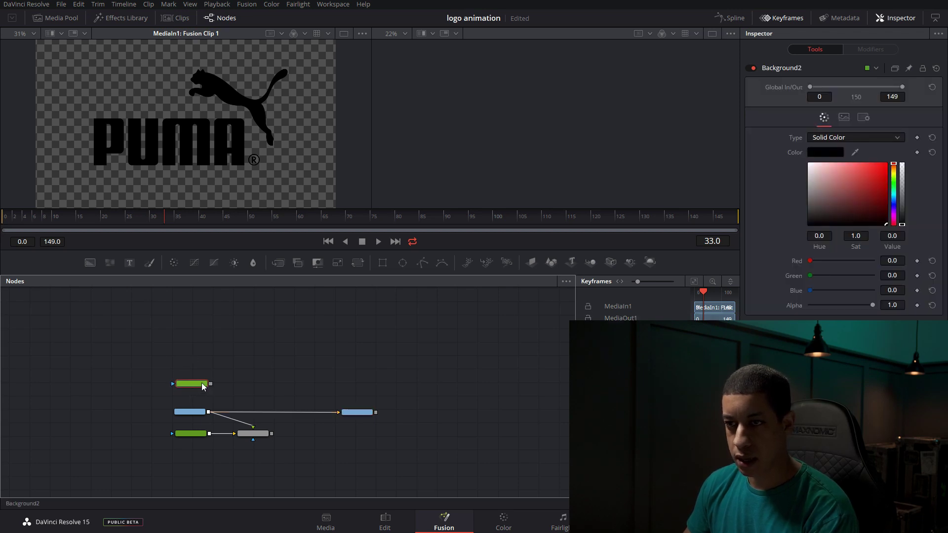
left_click_drag(876, 307, 778, 313)
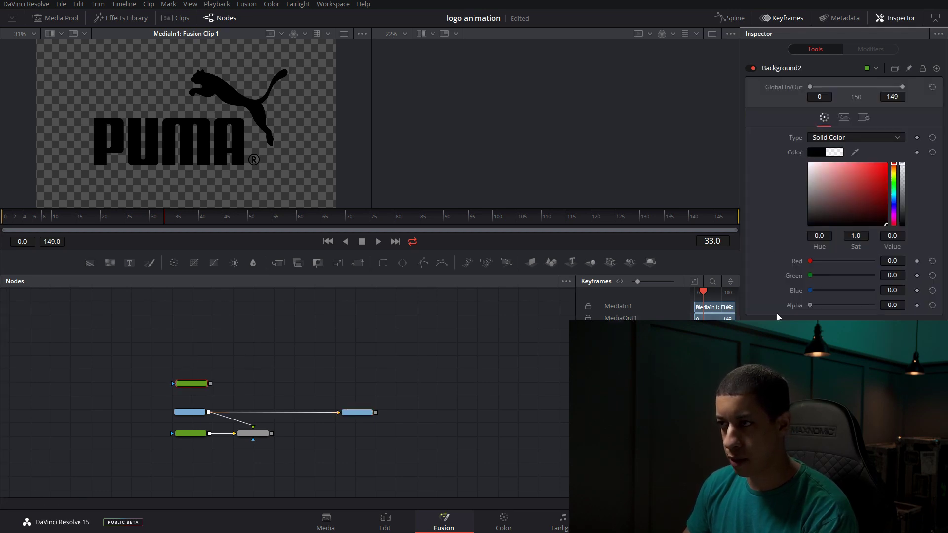
scroll(263, 343, "up", 5)
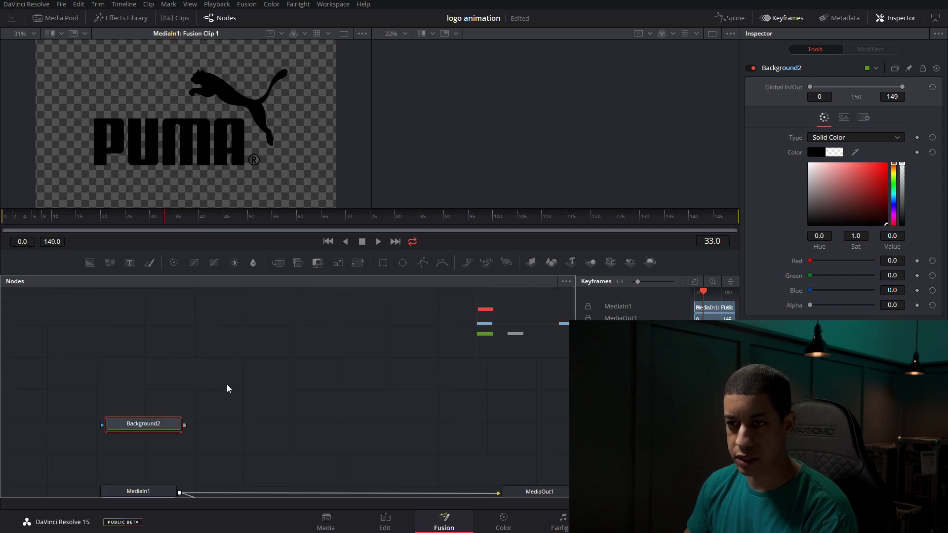
left_click_drag(229, 387, 231, 349)
left_click_drag(172, 382, 171, 391)
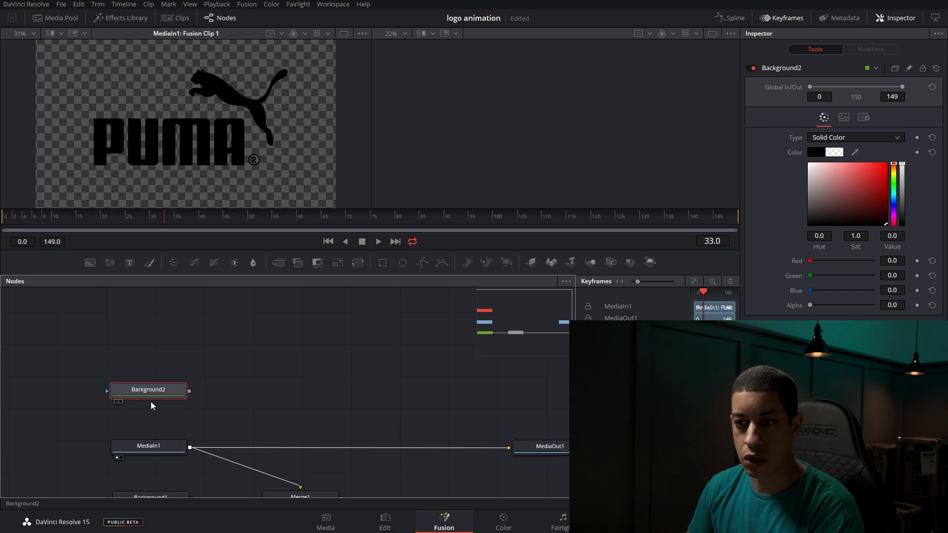
mouse_move(150, 401)
left_mouse_down()
mouse_move(173, 395)
mouse_move(165, 404)
left_mouse_up()
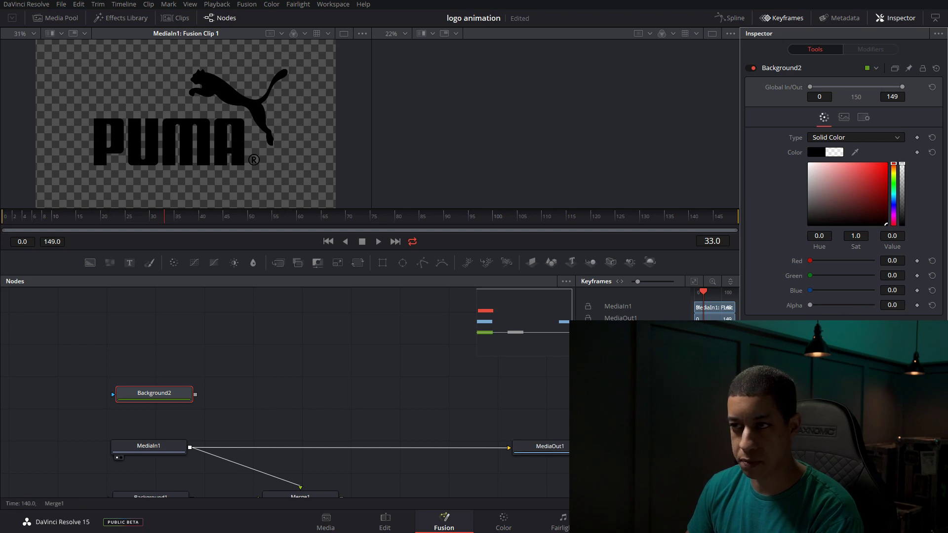
Step: Wire MediaIn1's output onto Background2 to create Merge2 and place it beside Background2
left_click_drag(307, 390, 300, 386)
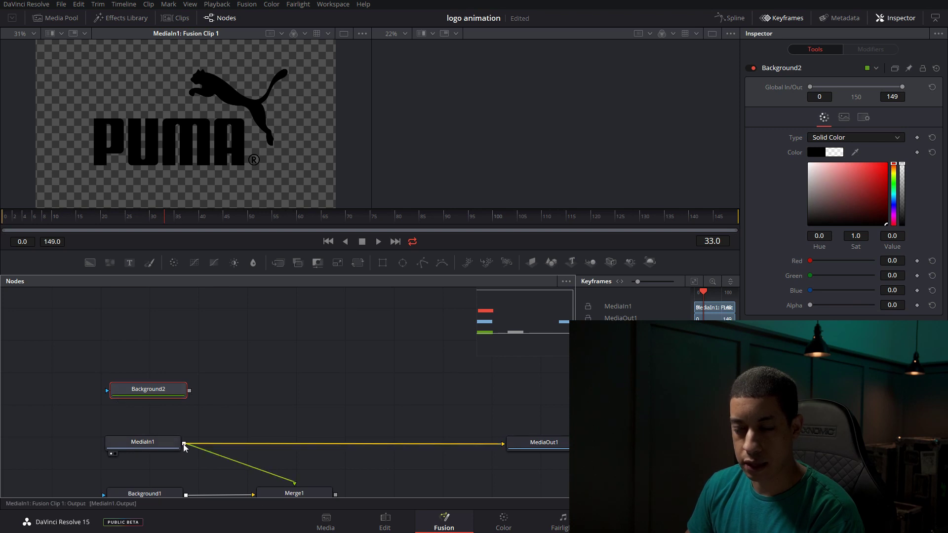
left_click(159, 444)
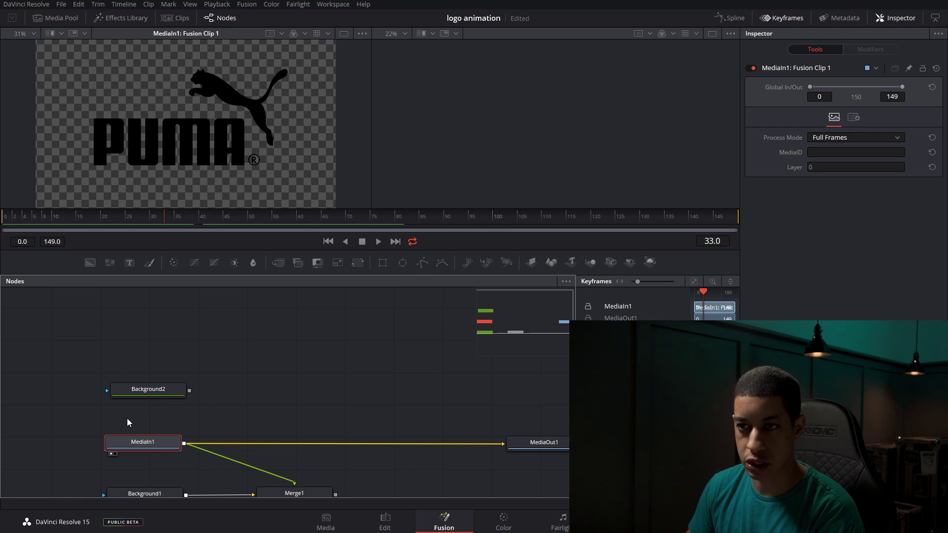
left_click_drag(184, 447, 190, 391)
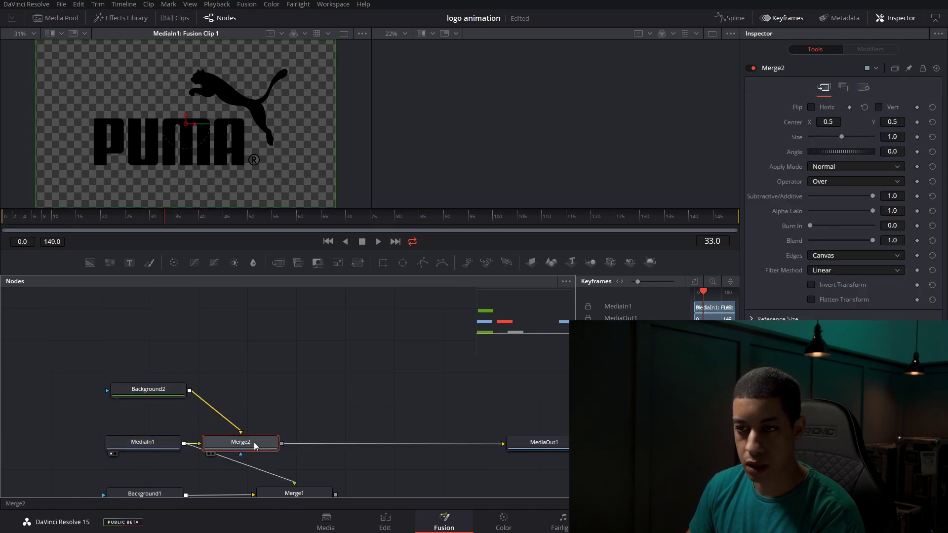
left_click_drag(255, 446, 260, 395)
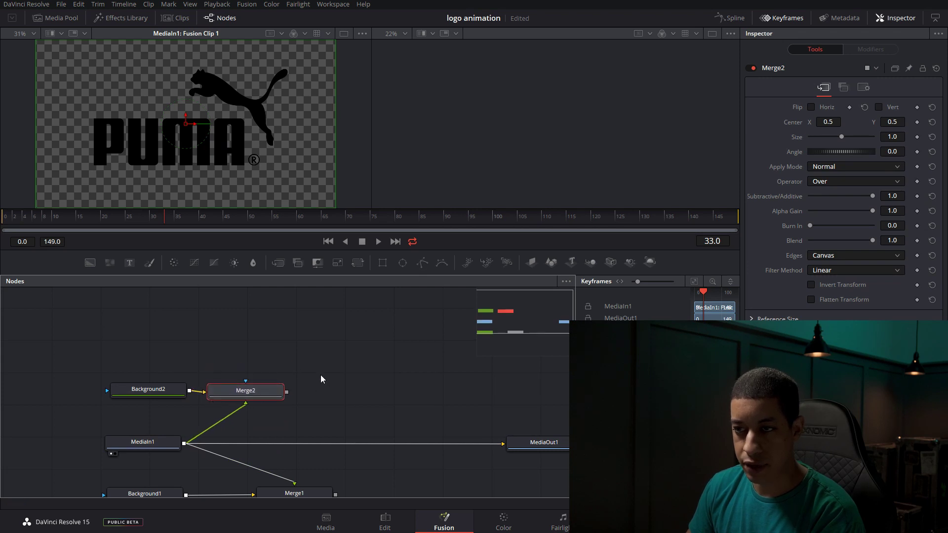
left_click_drag(320, 363, 258, 399)
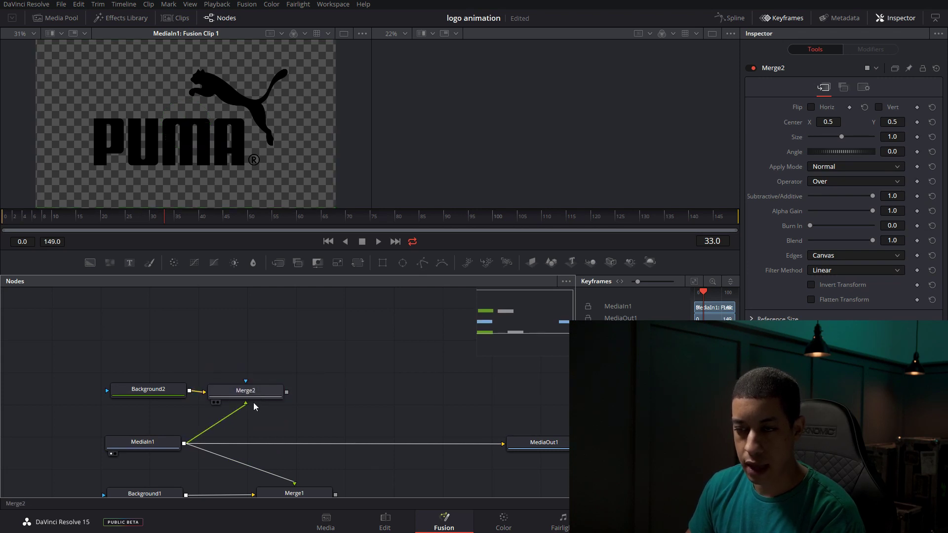
left_click_drag(246, 390, 252, 392)
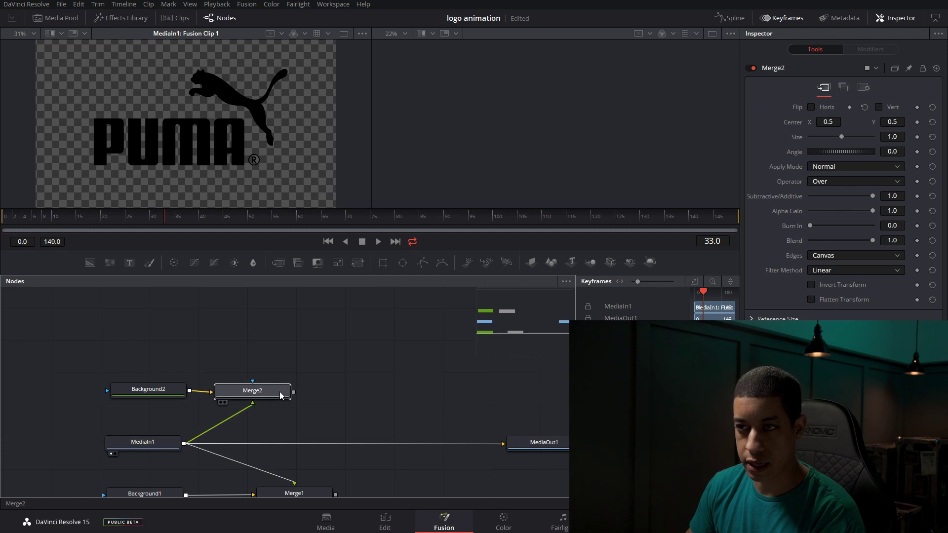
Step: Attach a Rectangle1 mask to Merge2 and show Merge2 in the second viewer
left_click_drag(385, 266, 382, 371)
left_click_drag(253, 382, 253, 381)
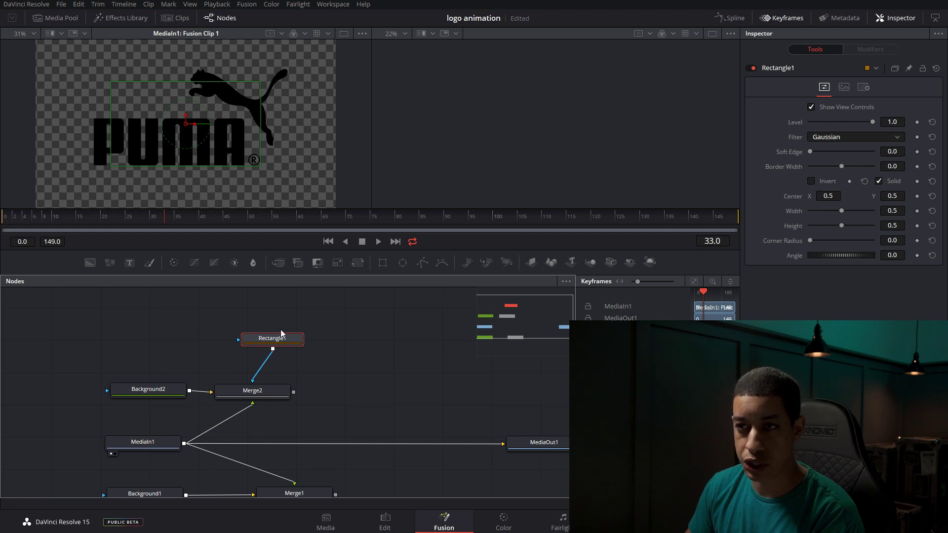
left_click_drag(281, 334, 262, 353)
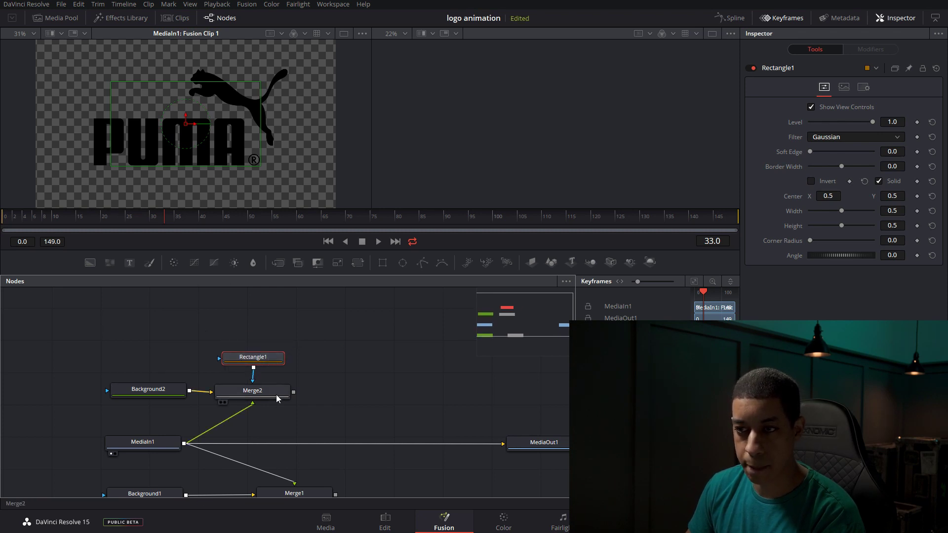
left_click(278, 399)
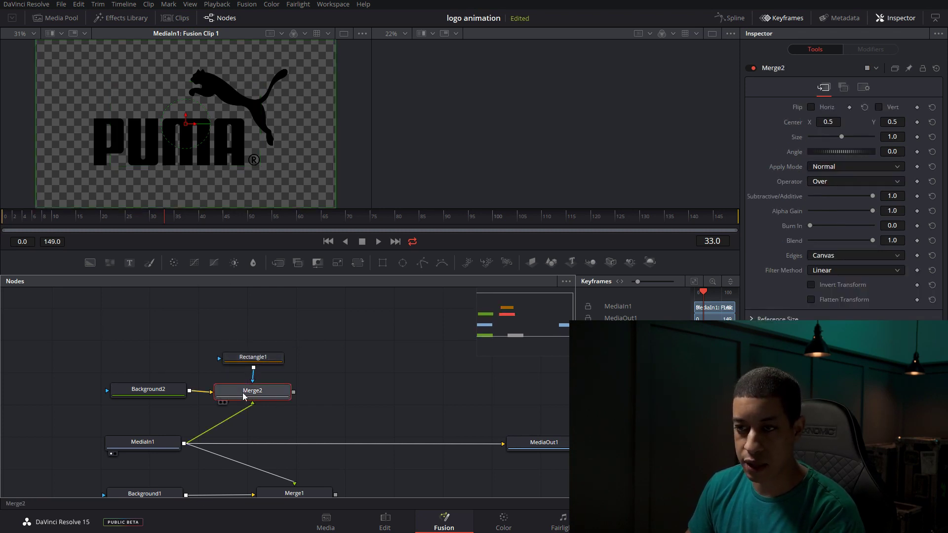
key("2")
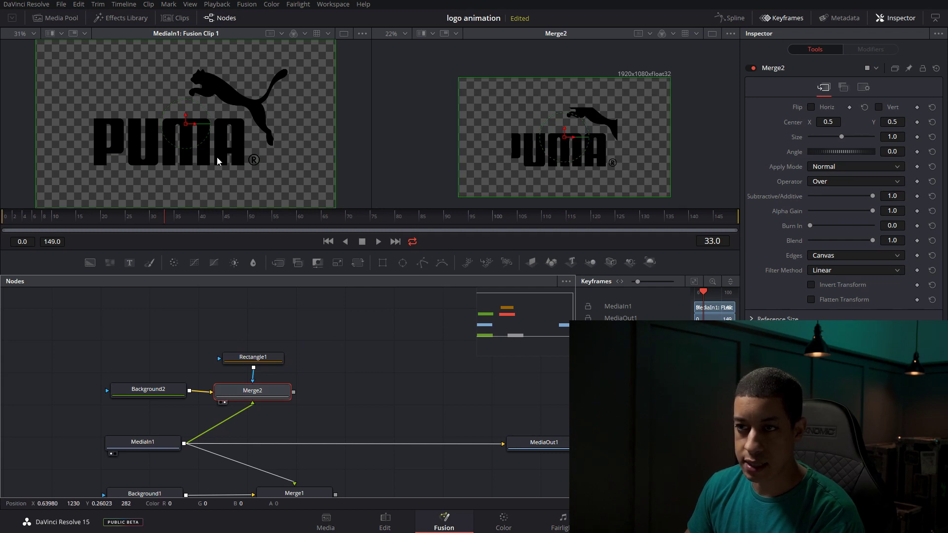
Step: Move Rectangle1 over the P, narrow its width to 0.118, and add Merge3
left_click(260, 359)
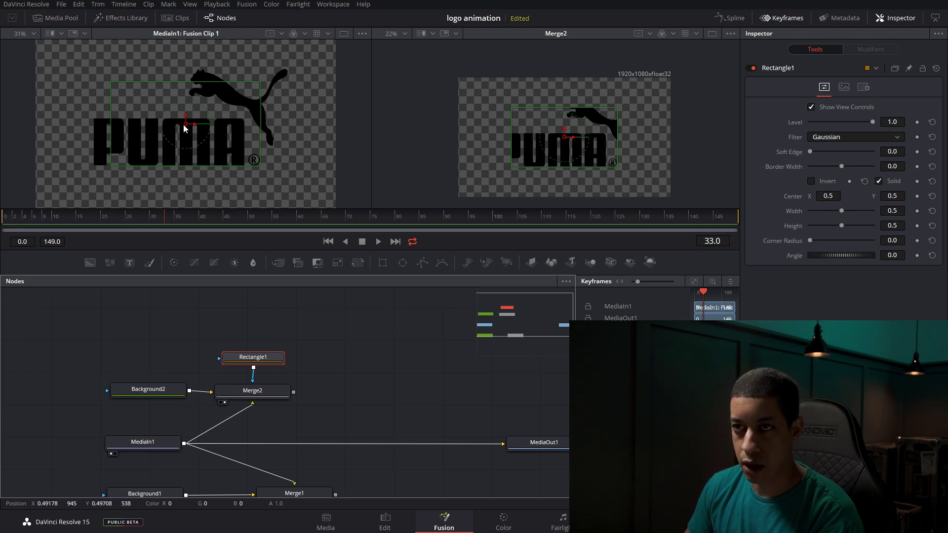
left_click_drag(187, 128, 108, 140)
left_click_drag(841, 210, 817, 218)
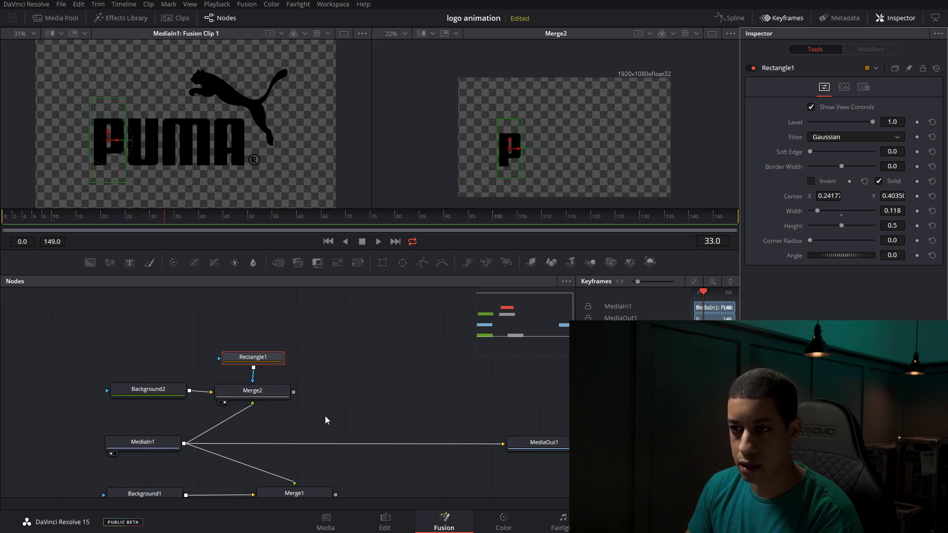
left_click(262, 391)
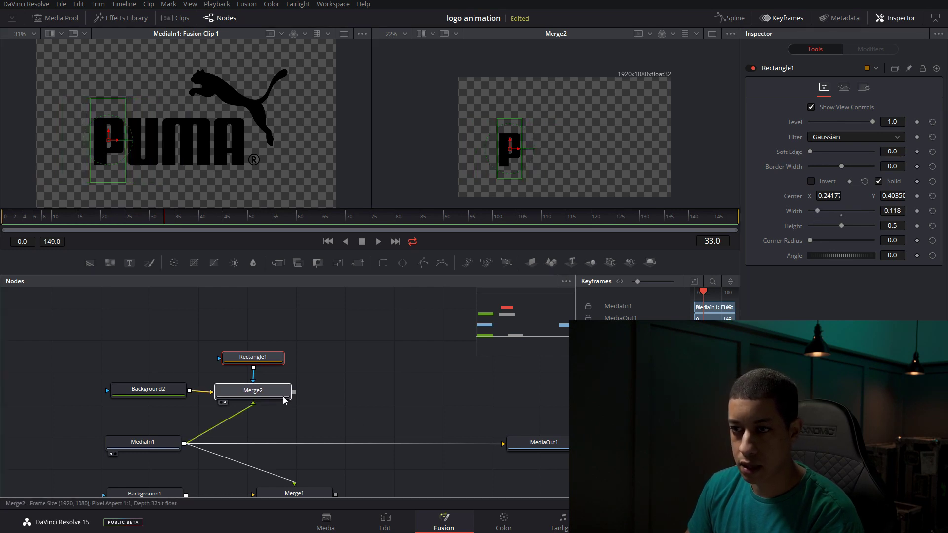
left_click_drag(267, 364, 267, 371)
left_click(267, 371)
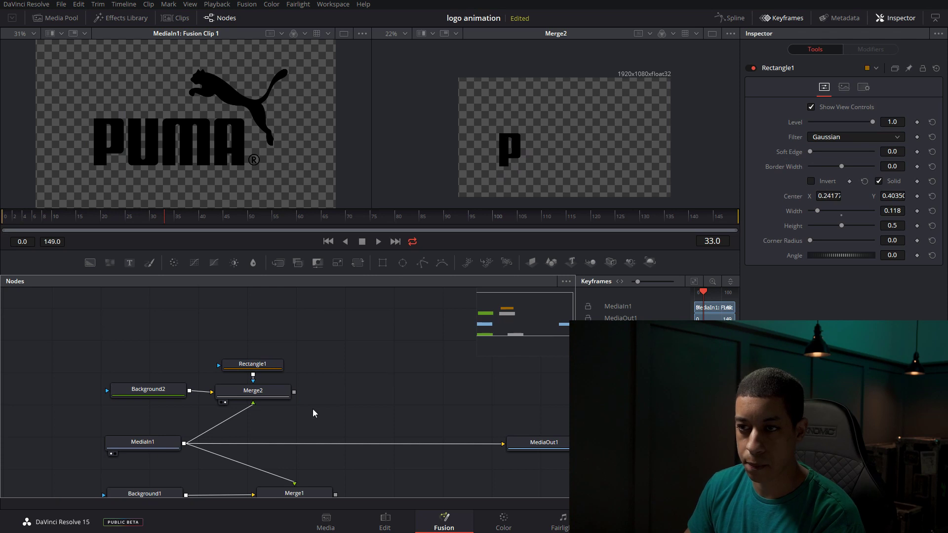
left_click_drag(298, 262, 244, 357)
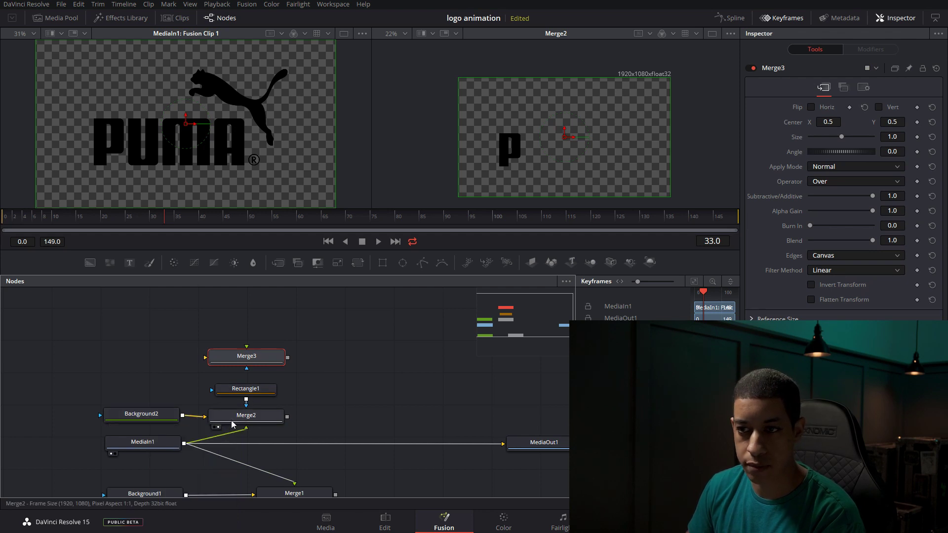
Step: Feed Background2 and MediaIn1 into Merge3 and mask it with Rectangle2 around the U
left_click_drag(183, 416, 205, 357)
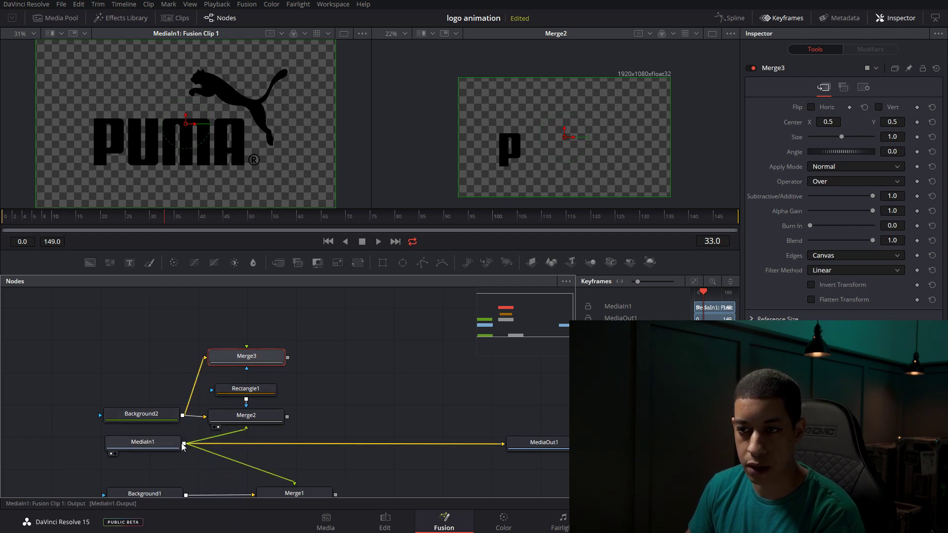
left_click_drag(183, 446, 246, 348)
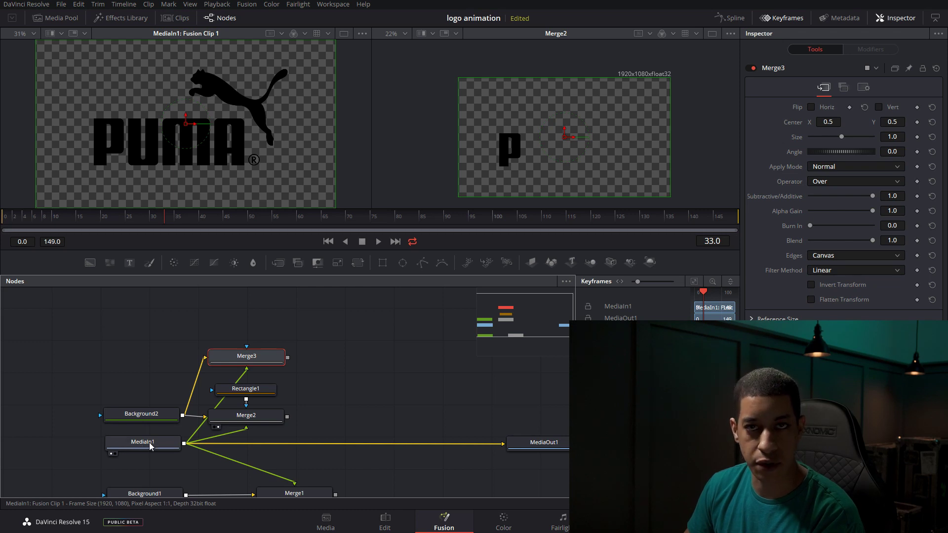
left_click_drag(382, 262, 249, 325)
left_click_drag(830, 213, 816, 221)
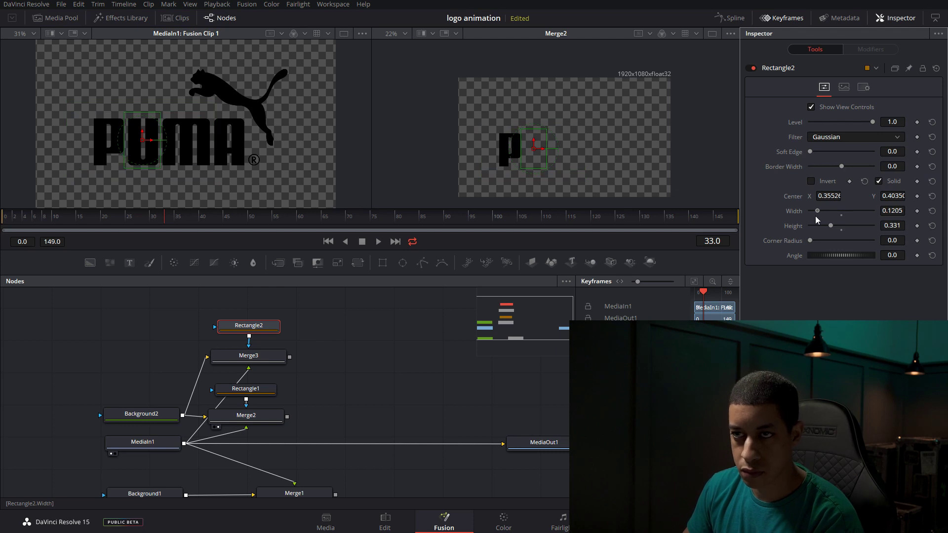
Step: Add masked merges for M and A, rename merges p, u, m, A, and delete Rectangle5
left_click(383, 263)
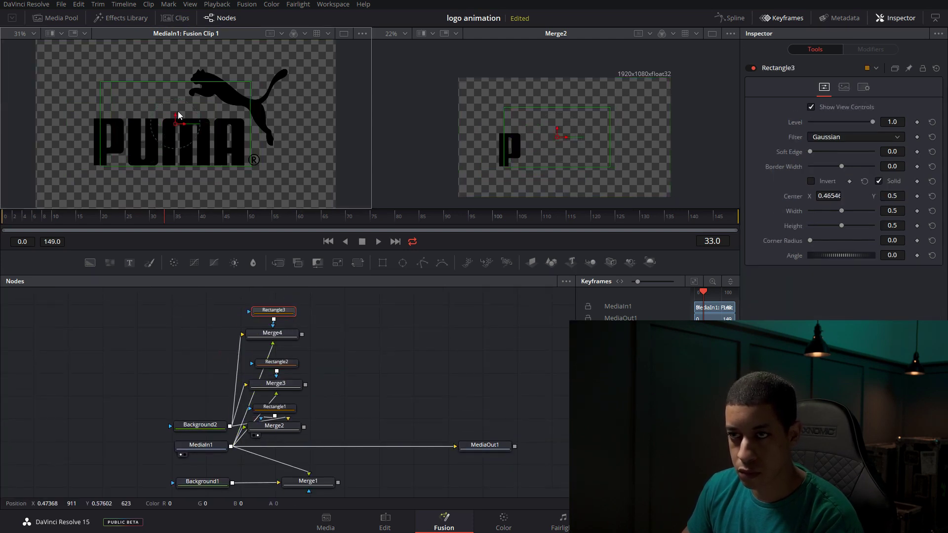
right_click(286, 334)
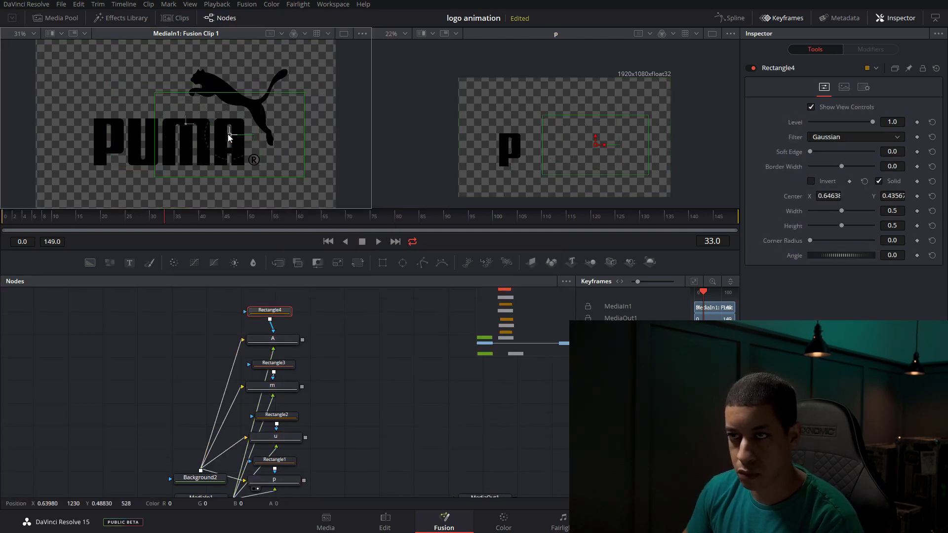
scroll(384, 383, "down", 5)
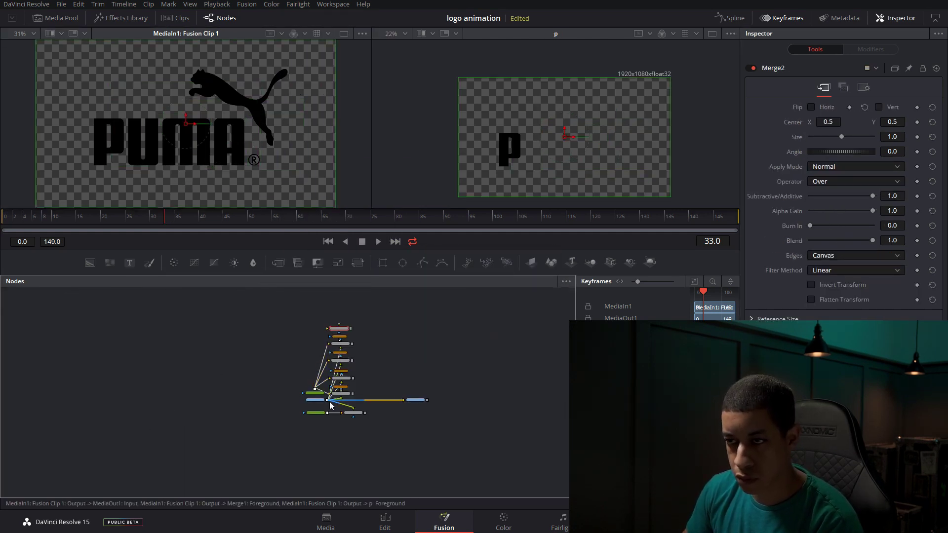
scroll(328, 402, "up", 5)
left_click(383, 262)
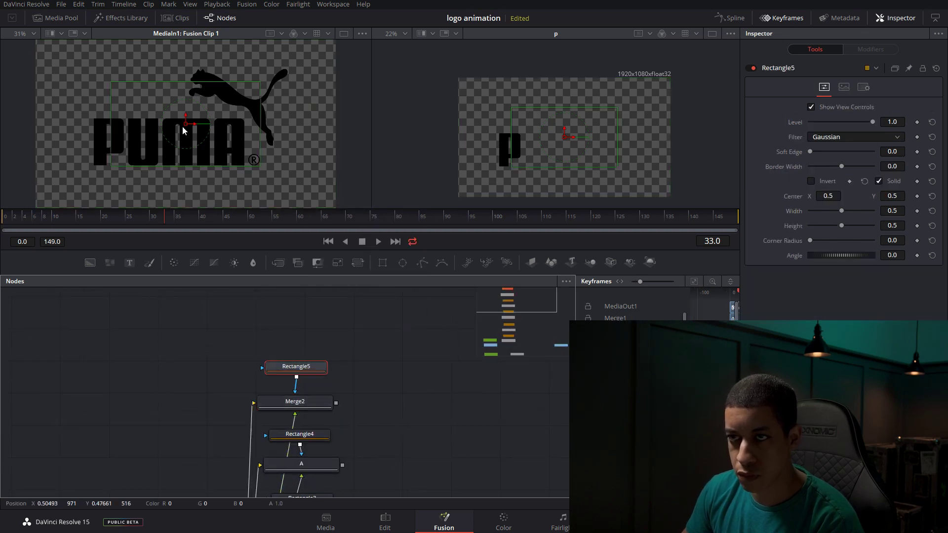
key("Delete")
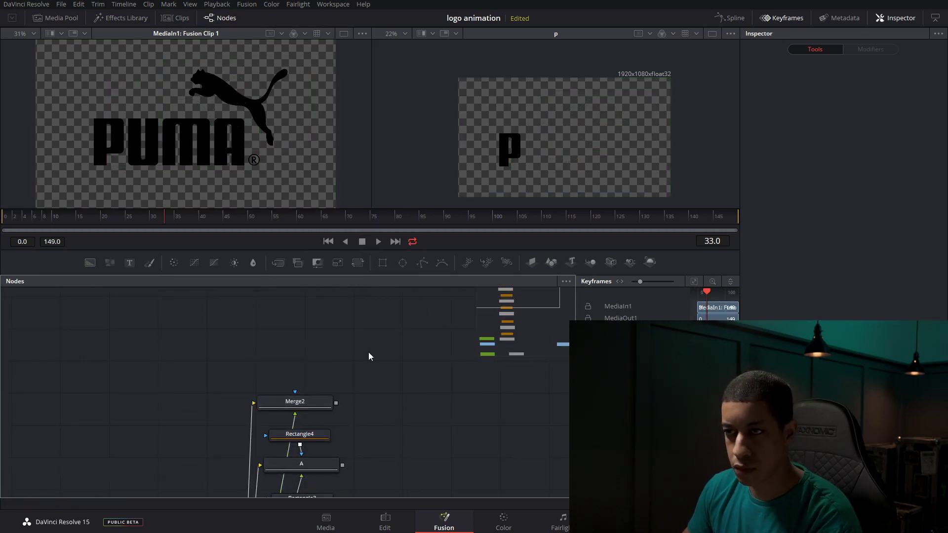
Step: Trace a Polygon1 mask around the leaping cat on Merge2 so only the cat shows
left_click_drag(423, 264, 293, 390)
left_click_drag(289, 358, 296, 358)
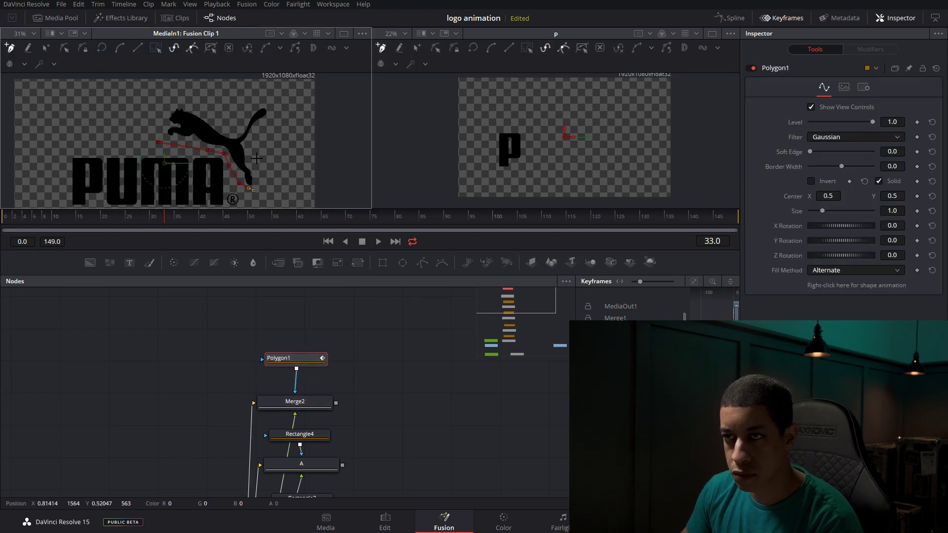
left_click(257, 190)
left_click(259, 124)
left_click(279, 109)
left_click(252, 95)
left_click(196, 105)
left_click(149, 100)
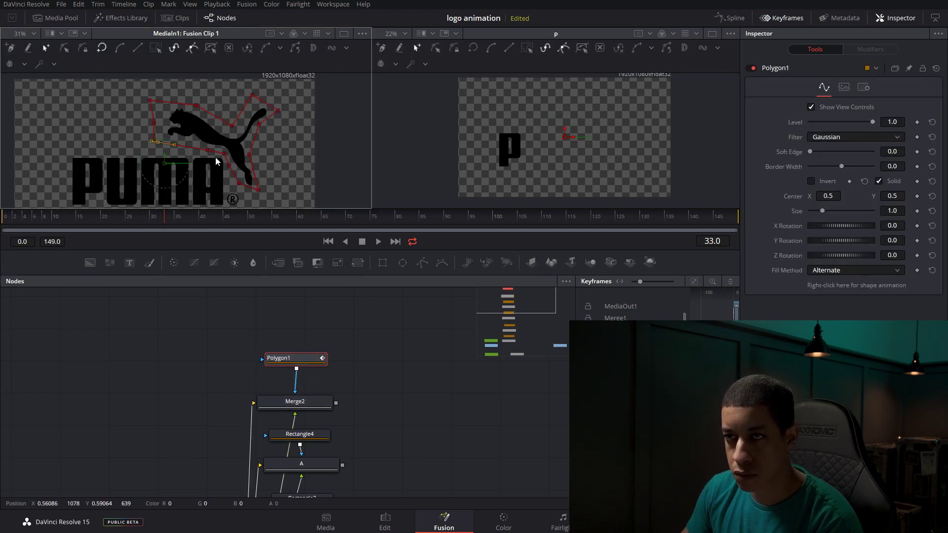
left_click(157, 144)
key("ctrl+f")
left_click(372, 393)
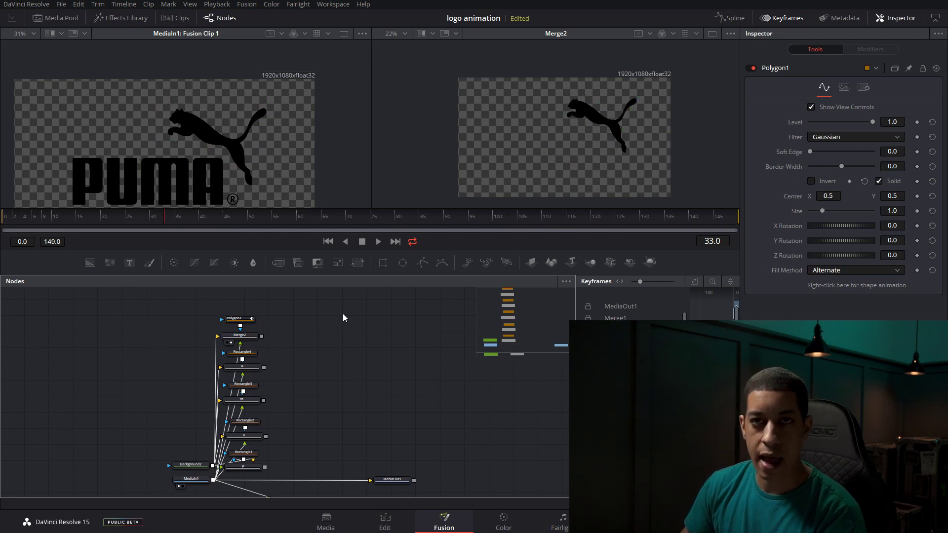
Step: Check the p, u, m, A and Merge2 outputs one by one in the second viewer
left_click(249, 469)
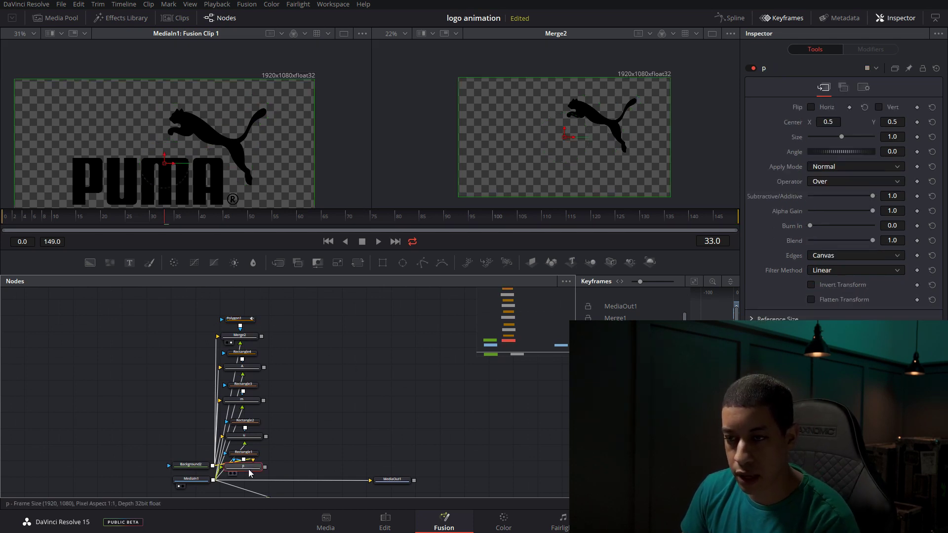
key("2")
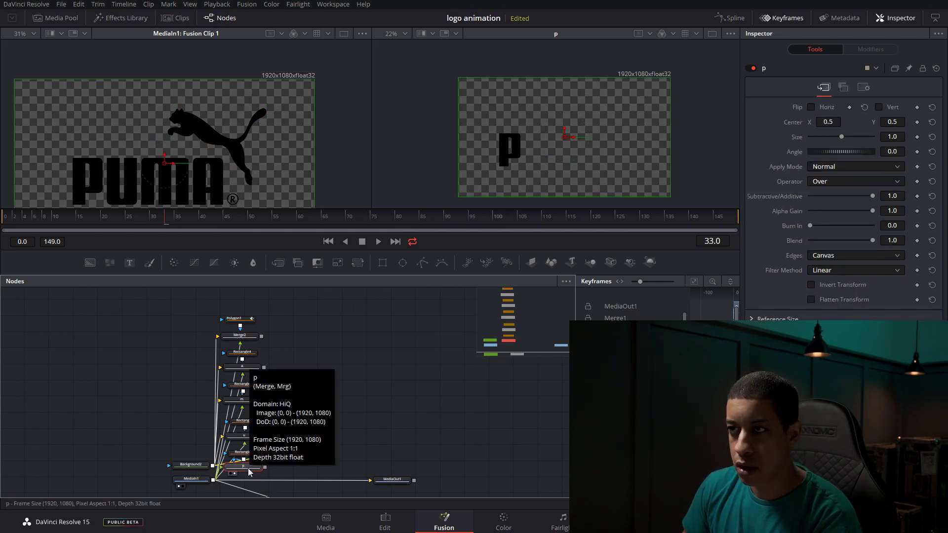
left_click(246, 436)
scroll(265, 438, "up", 2)
key("2")
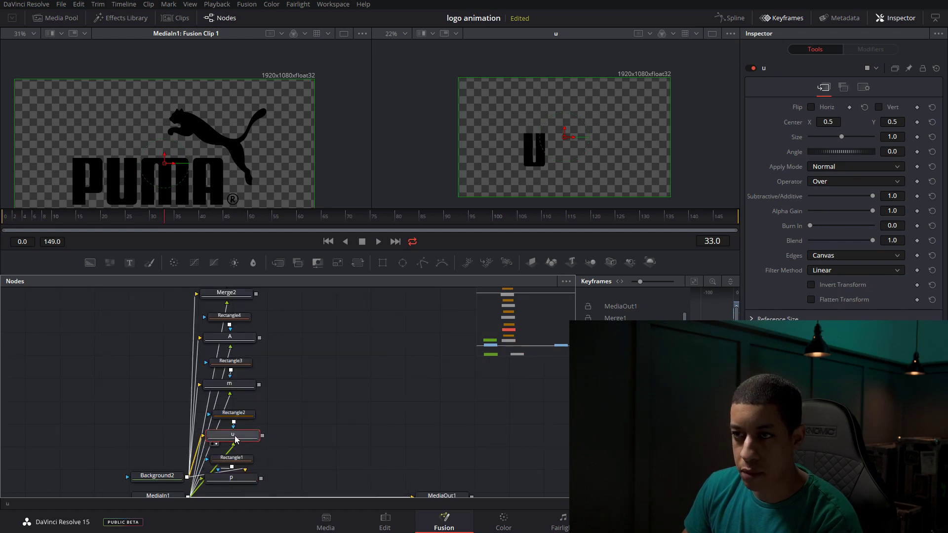
left_click(247, 384)
key("2")
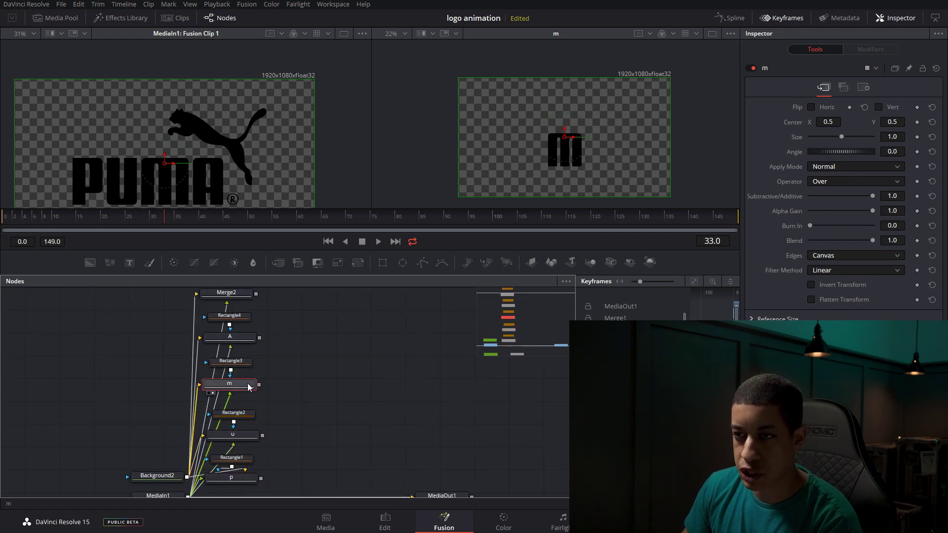
left_click(244, 339)
key("2")
left_click(243, 298)
key("2")
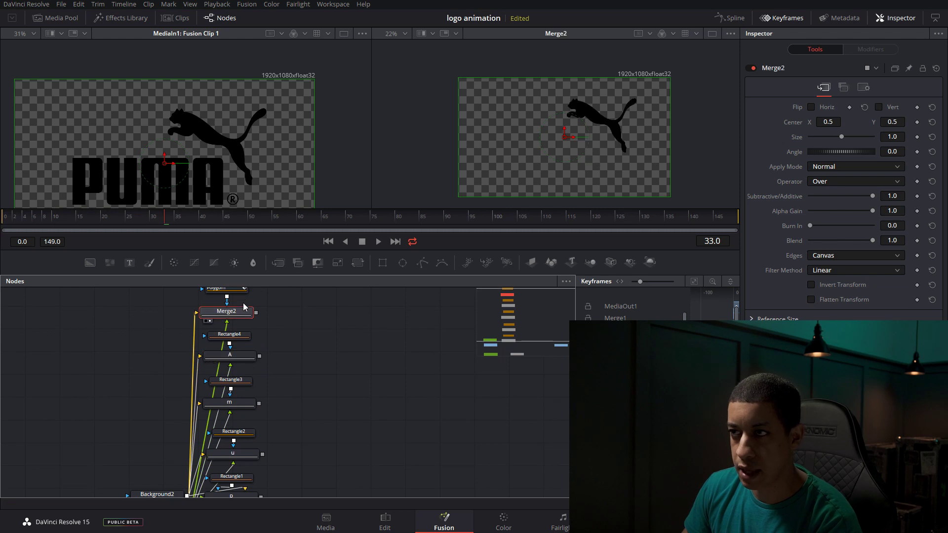
left_click_drag(339, 342, 327, 362)
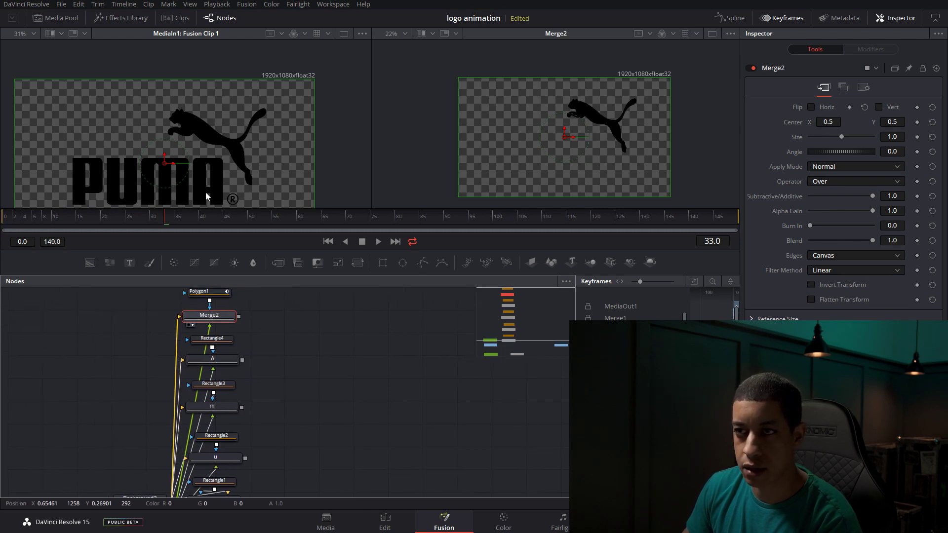
left_click_drag(296, 407, 287, 410)
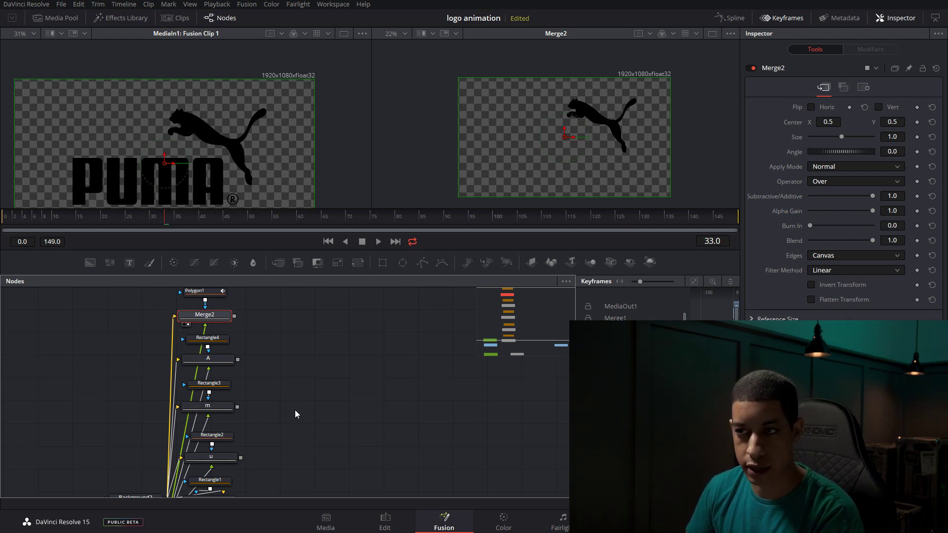
Step: Search the tool list for 'bit', then cancel without adding a node
left_click(345, 444)
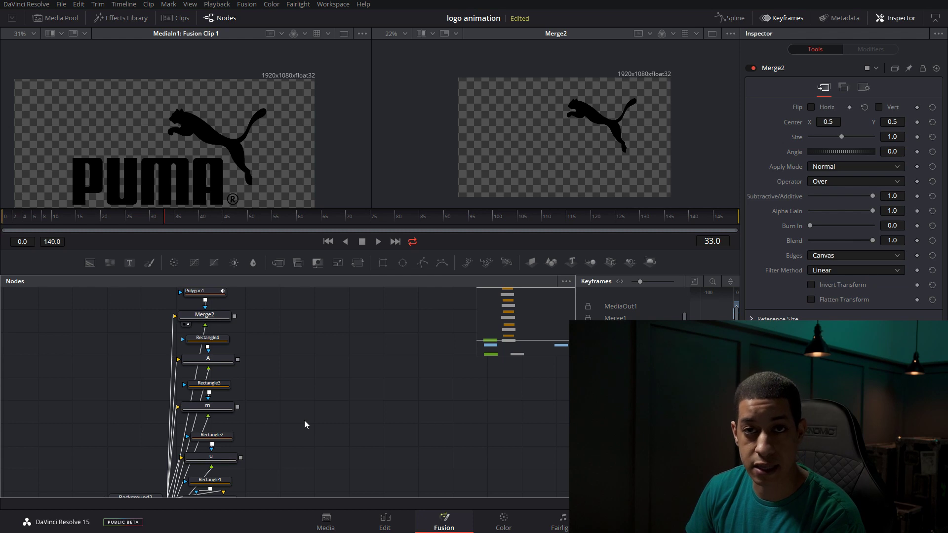
key("shift+space")
type("bit")
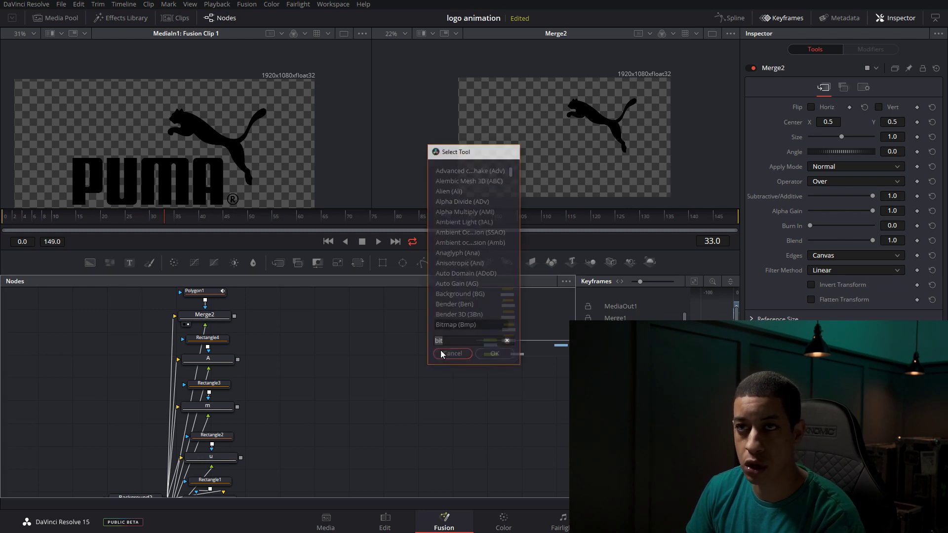
left_click(441, 352)
Step: Browse the Effects Library's Transform tools and add a Transform node from Add Tool
left_click(118, 20)
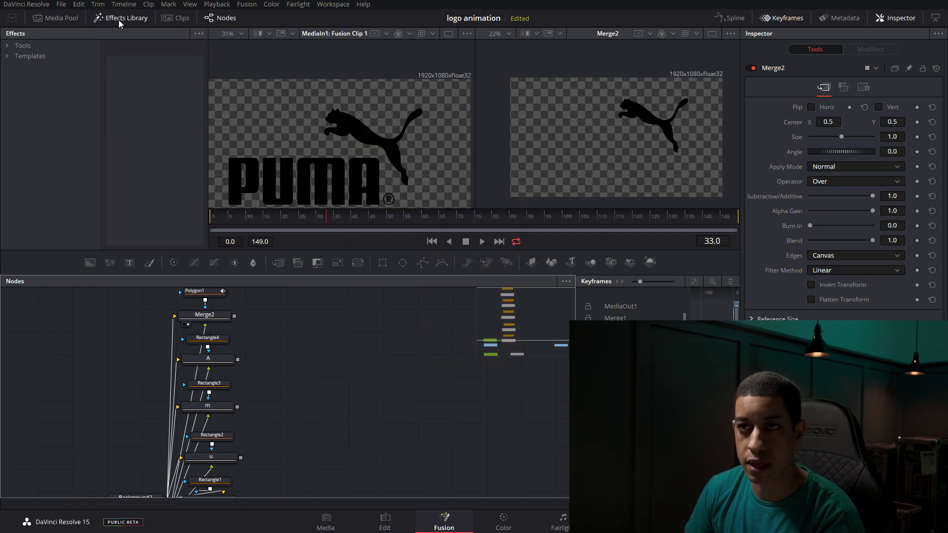
left_click(7, 46)
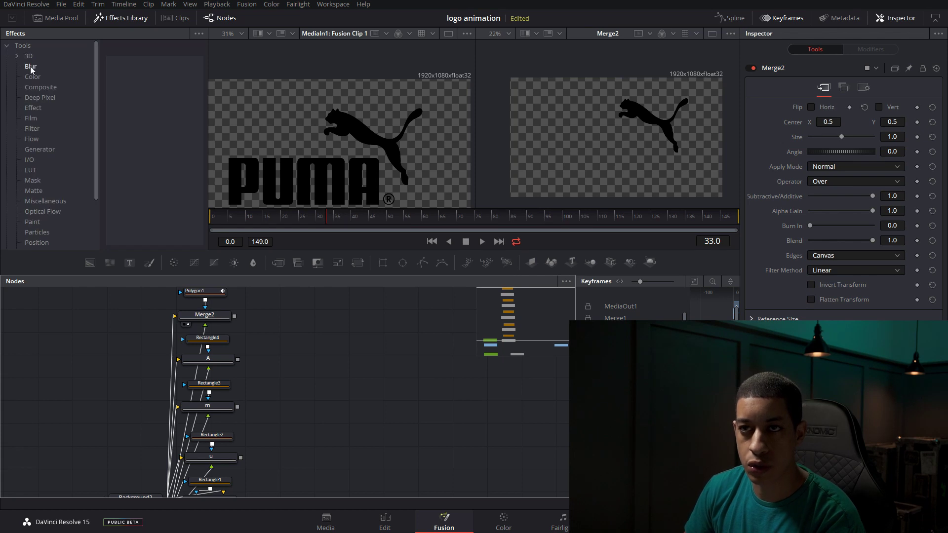
scroll(44, 122, "down", 3)
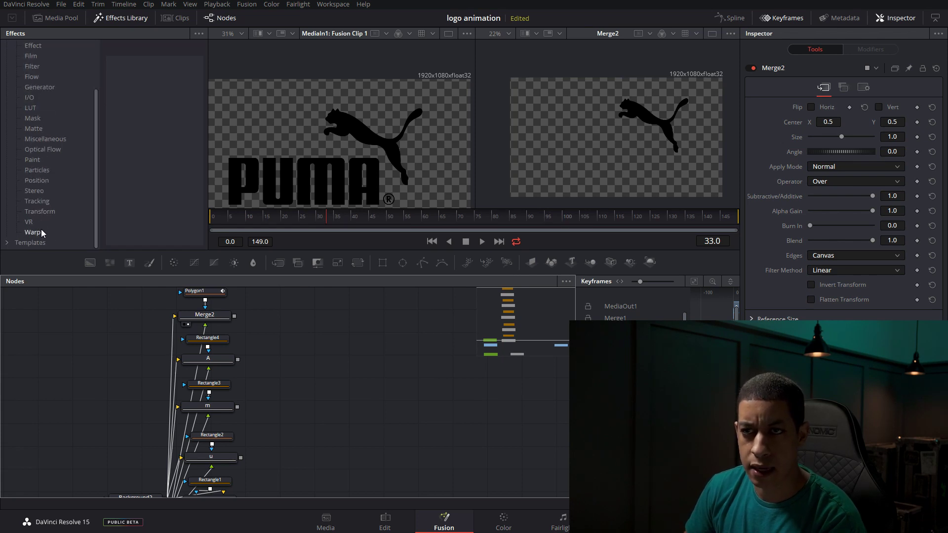
left_click(42, 213)
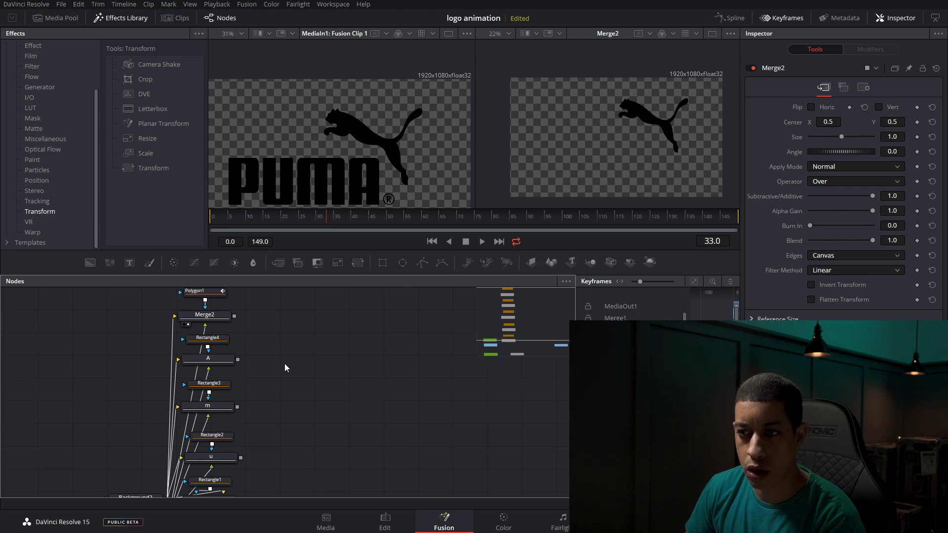
right_click(297, 336)
mouse_move(353, 342)
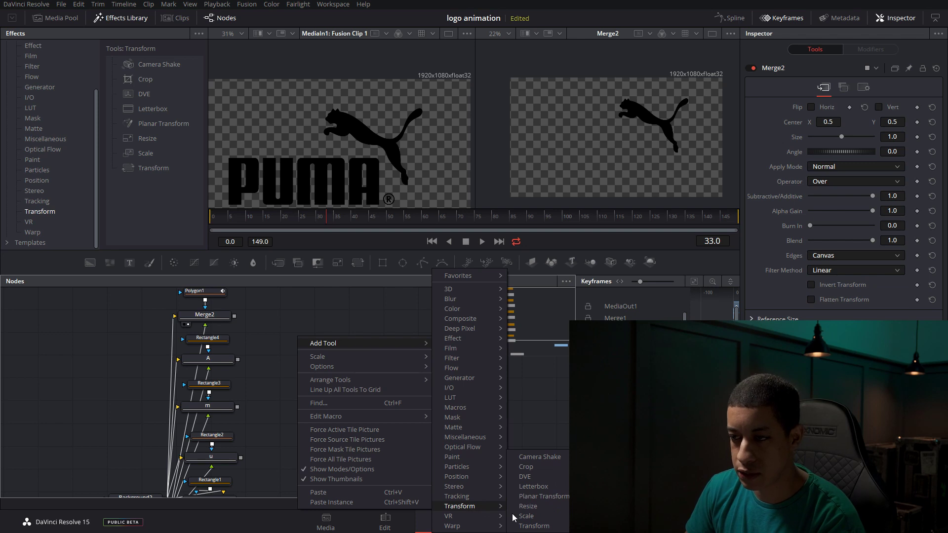
left_click(539, 530)
Step: Place Transform1 beside the p node and feed p's output into it
left_click_drag(402, 360, 388, 375)
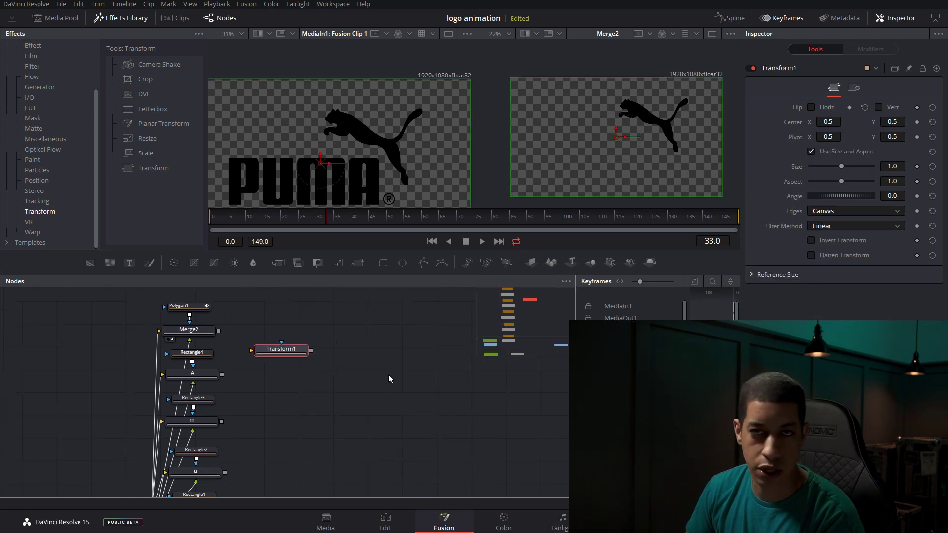
left_click_drag(291, 349, 311, 411)
scroll(351, 364, "down", 3)
left_click_drag(301, 324, 281, 420)
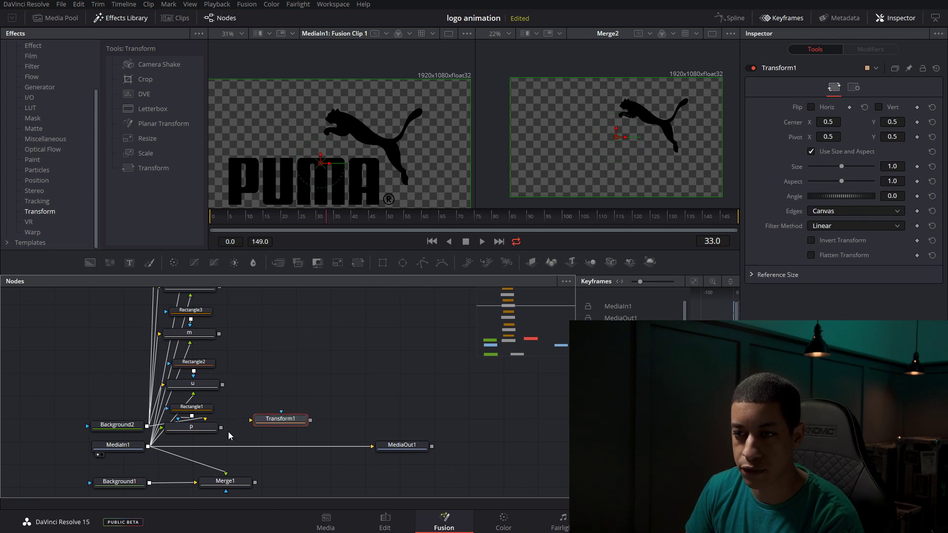
left_click_drag(221, 429, 259, 427)
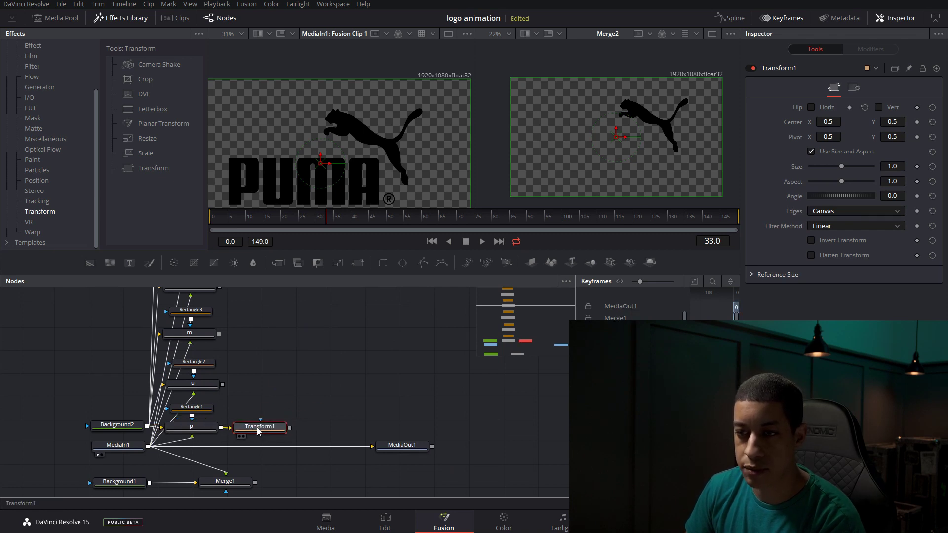
left_click(370, 411)
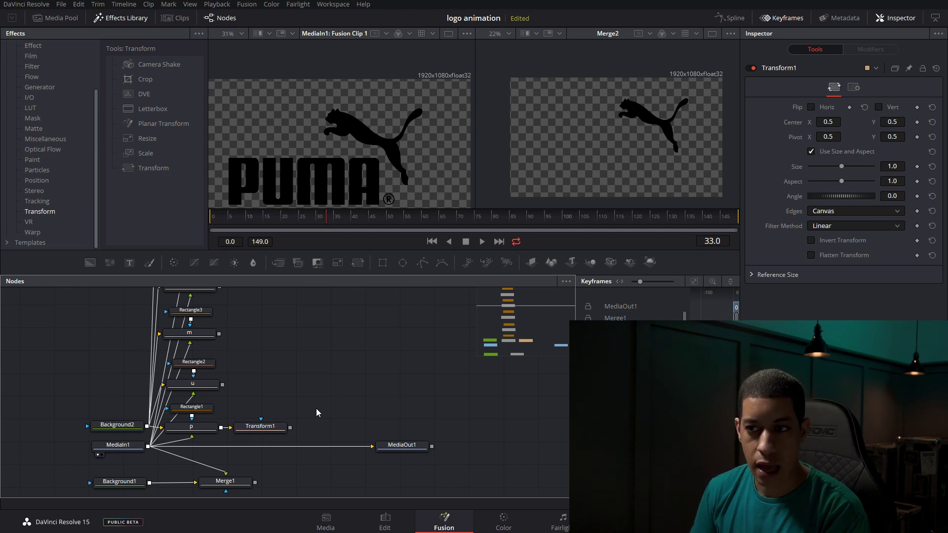
Step: Move MediaOut1 further right and show Transform1's output in the second viewer
left_click(276, 429)
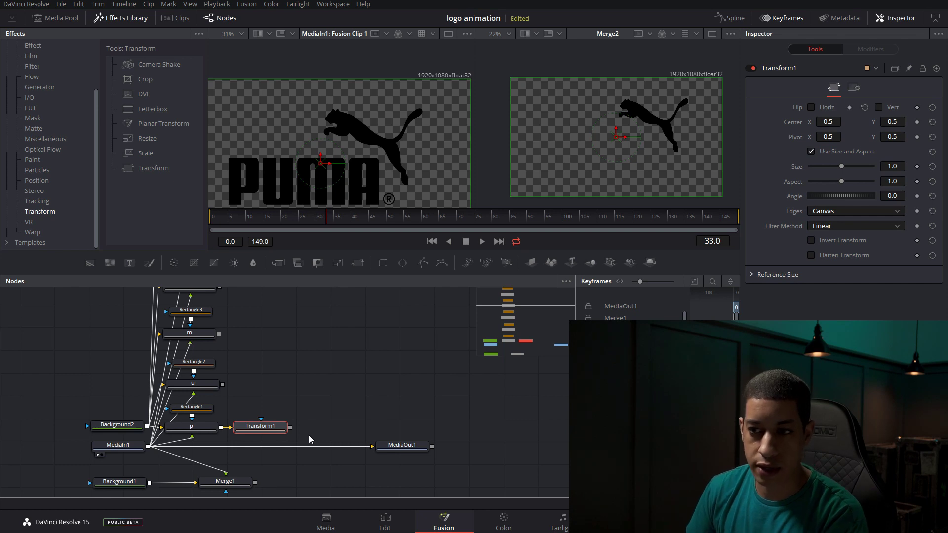
left_click_drag(422, 443, 492, 447)
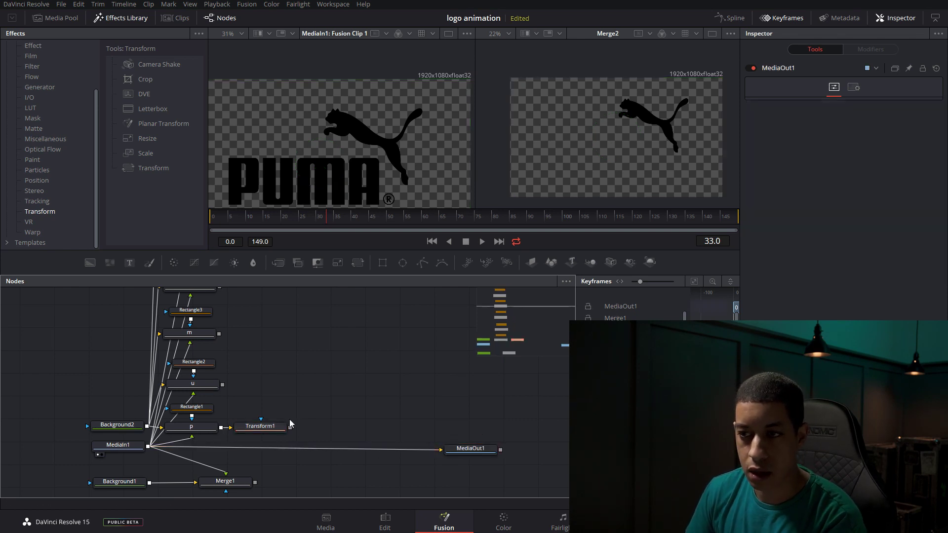
left_click(258, 427)
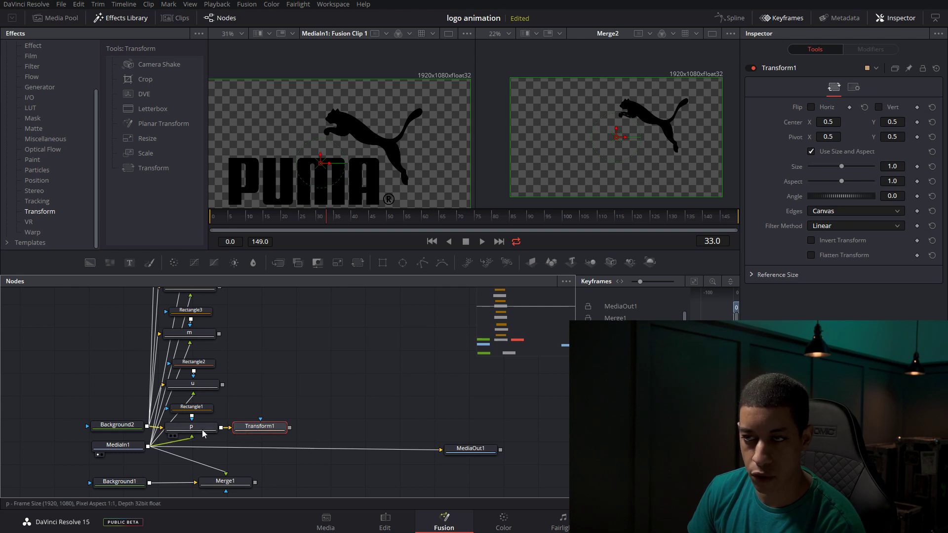
left_click(205, 428)
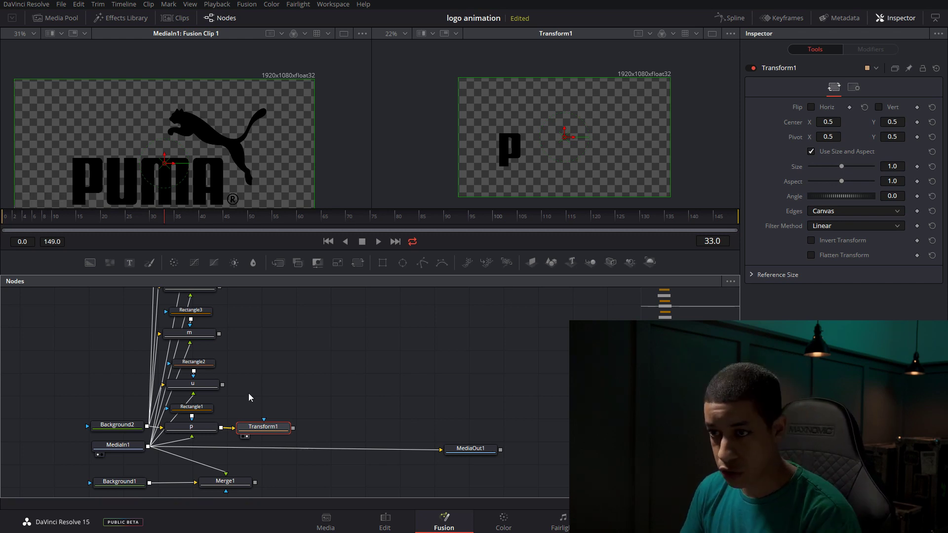
Step: Try offsetting and shrinking the p letter, then restore centre 0.5, 0.5 and size 1.0
left_click_drag(560, 141, 574, 157)
key("ctrl+z")
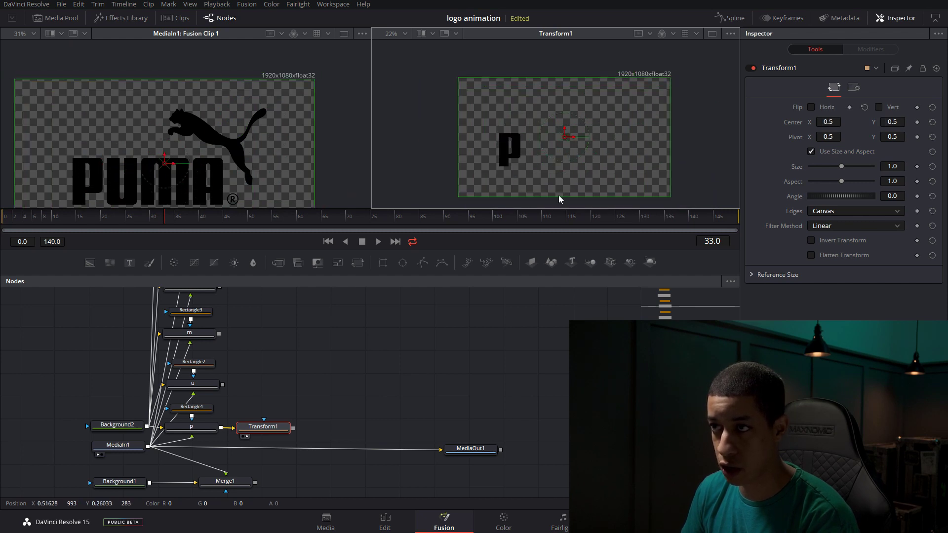
left_click_drag(842, 168, 841, 205)
left_click(933, 167)
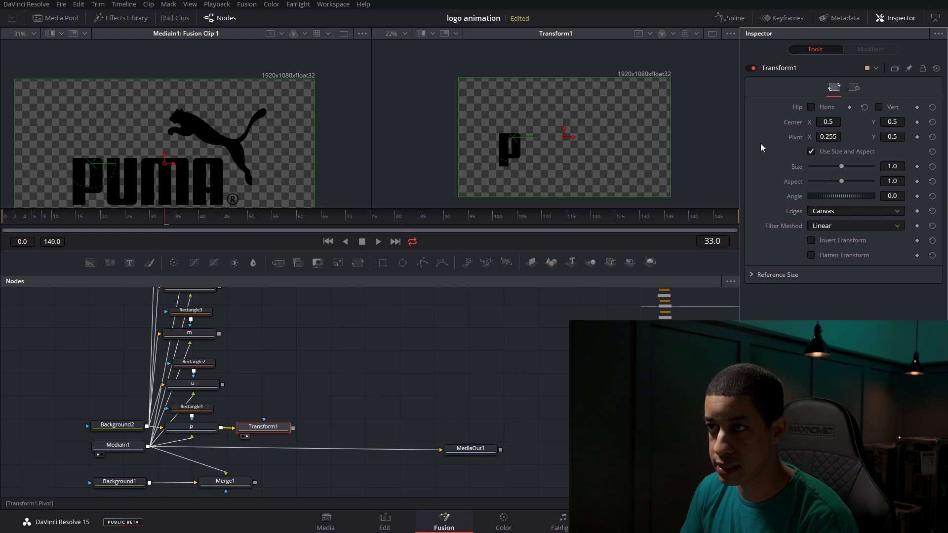
Step: Place Transform1's pivot at 0.244, 0.39 on the p, test a rotation, and reset angle to 0
scroll(527, 143, "up", 2)
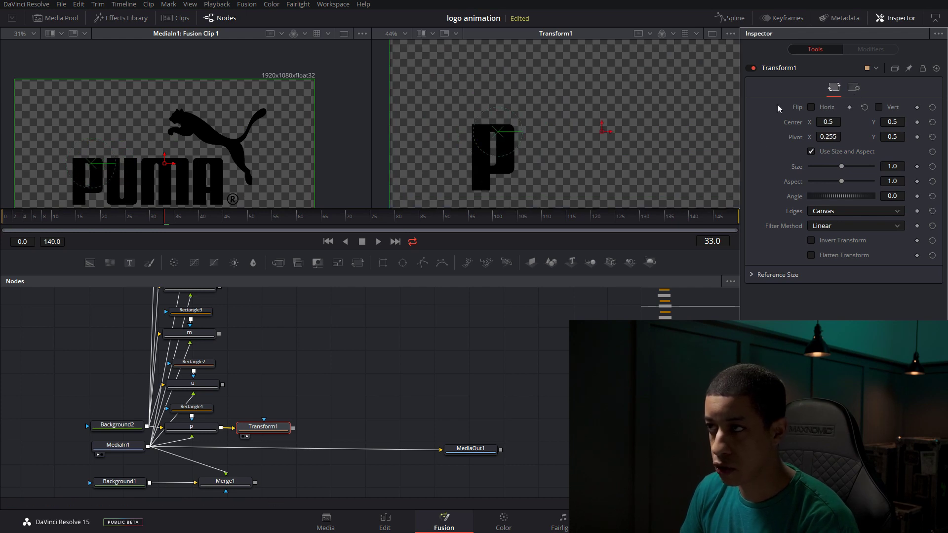
left_click_drag(497, 134, 485, 132)
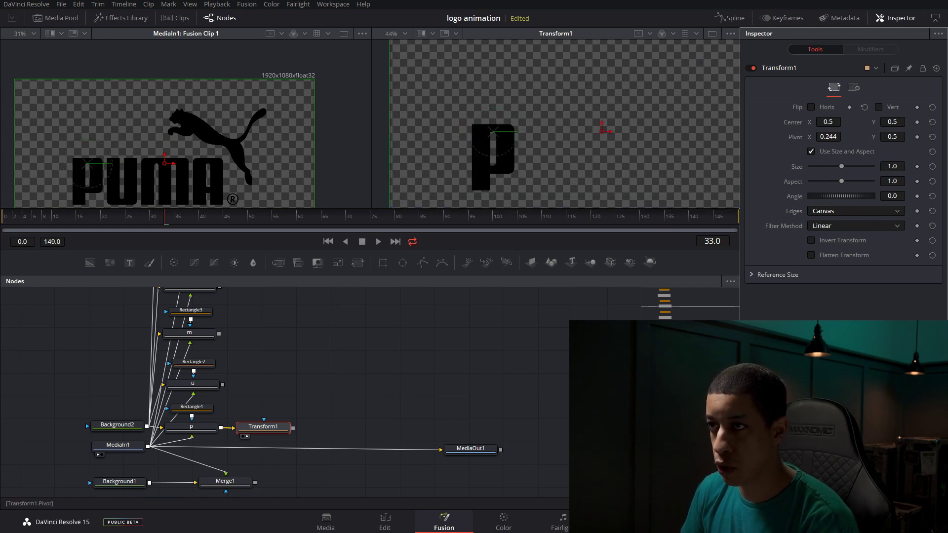
left_click_drag(889, 137, 875, 137)
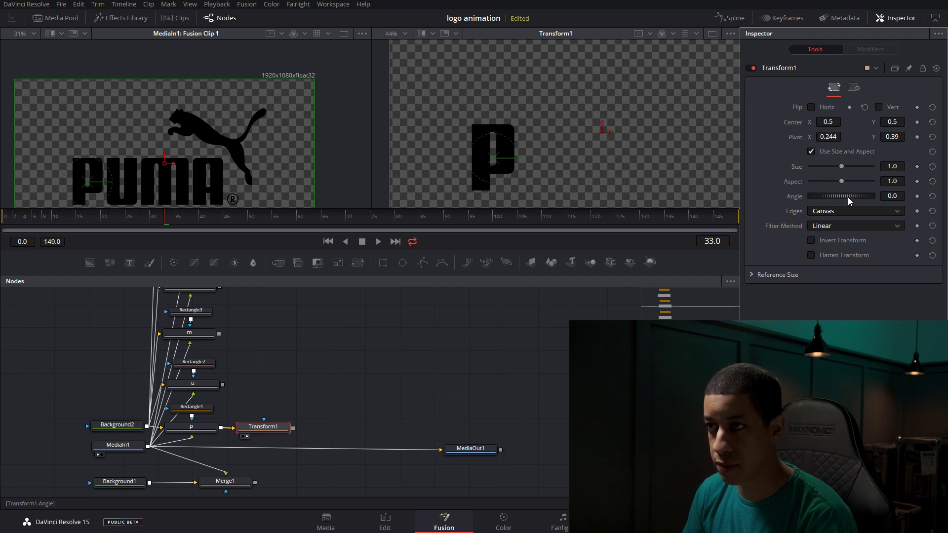
mouse_move(848, 198)
left_mouse_down()
mouse_move(863, 194)
mouse_move(841, 201)
mouse_move(872, 200)
mouse_move(854, 201)
left_mouse_up()
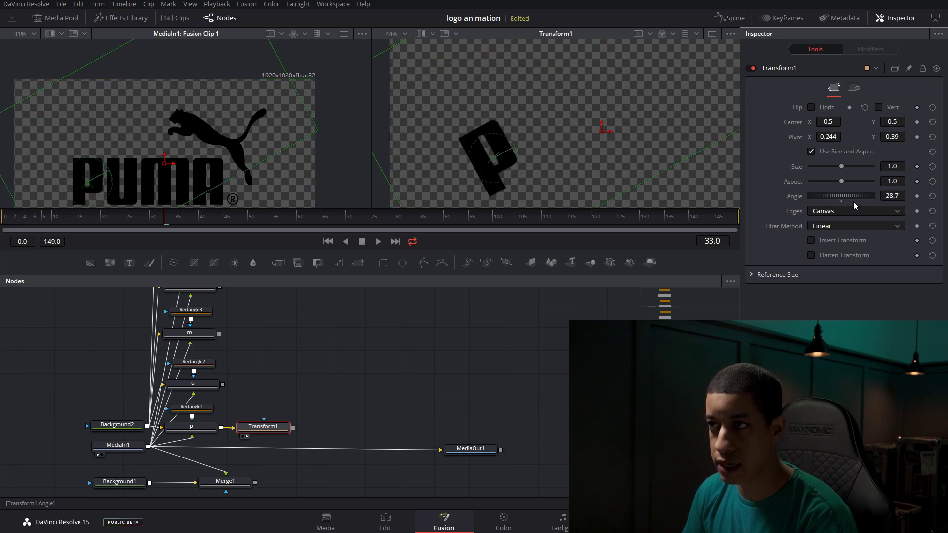
left_click(932, 196)
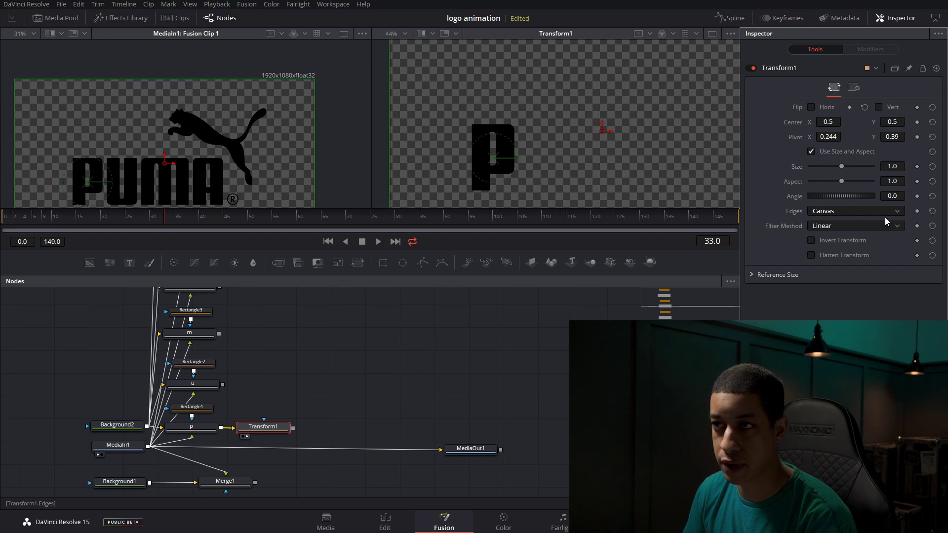
scroll(539, 165, "down", 2)
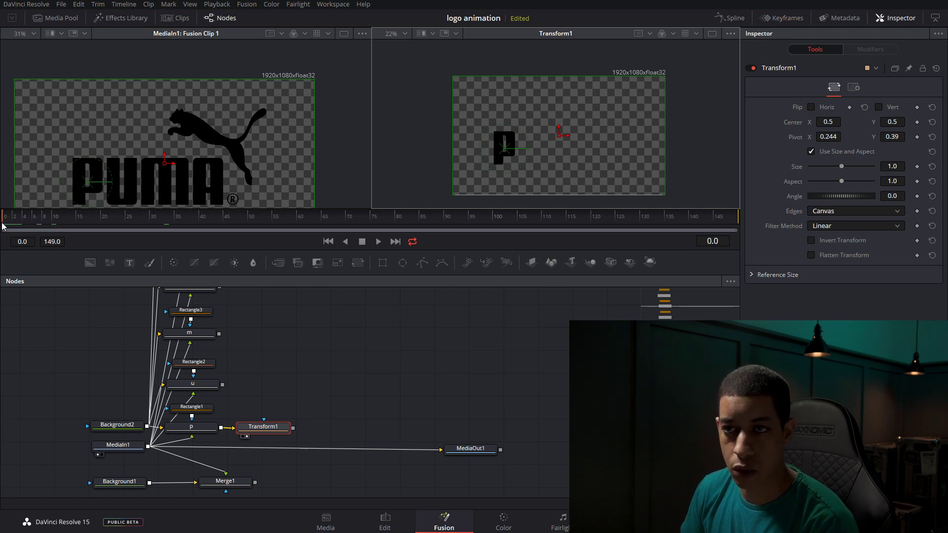
Step: Keyframe the P growing from size 0 at frame 0 to full size with some spin at frame 8
left_click(917, 196)
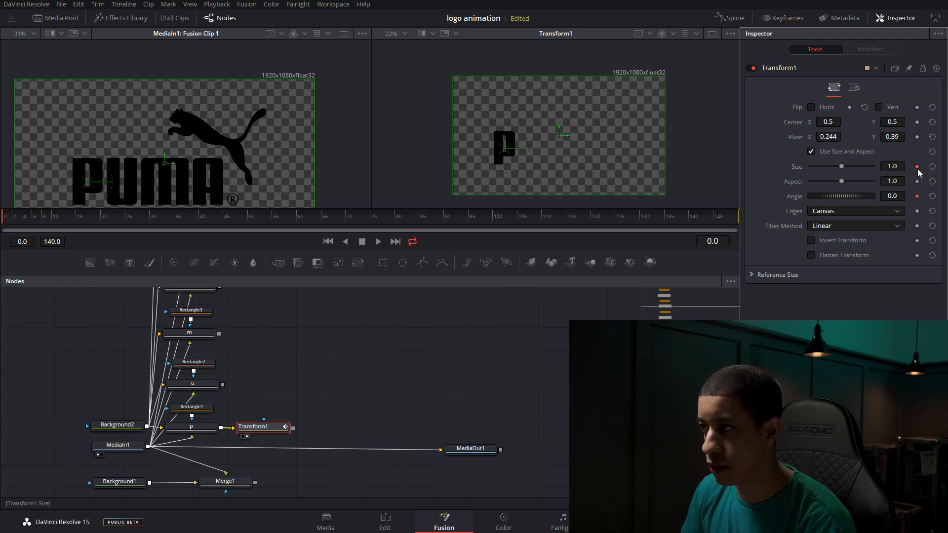
left_click_drag(841, 167, 734, 168)
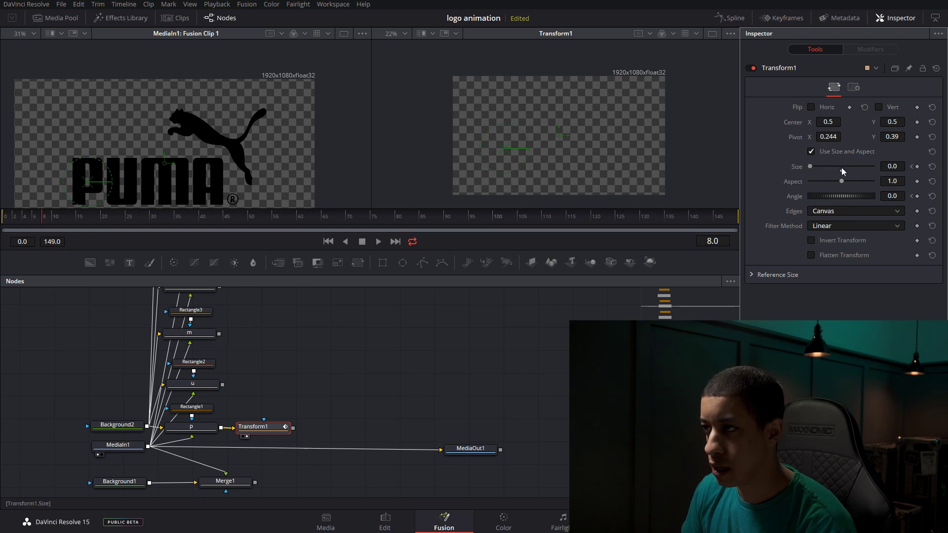
left_click(842, 172)
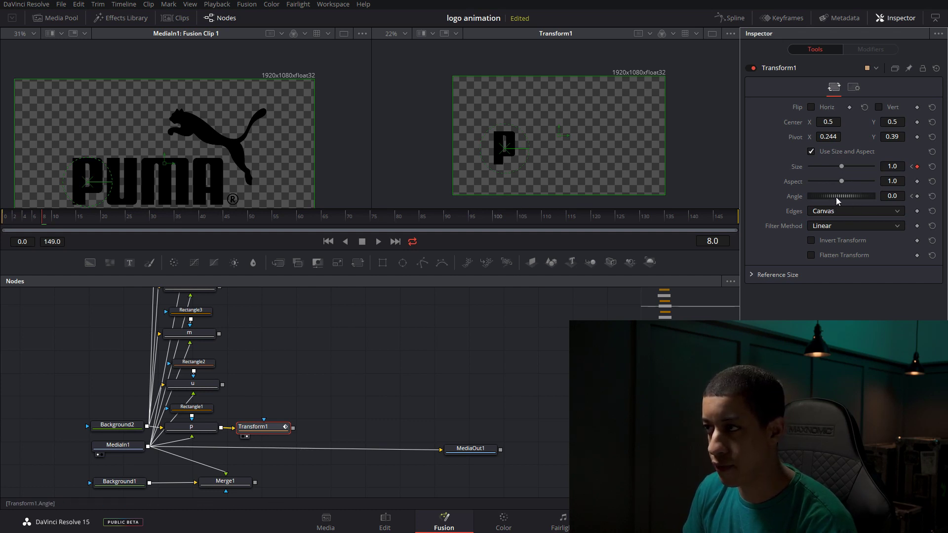
left_click_drag(836, 197, 825, 198)
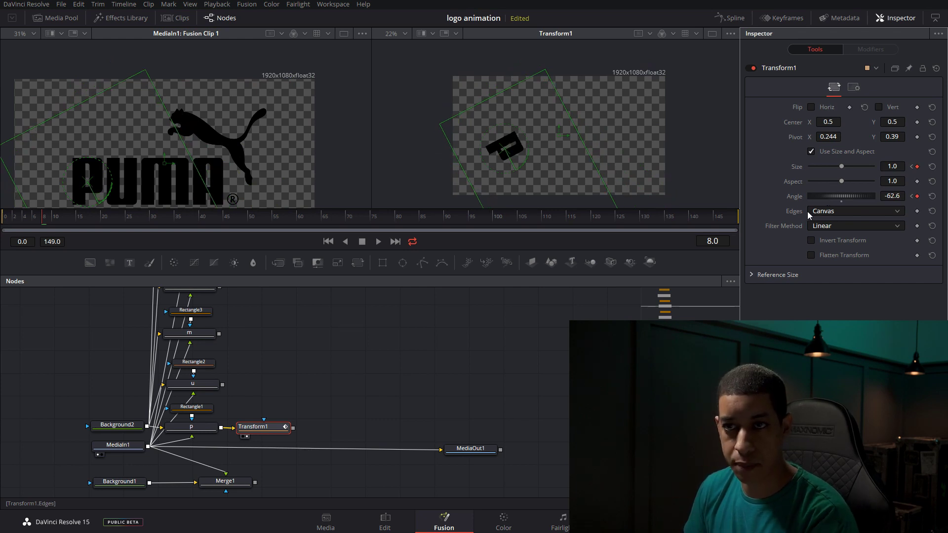
Step: Play back from frame 0 and keyframe further P rotation at frames 15 and 22
left_click(10, 222)
left_click_drag(9, 222, 1, 224)
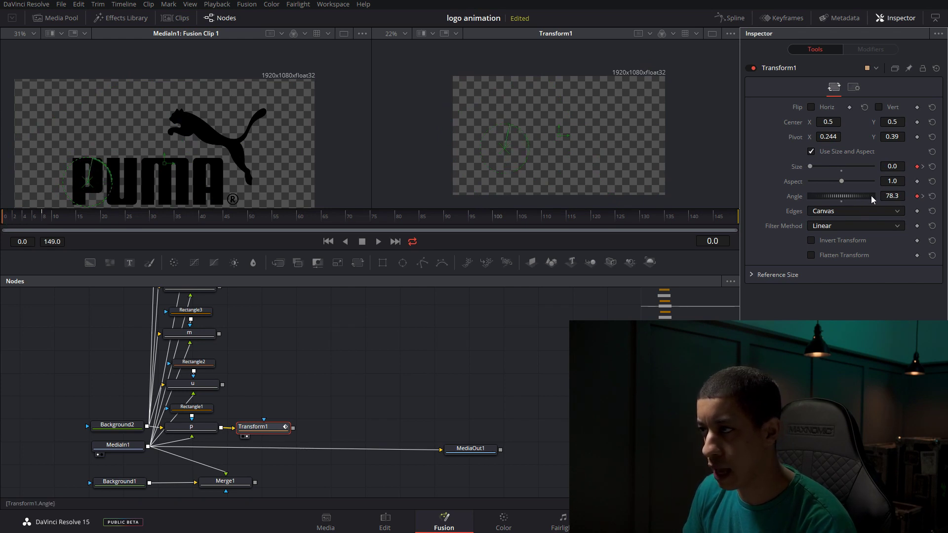
key("space")
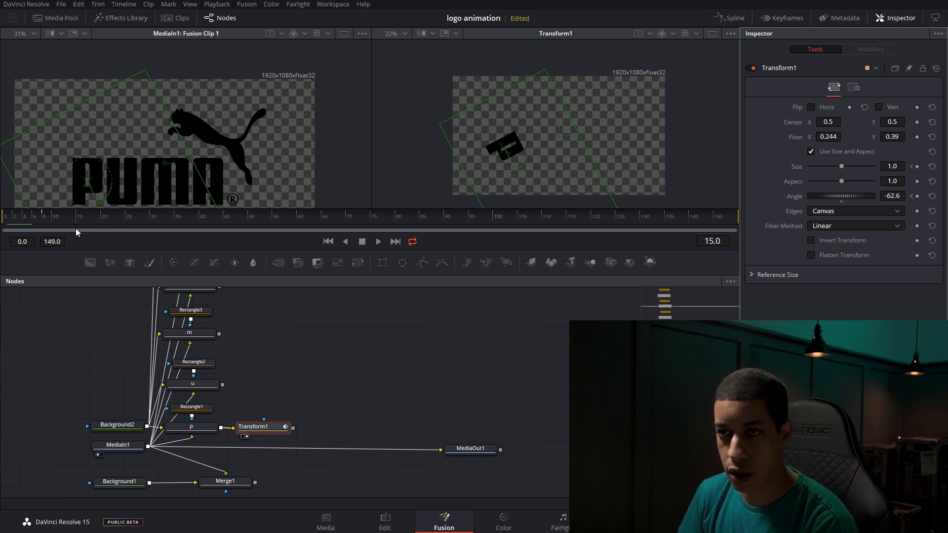
left_click_drag(862, 194, 840, 195)
key("ctrl+z")
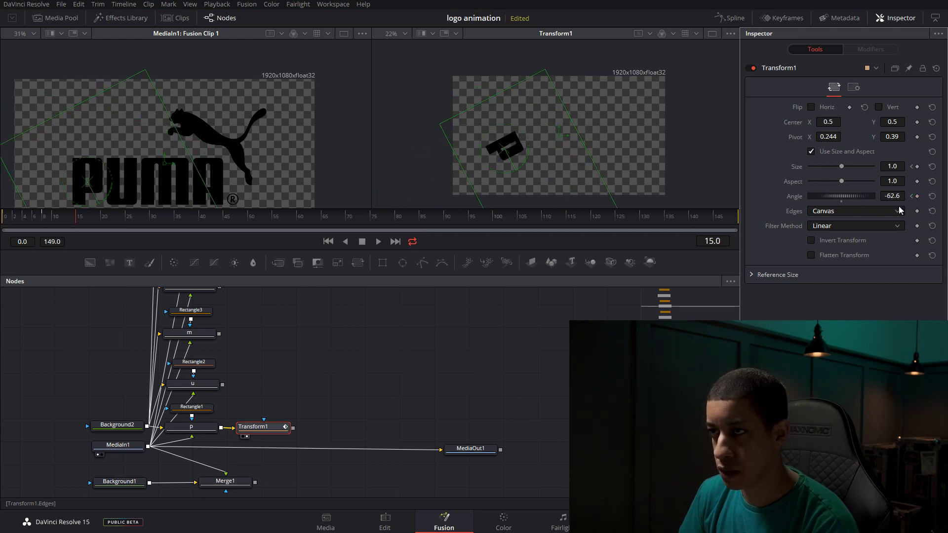
left_click_drag(860, 197, 918, 196)
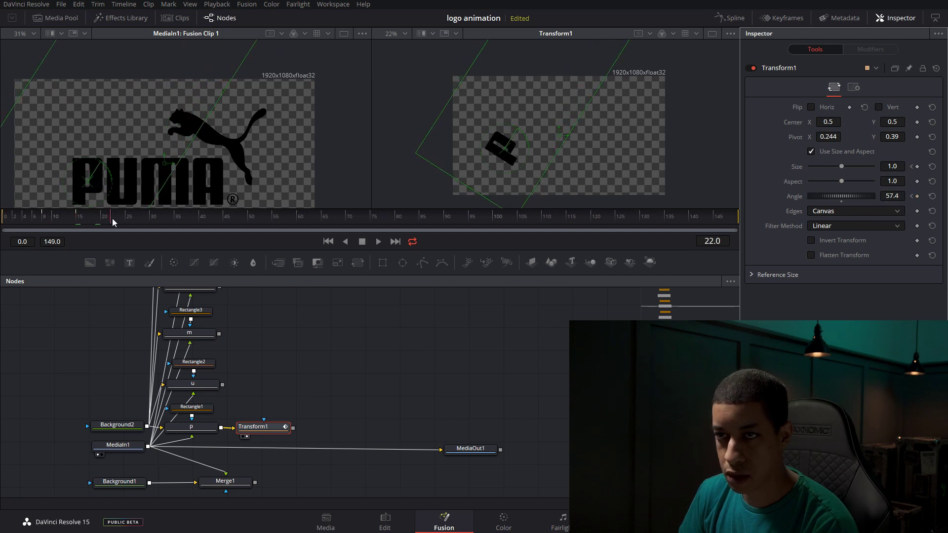
left_click_drag(122, 218, 113, 218)
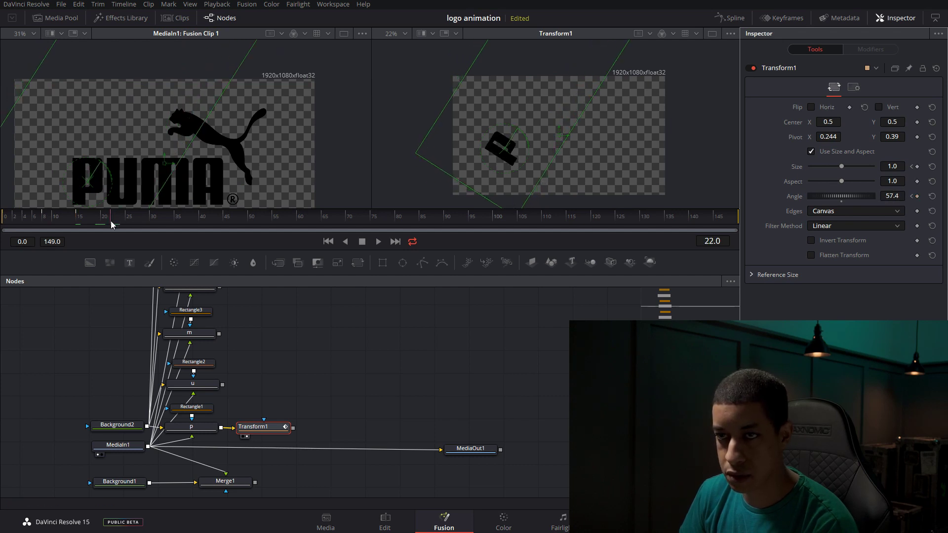
left_click_drag(849, 198, 757, 208)
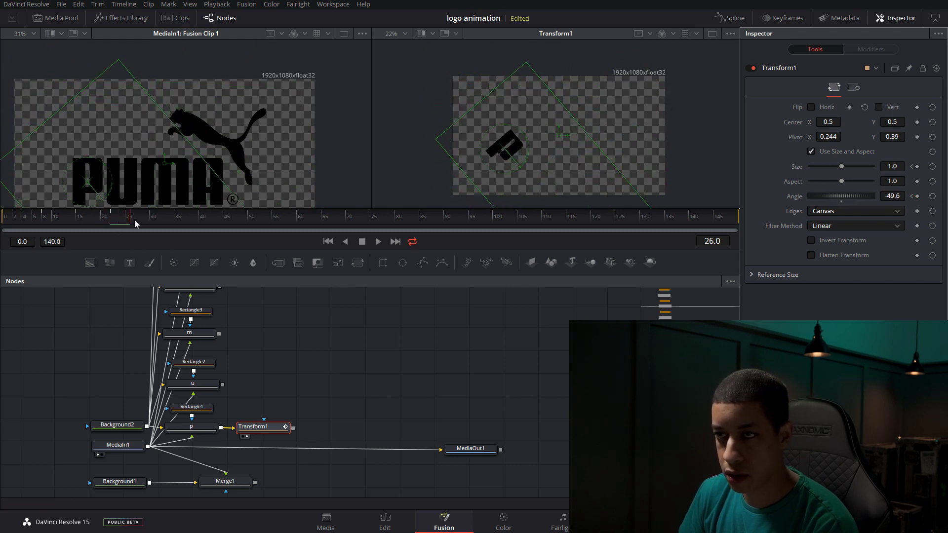
Step: Key the P's angle back to 0 at frame 26 and preview the spin
double_click(841, 202)
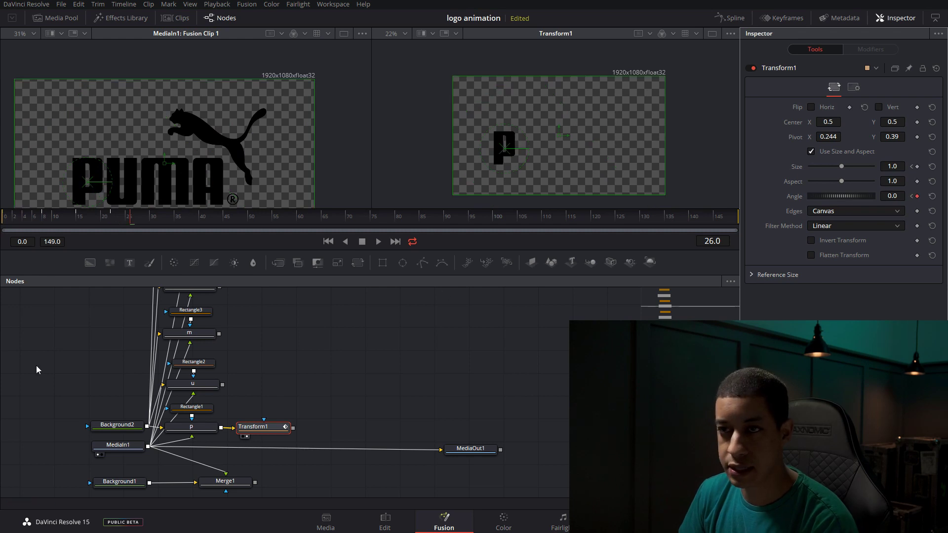
left_click(15, 218)
key("space")
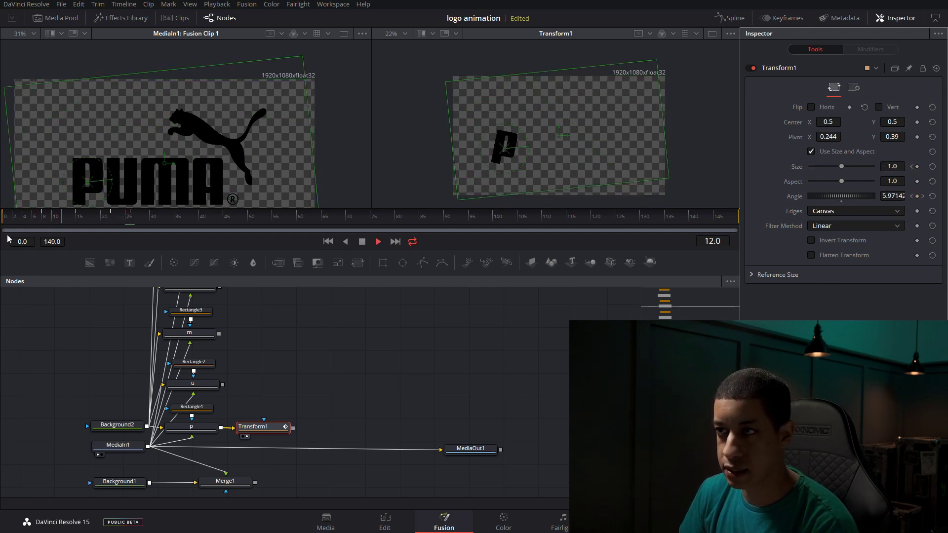
key("space")
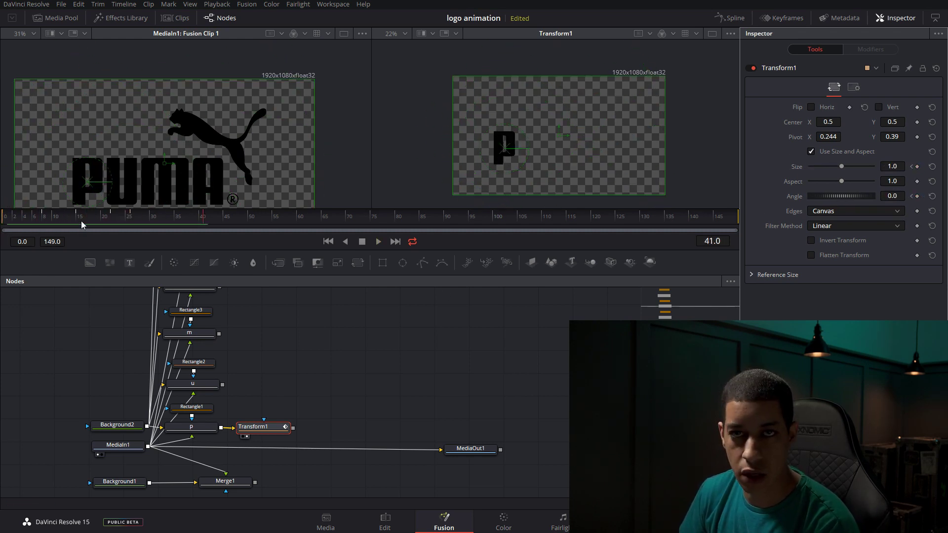
left_click(80, 222)
Step: Show only Transform1's Angle curve in the Spline graph and smooth all its keys
left_click(731, 18)
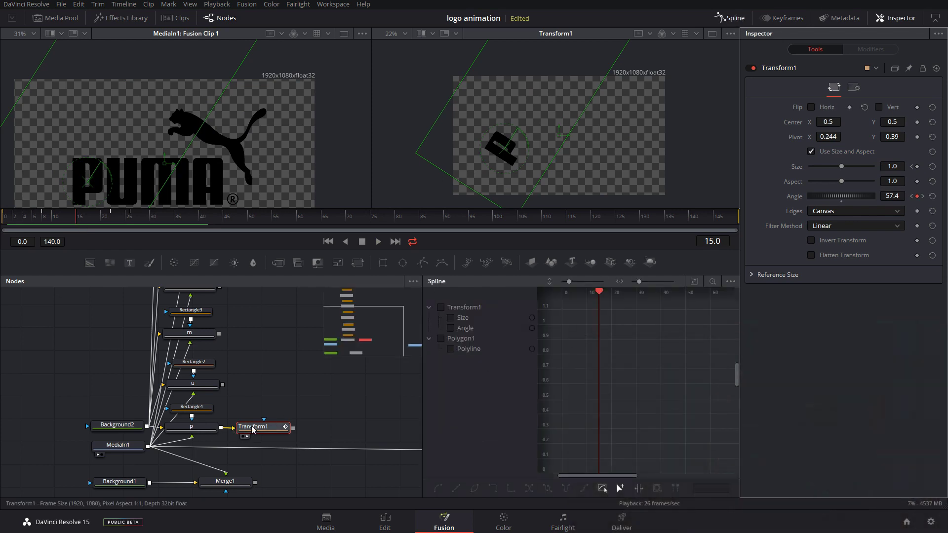
left_click(479, 311)
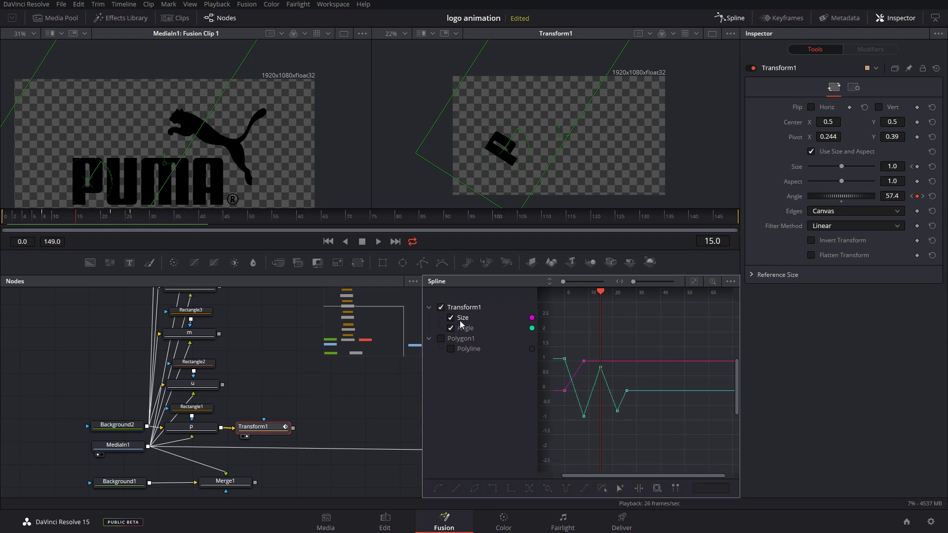
left_click(451, 319)
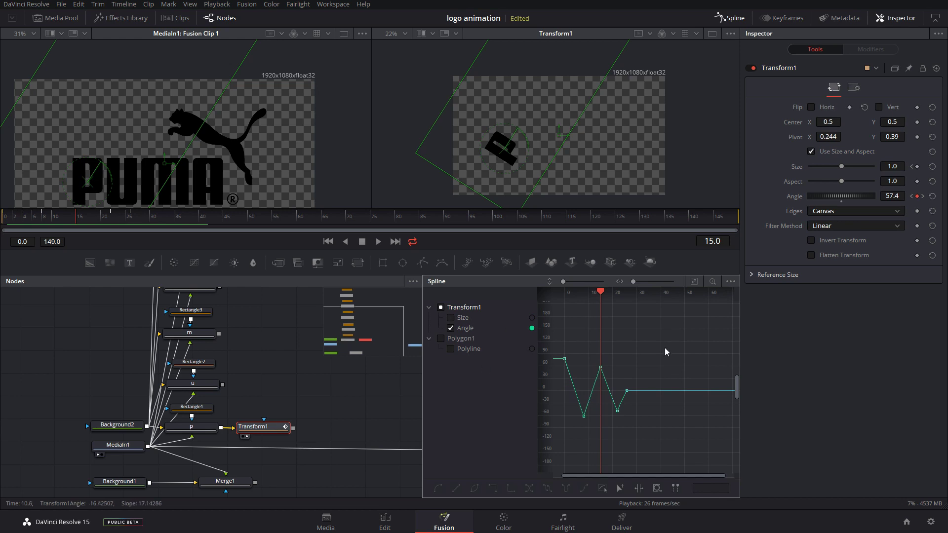
left_click_drag(669, 331, 561, 421)
key("s")
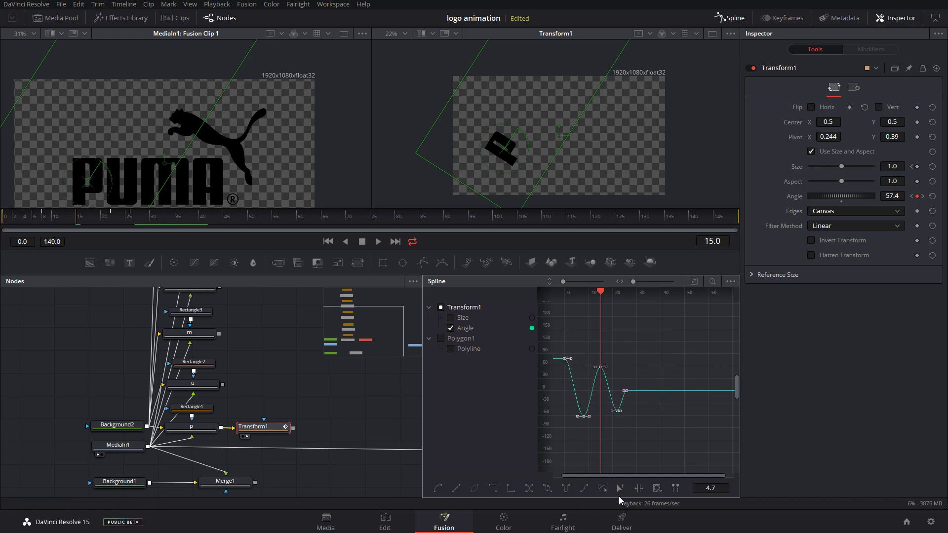
Step: Play from the first frame to preview the eased P spin
left_click(362, 242)
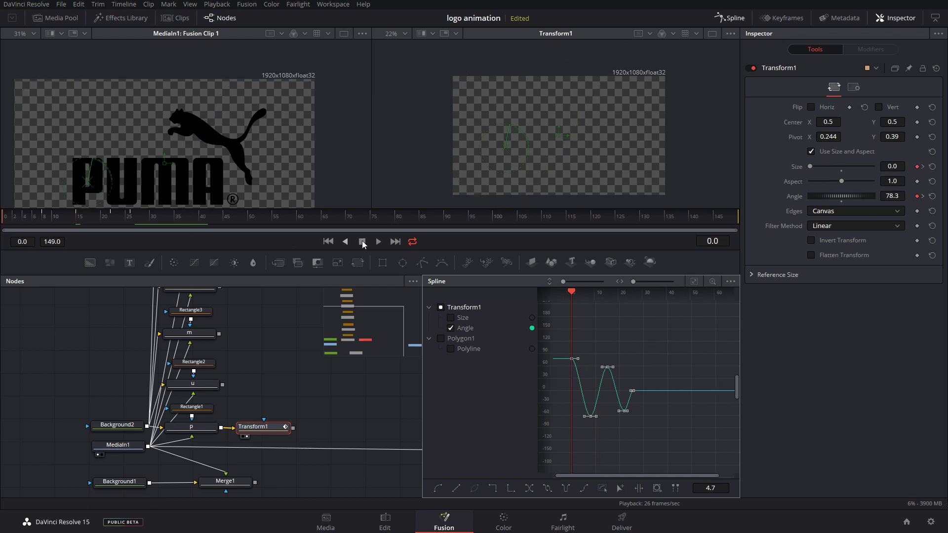
left_click(378, 243)
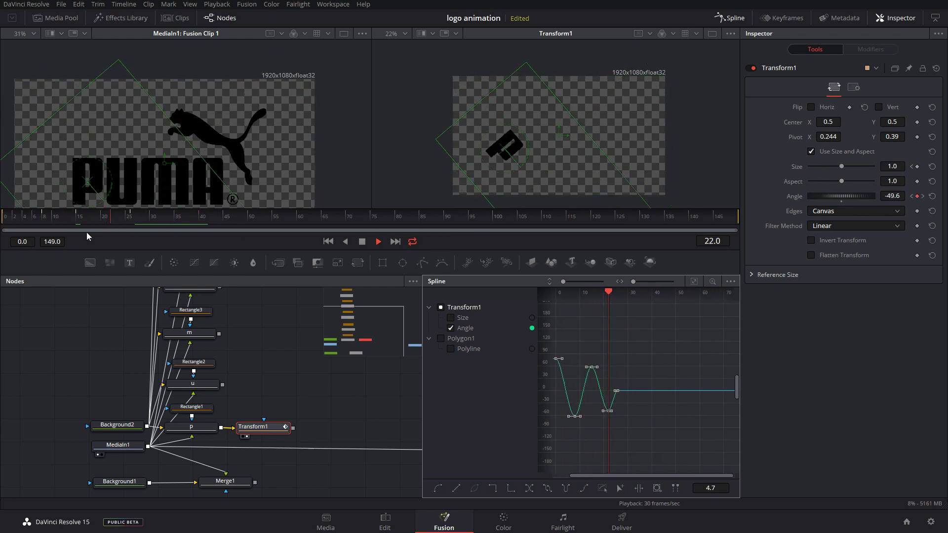
left_click(363, 242)
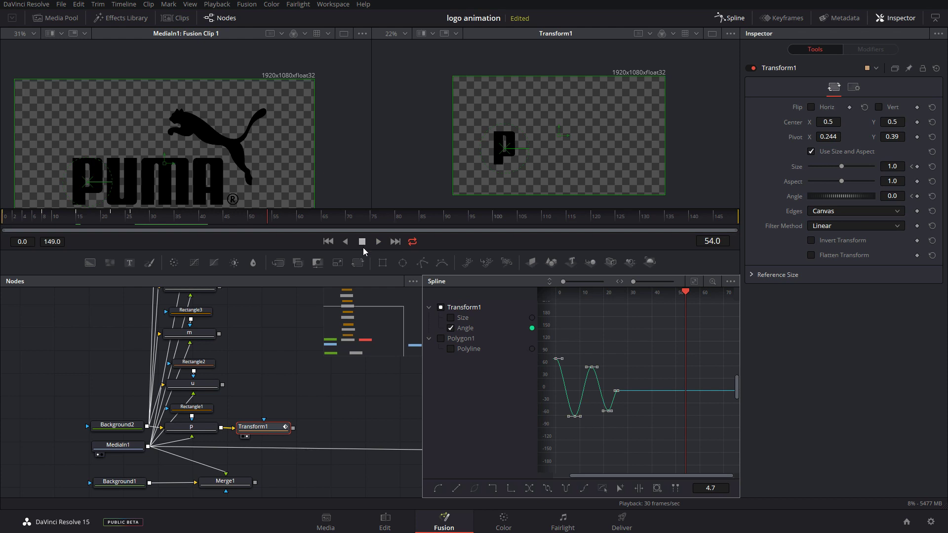
left_click(854, 88)
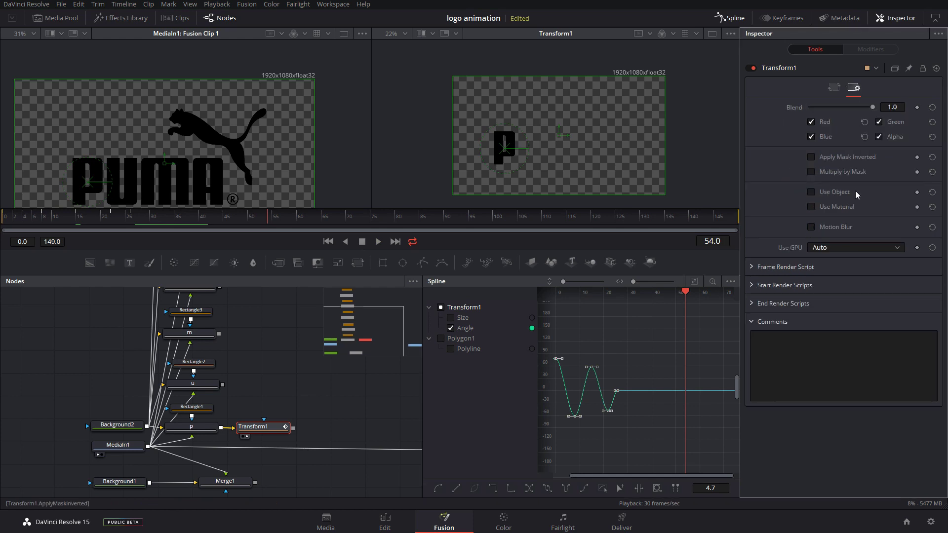
Step: Enable Motion Blur on Transform1, preview the blurred spin, and show the u node in viewer 2
left_click(843, 228)
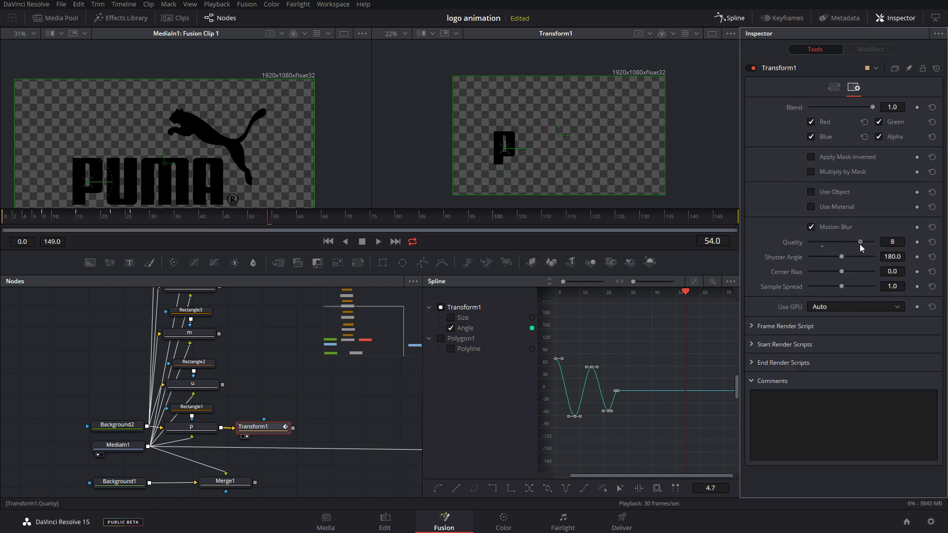
key("space")
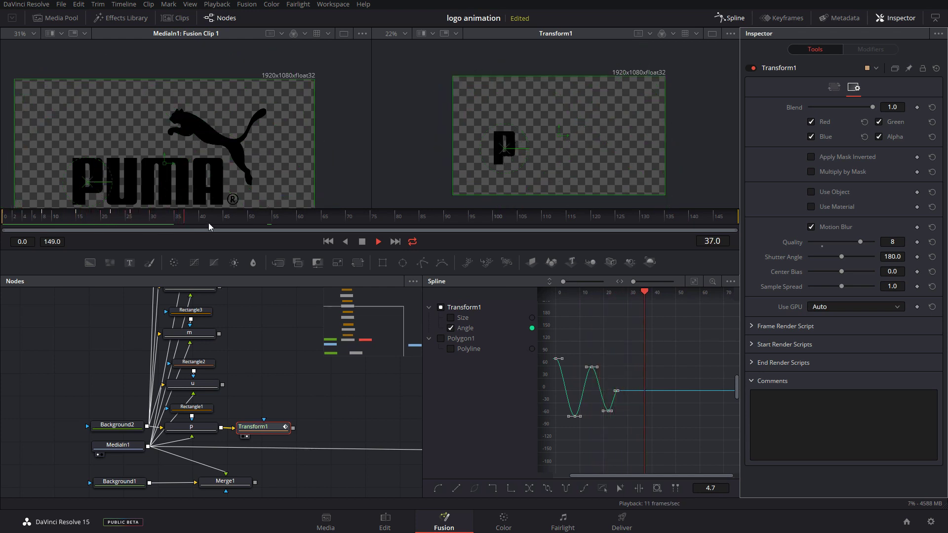
key("space")
key("Home")
key("space")
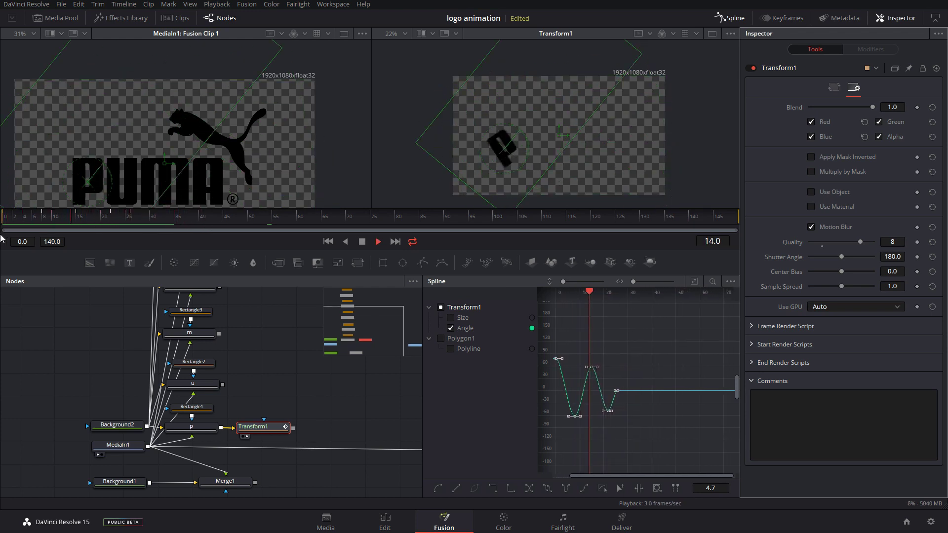
key("space")
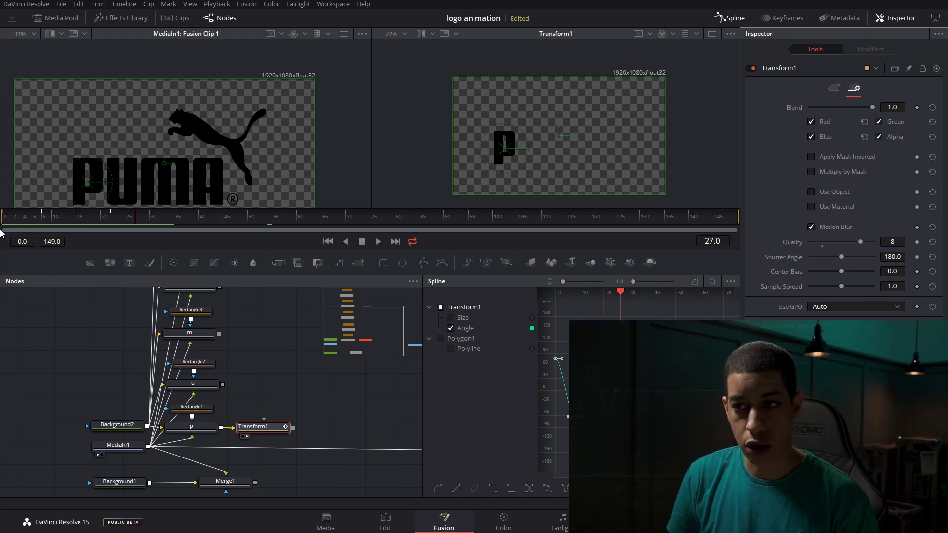
left_click(192, 384)
key("2")
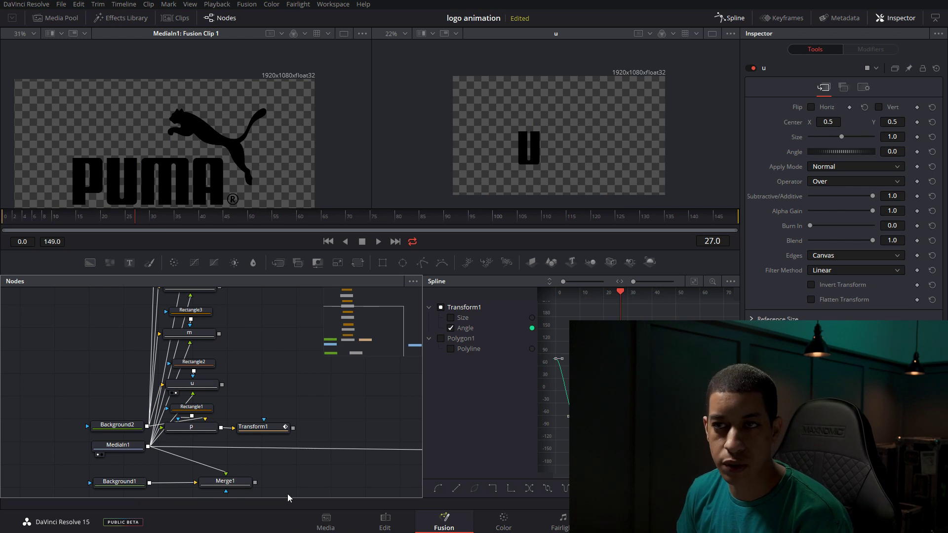
Step: Copy and paste Transform1 as Transform1_1 and connect the u letter's output into it
left_click(271, 428)
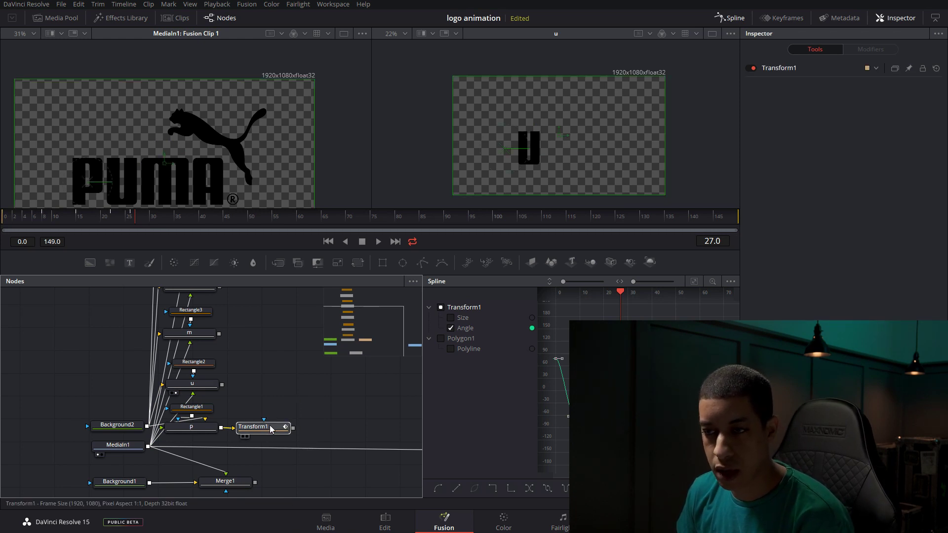
key("ctrl+c")
key("ctrl+v")
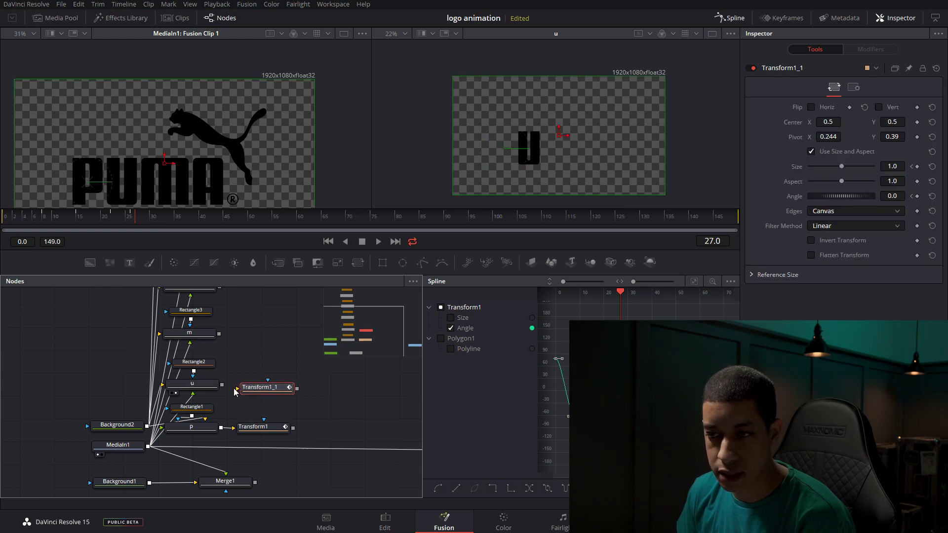
left_click(192, 385)
left_click_drag(218, 385, 245, 388)
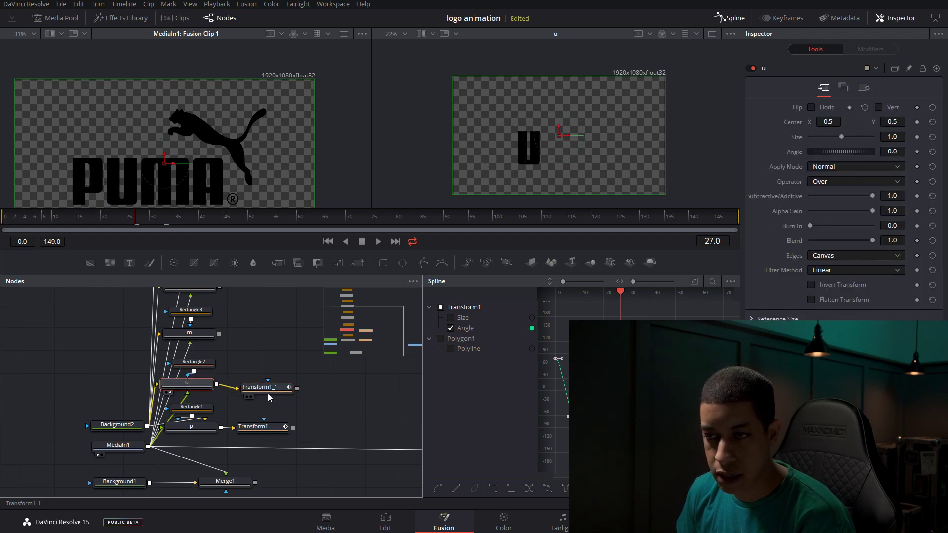
left_click(262, 388)
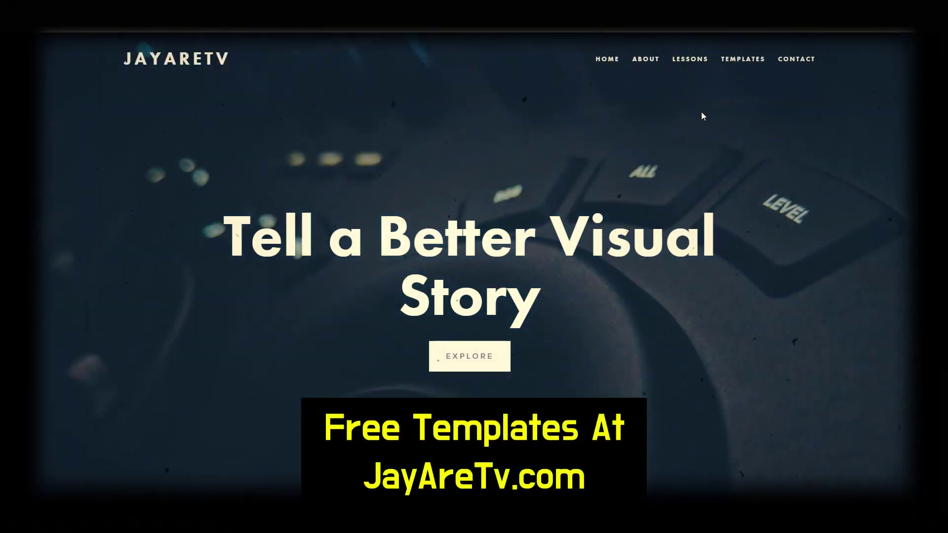
Step: Open the TEMPLATES page and scroll through the template installation guide
left_click(735, 63)
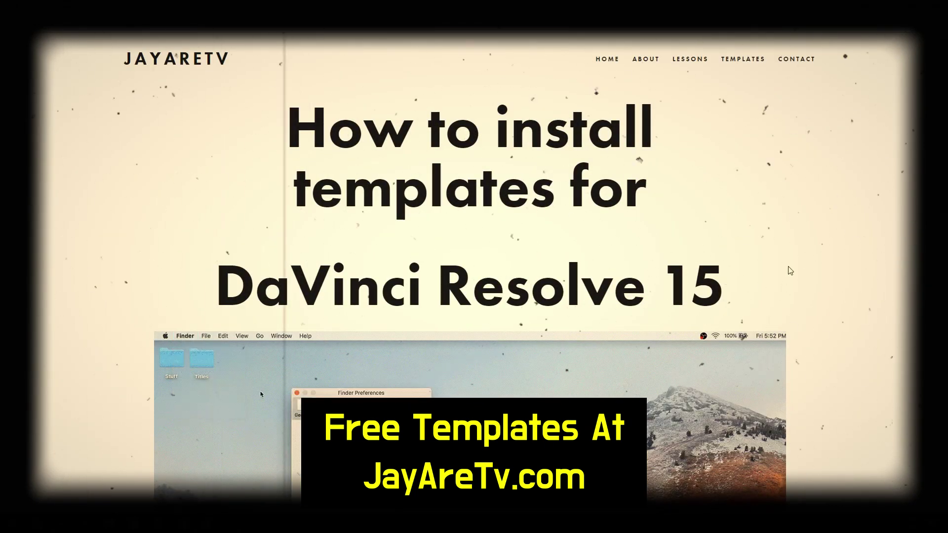
scroll(791, 270, "down", 2)
scroll(790, 270, "down", 12)
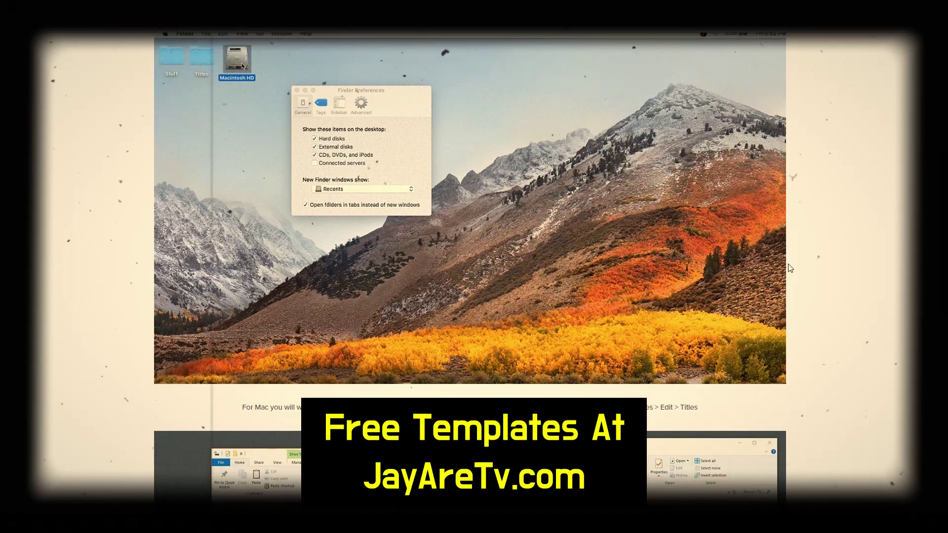
scroll(790, 268, "down", 1)
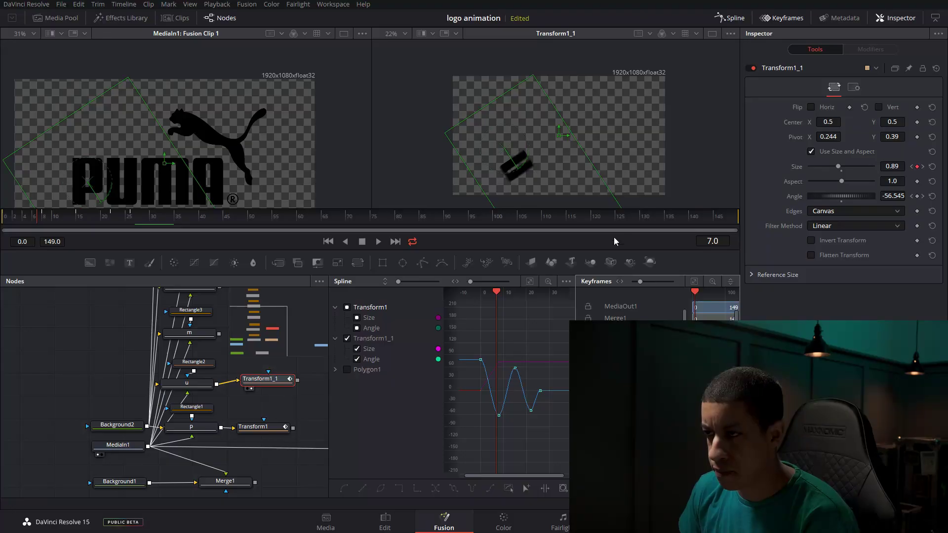
Step: Preview both letters playing, then reconnect the u letter into Transform1_1
left_click_drag(267, 379, 261, 381)
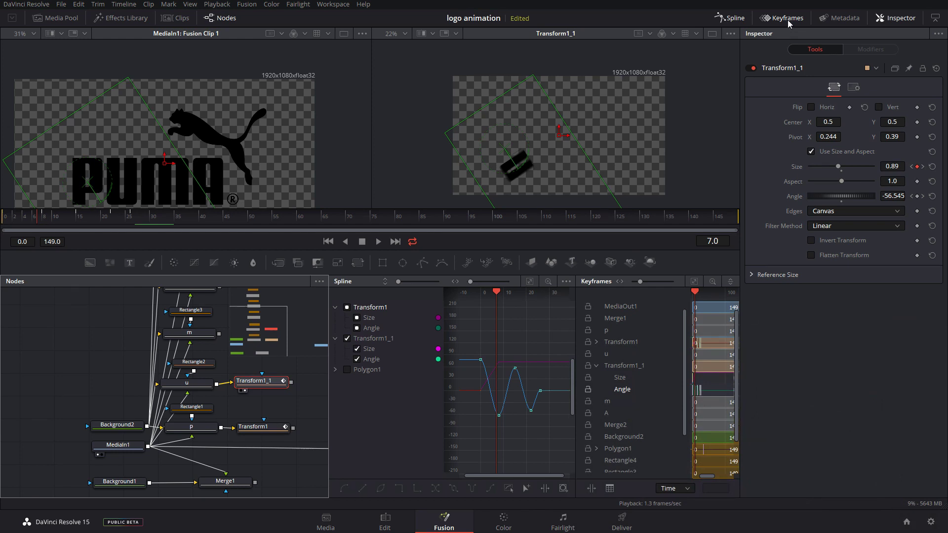
left_click(618, 370)
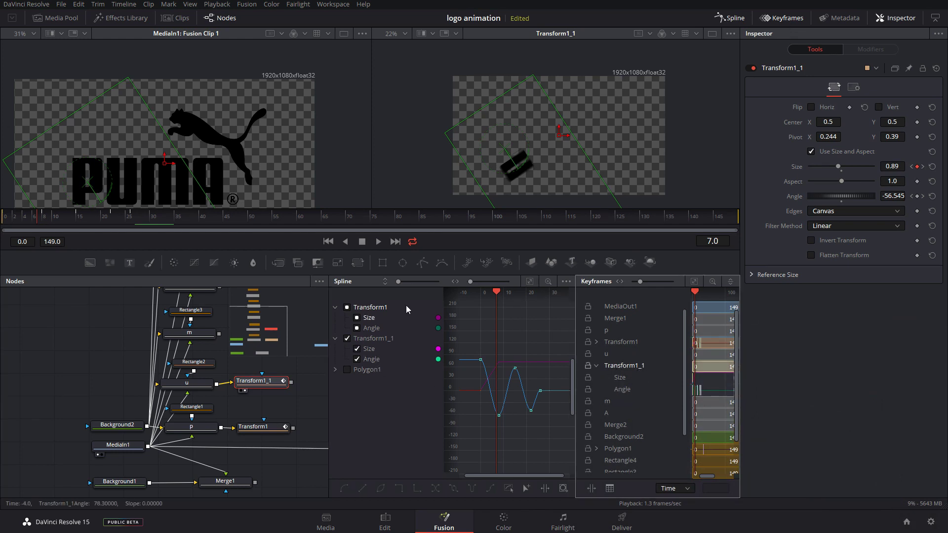
left_click(785, 17)
left_click(900, 19)
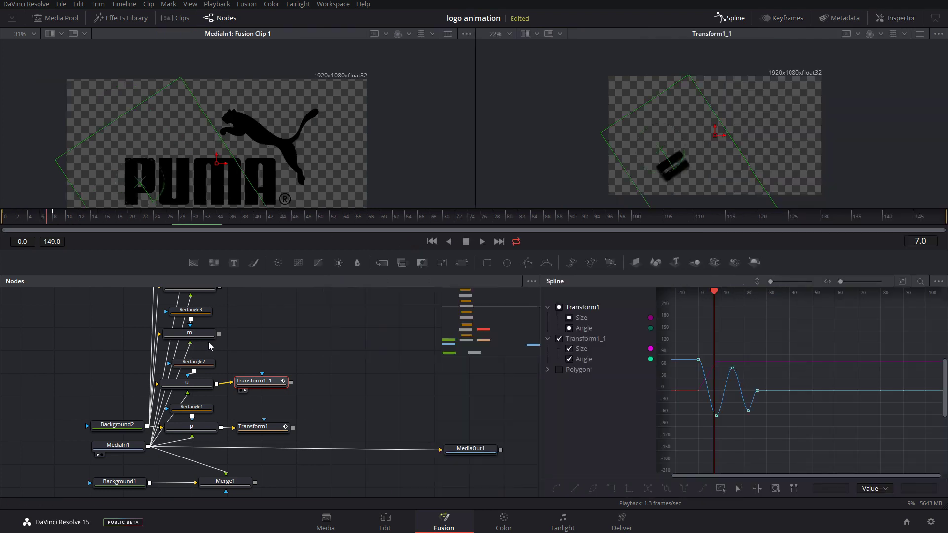
key("space")
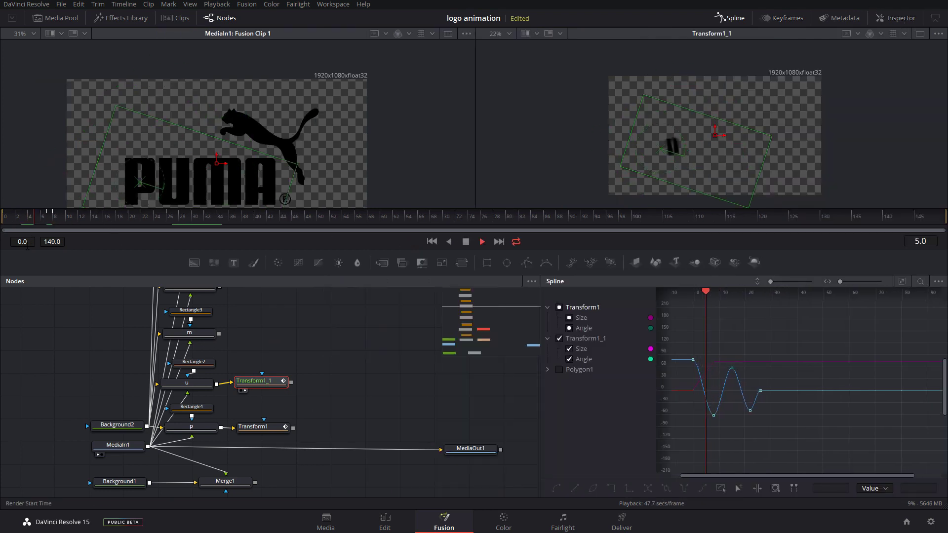
key("space")
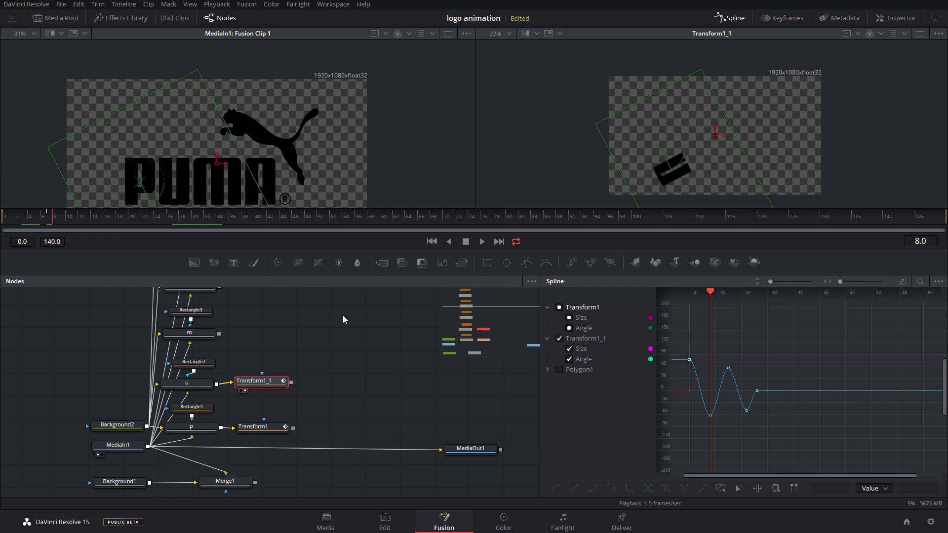
left_click(382, 419)
left_click_drag(260, 381, 281, 373)
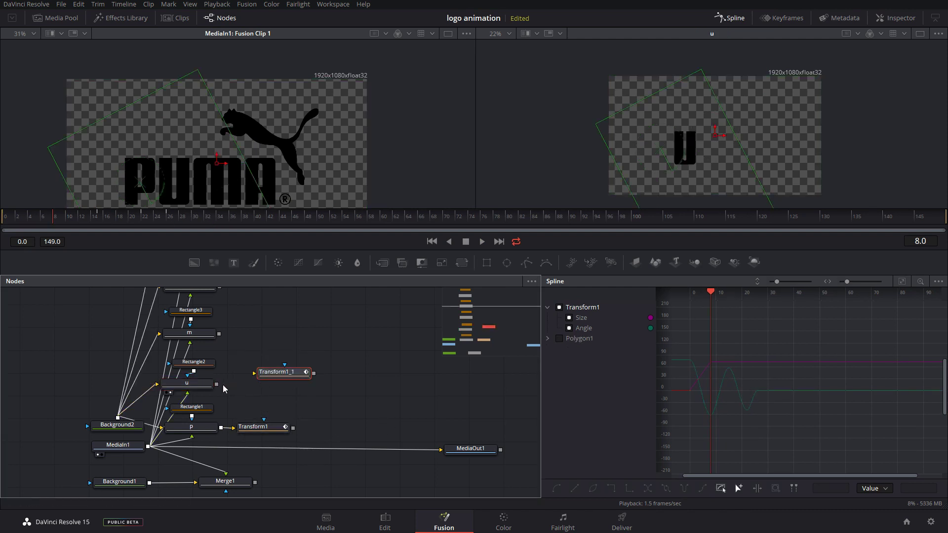
left_click_drag(217, 384, 262, 387)
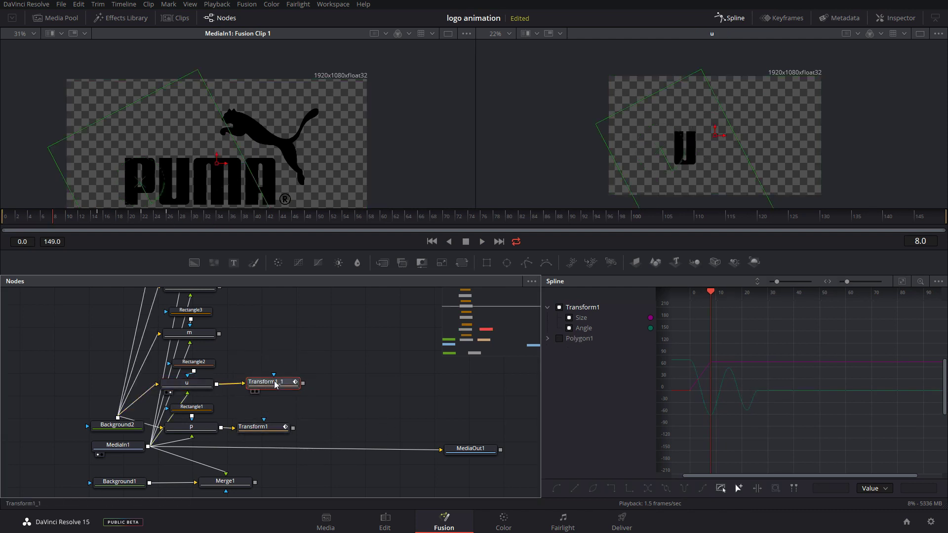
Step: Select all Transform1_1 Size and Angle keyframes in the Spline graph and delay them a few frames
left_click(783, 18)
left_click(791, 366)
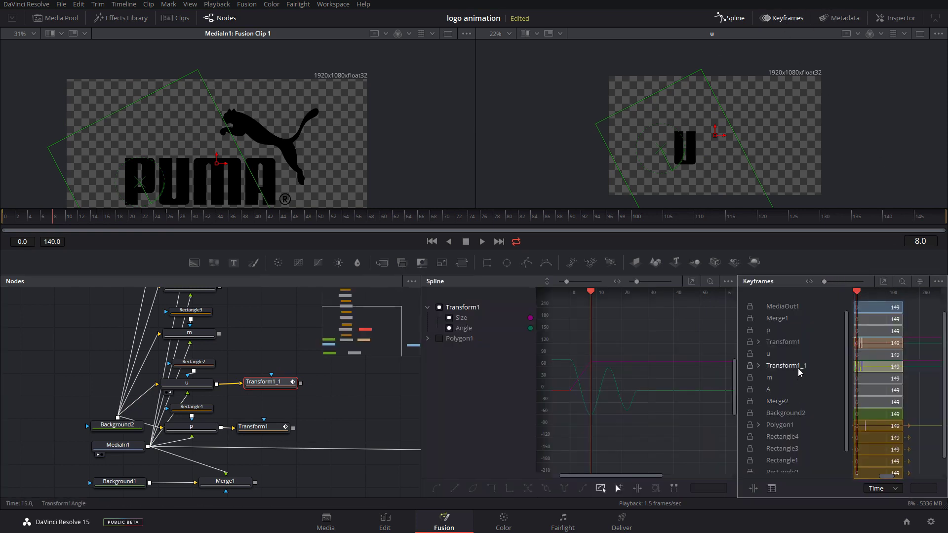
left_click(758, 366)
left_click(784, 389)
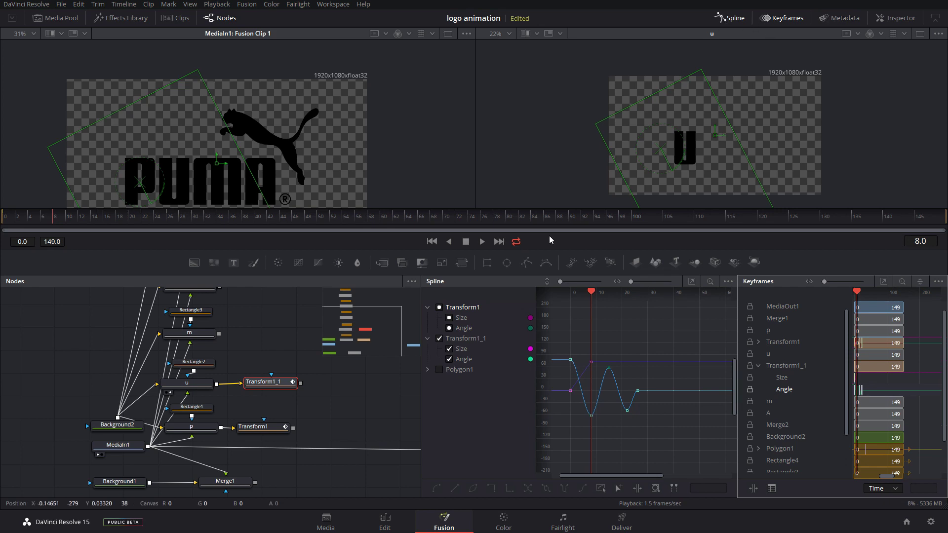
left_click(439, 308)
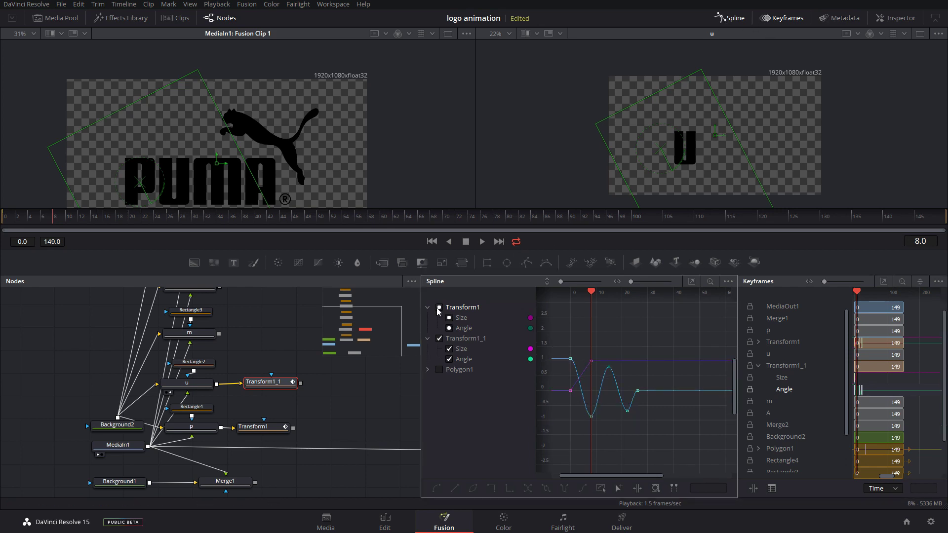
left_click_drag(712, 324, 568, 423)
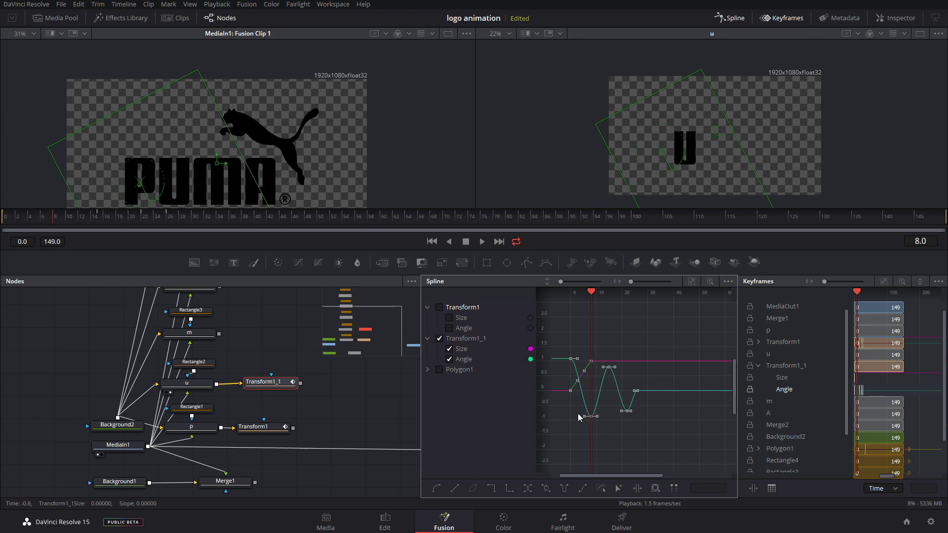
key("t")
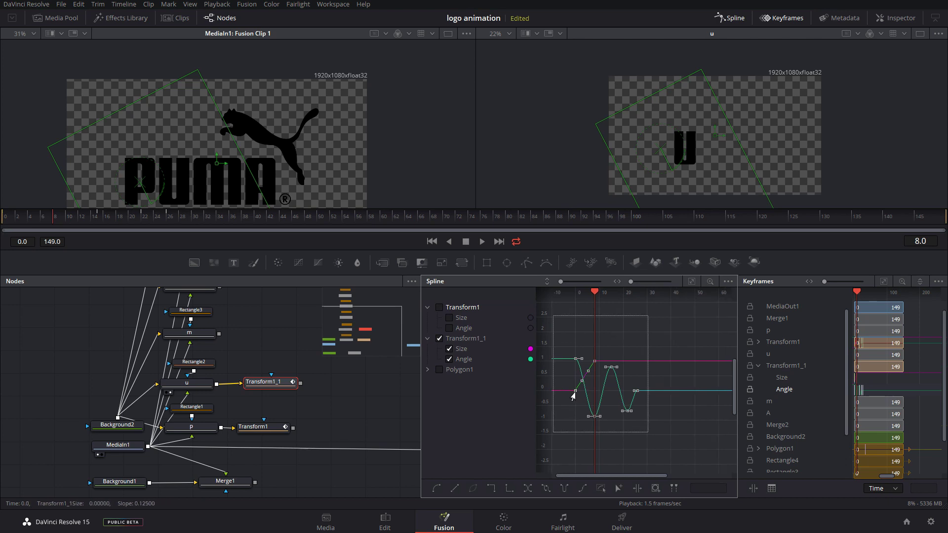
left_click_drag(573, 391, 599, 402)
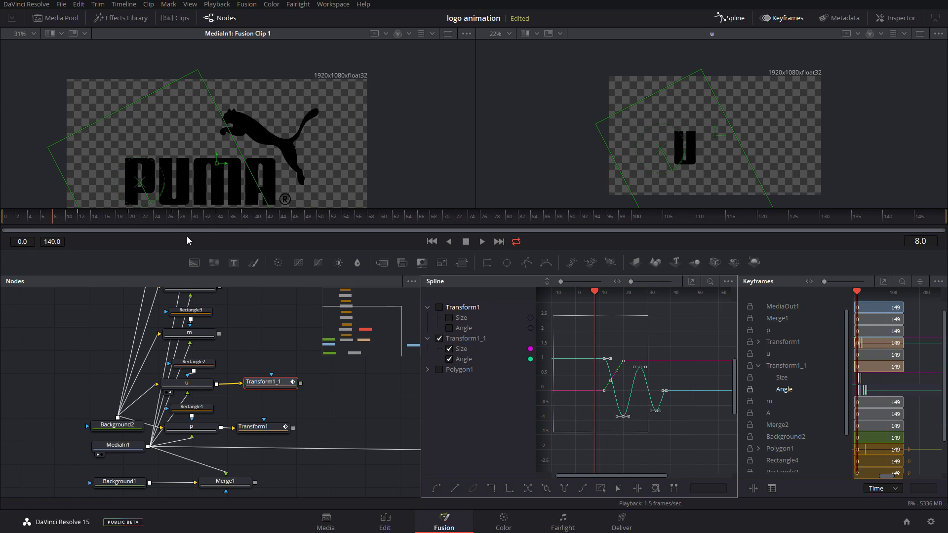
left_click(105, 222)
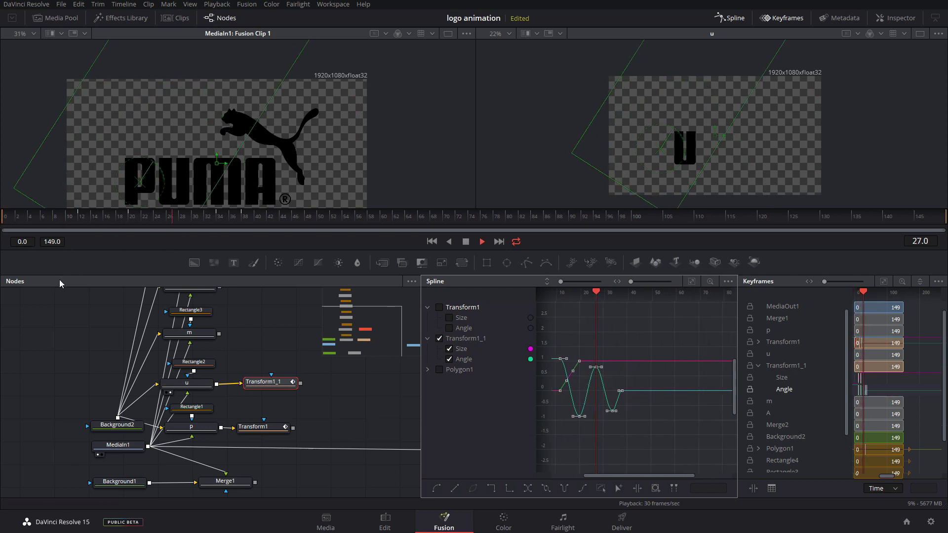
Step: Merge Transform1 and Transform1_1 into Merge3, view it in viewer 2, and check timing at frame 8
left_click_drag(288, 383, 272, 383)
left_click(302, 401)
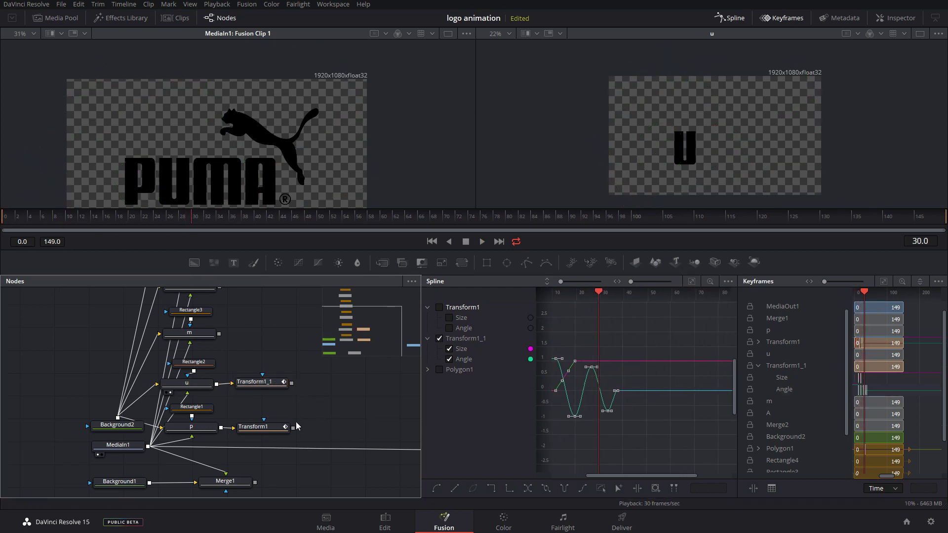
left_click_drag(294, 416, 292, 383)
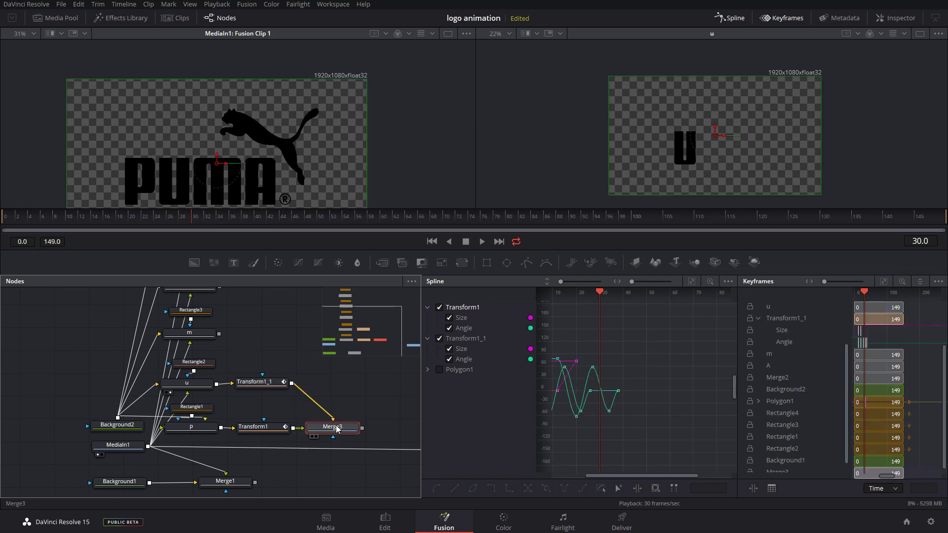
left_click_drag(337, 429, 348, 429)
key("2")
key("space")
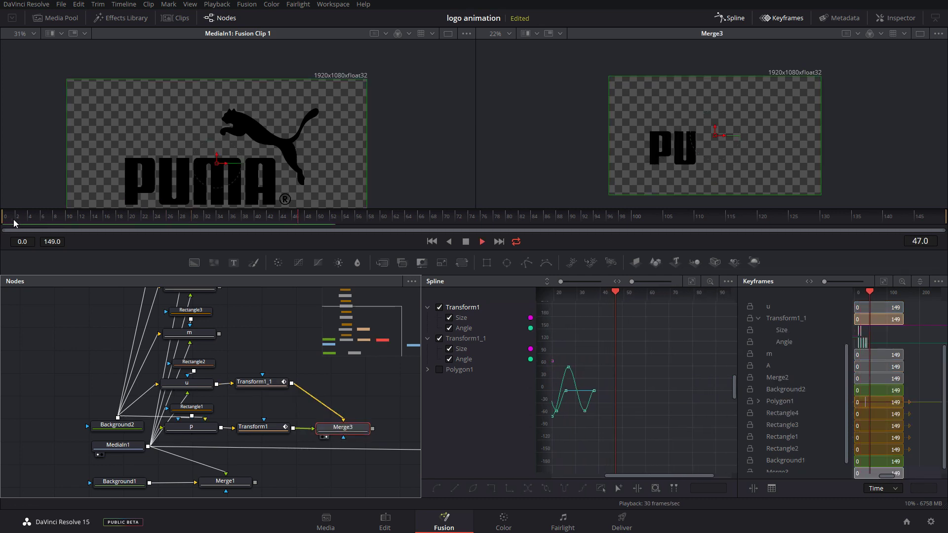
left_click(44, 218)
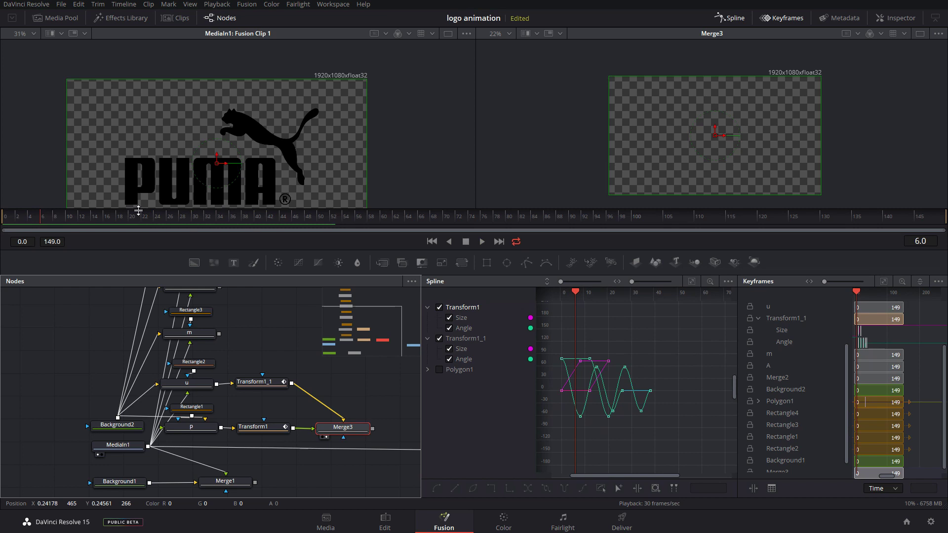
left_click_drag(51, 221, 56, 221)
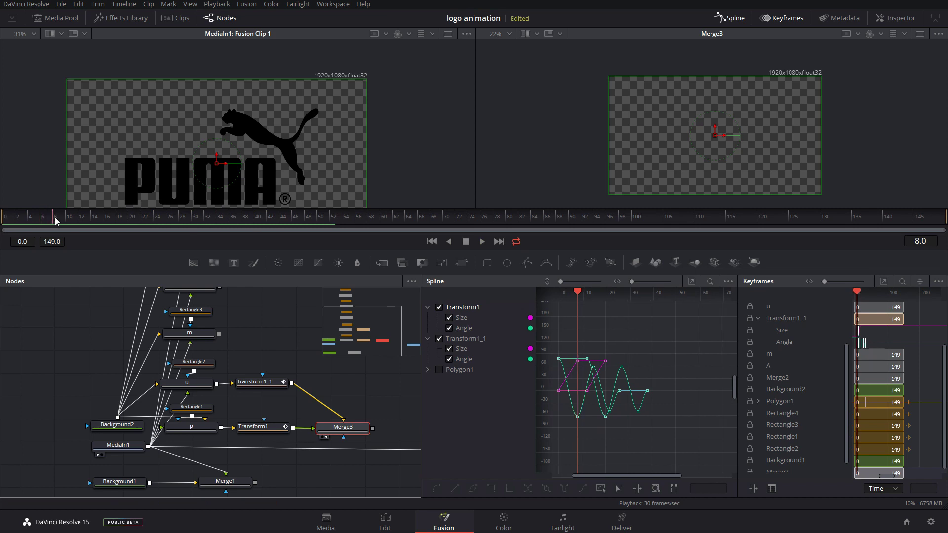
left_click(258, 382)
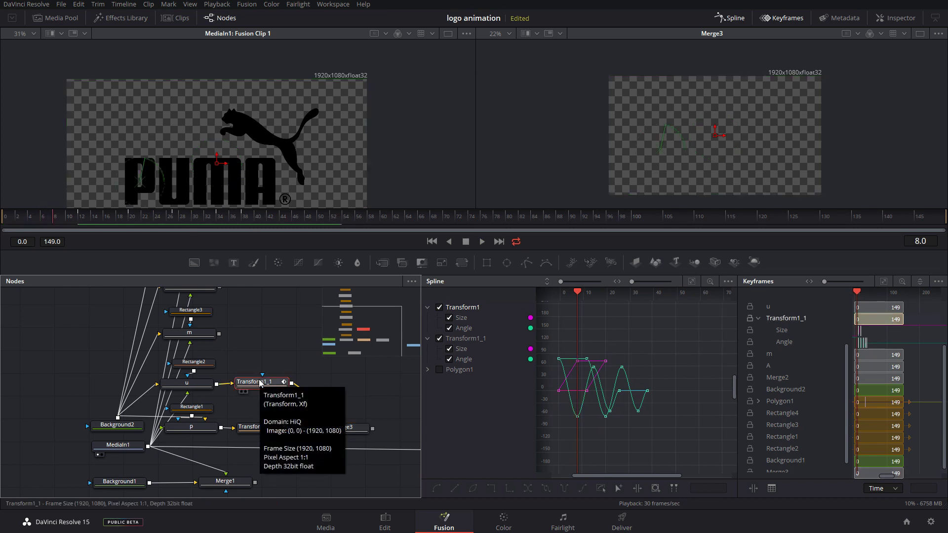
left_click(885, 22)
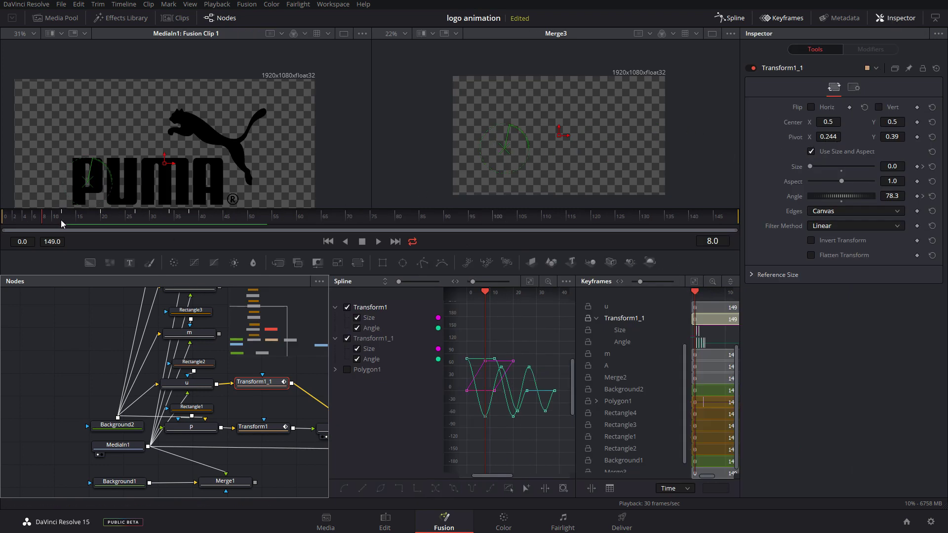
Step: Scrub through frames 8 to 27 to check the u letter's spin
left_click_drag(61, 220, 104, 224)
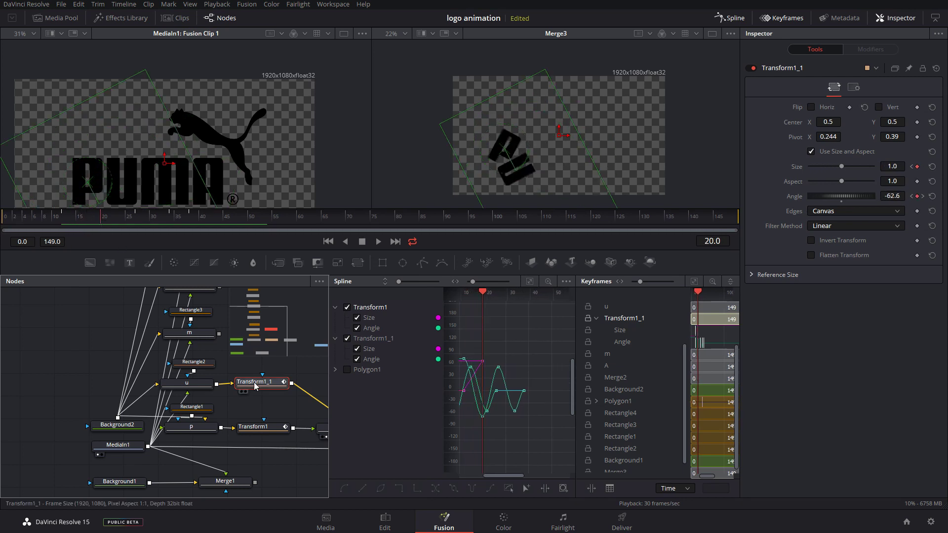
left_click_drag(254, 382, 252, 384)
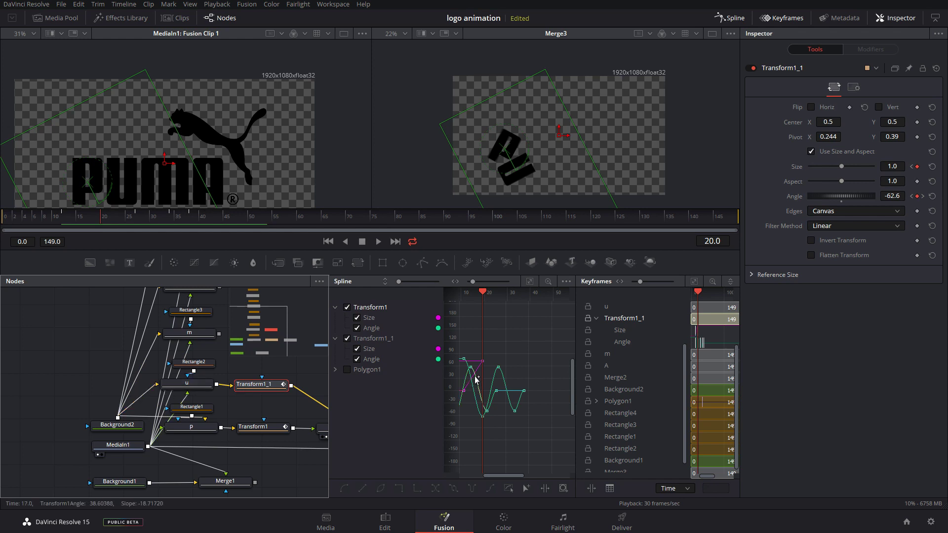
left_click_drag(103, 223, 65, 224)
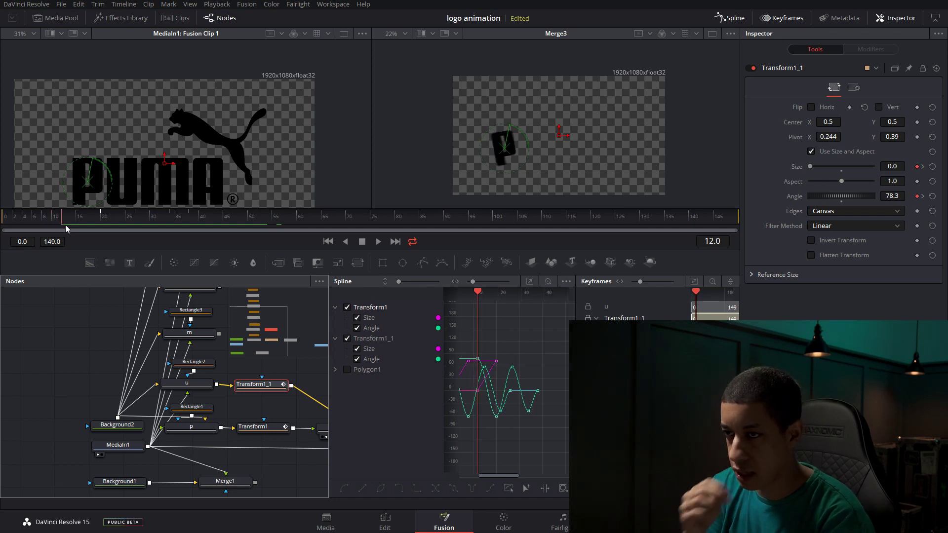
Step: Hide Transform1's curves, shift all Transform1_1 keyframes slightly earlier, and play back
left_click(348, 307)
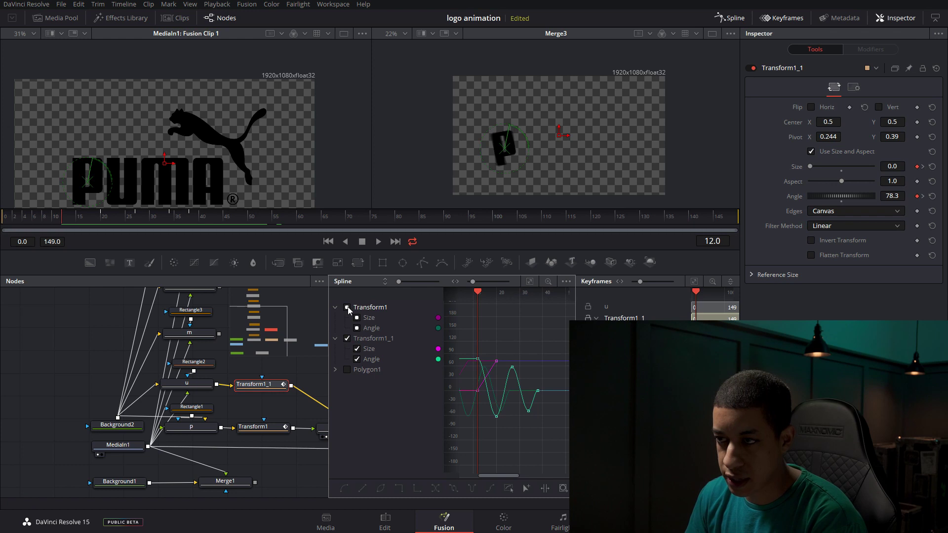
left_click_drag(464, 416, 463, 420)
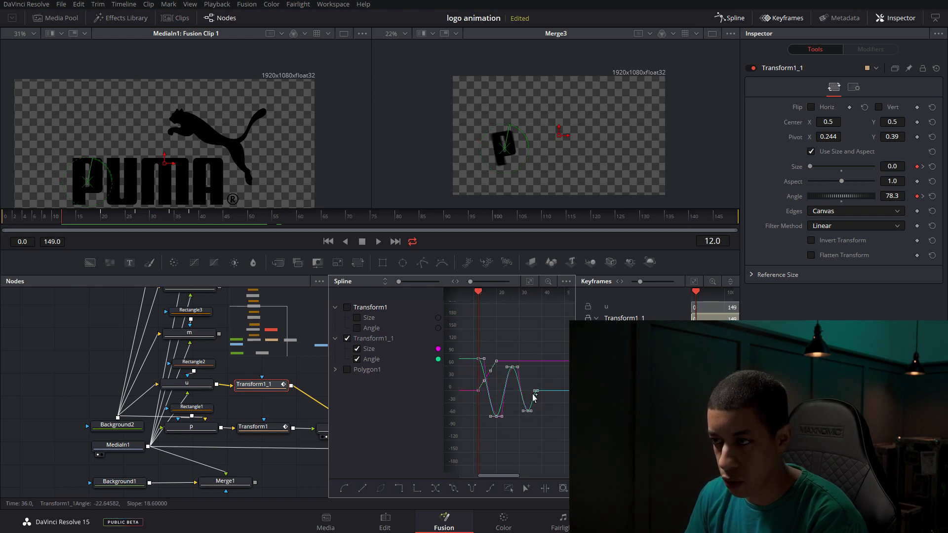
left_click_drag(534, 394, 524, 397)
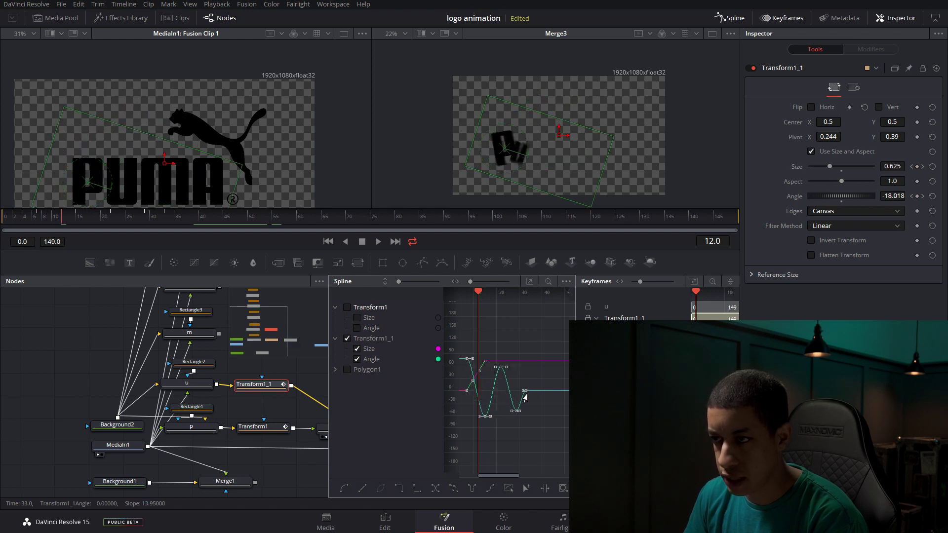
left_click_drag(528, 399, 528, 399)
key("space")
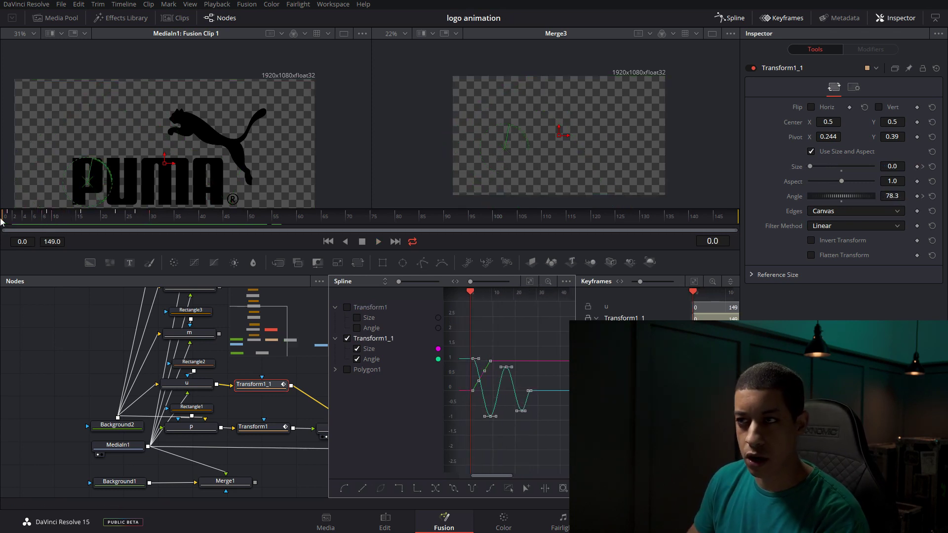
key("space")
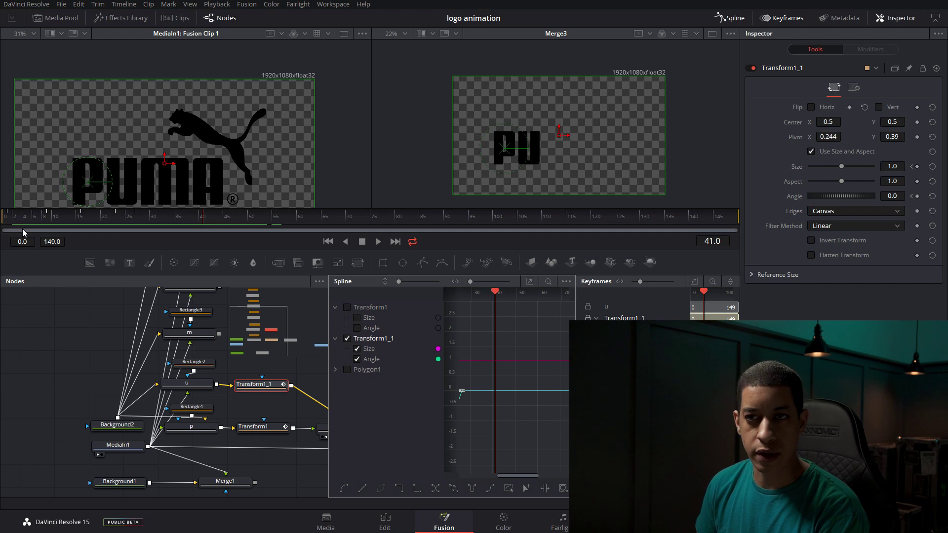
left_click(347, 307)
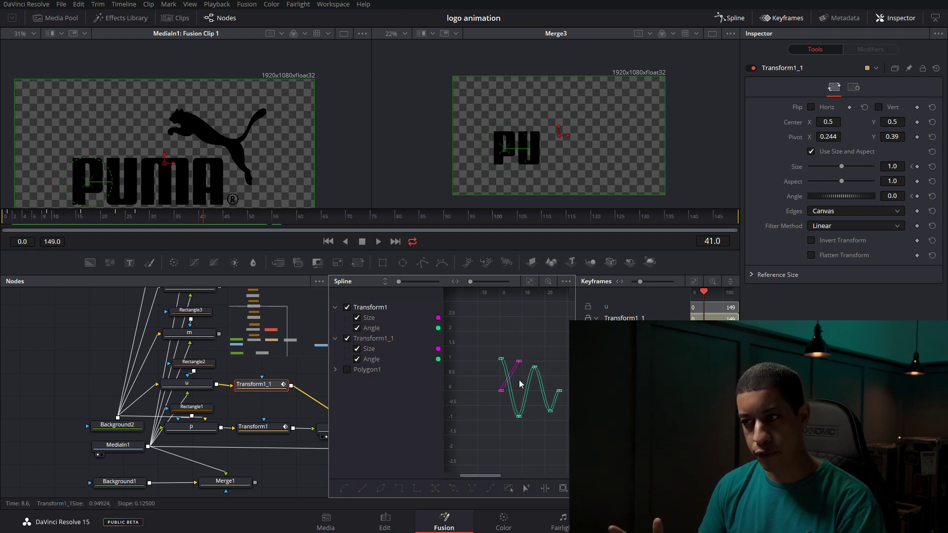
left_click_drag(277, 398, 197, 420)
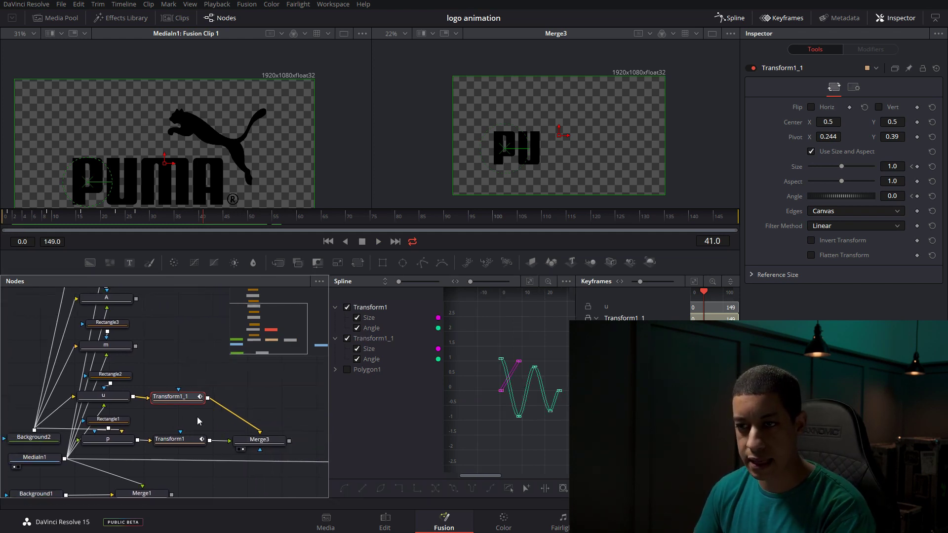
key("ctrl+v")
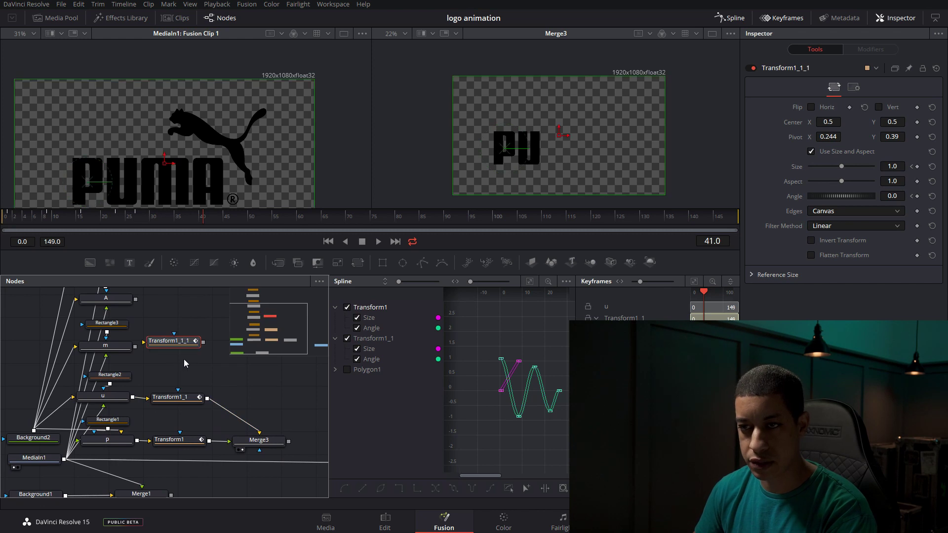
left_click_drag(173, 341, 177, 348)
left_click(348, 307)
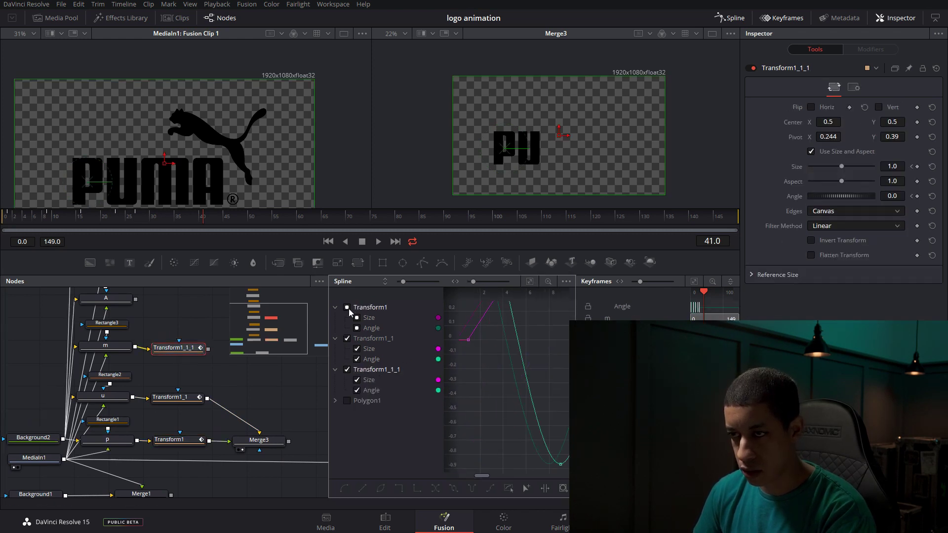
left_click(347, 339)
left_click_drag(208, 349, 288, 441)
key("space")
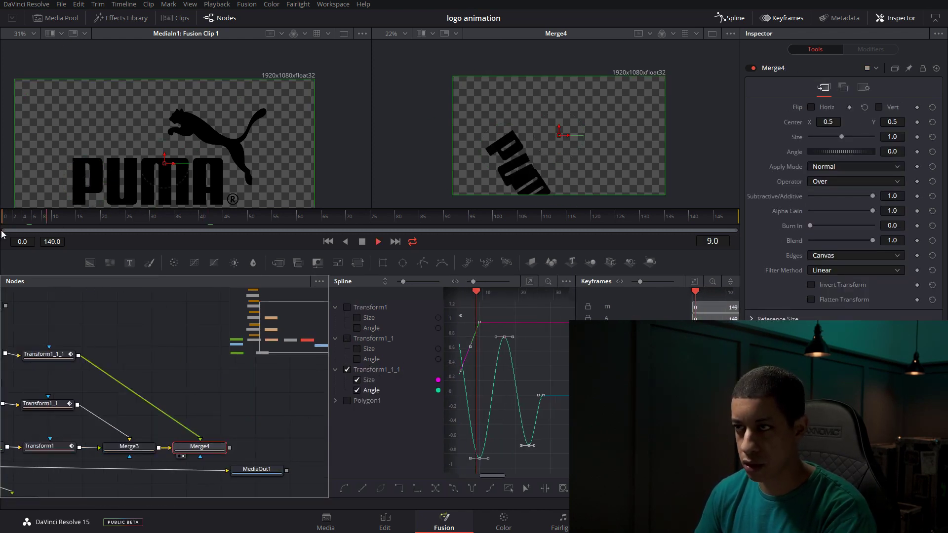
scroll(135, 381, "up", 2)
key("ctrl+v")
key("space")
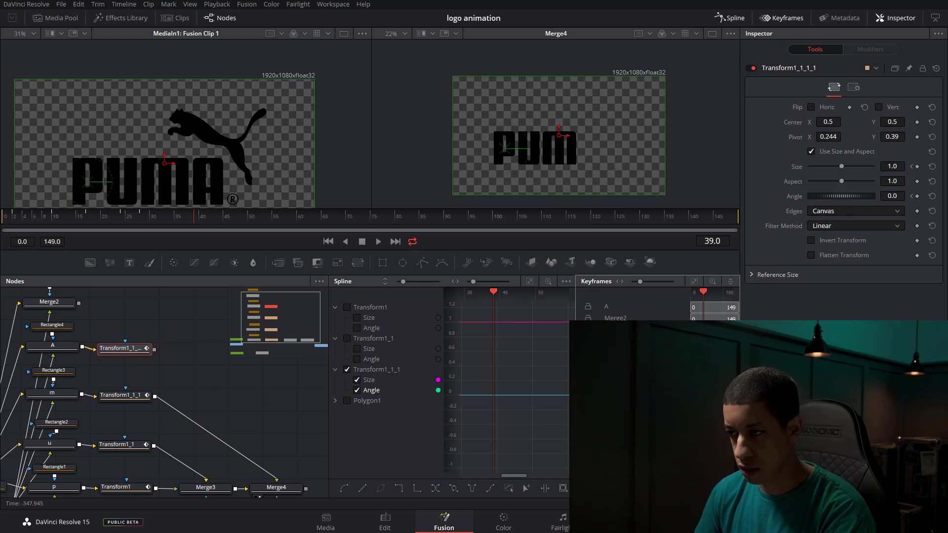
left_click_drag(154, 349, 222, 480)
left_click_drag(19, 236, 1, 224)
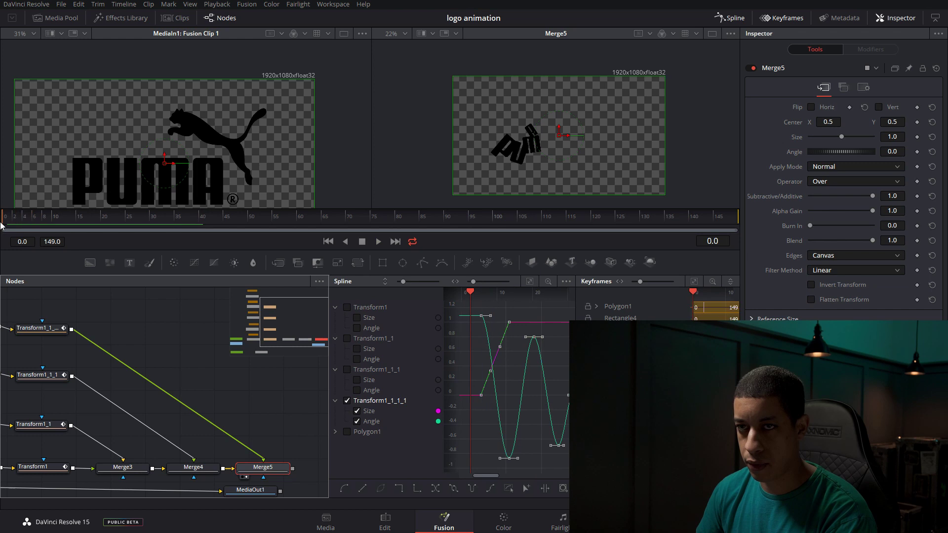
key("space")
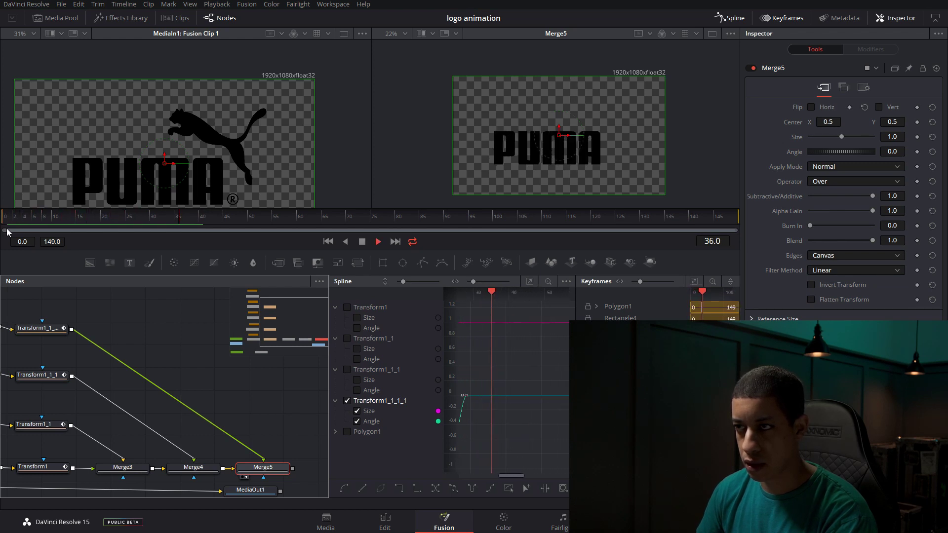
key("space")
left_click_drag(148, 328, 128, 339)
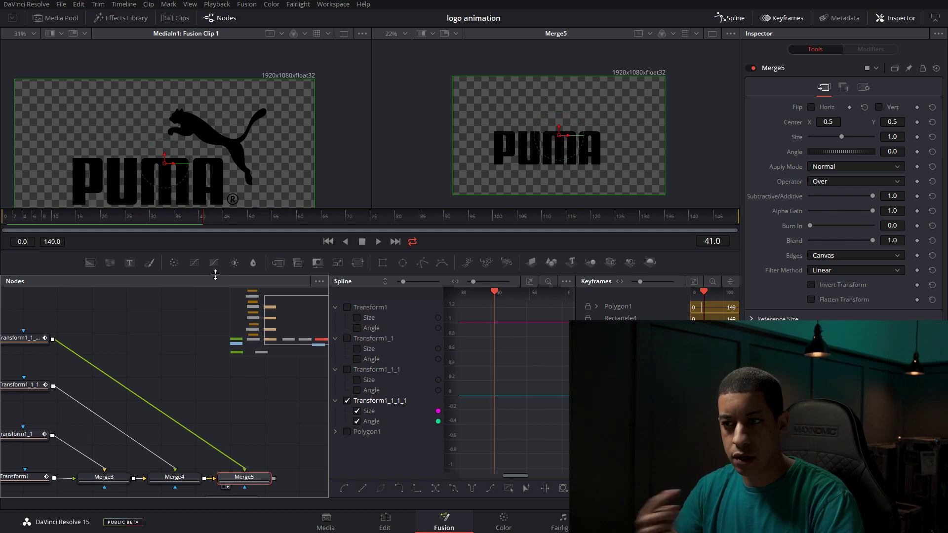
Step: Turn off proxy playback from the transport's playback options
right_click(239, 242)
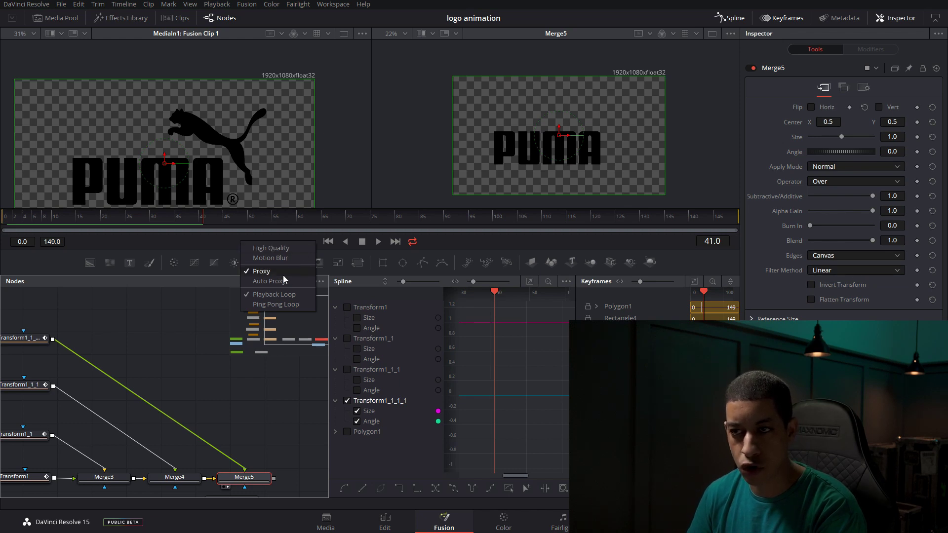
left_click(281, 273)
left_click(218, 243)
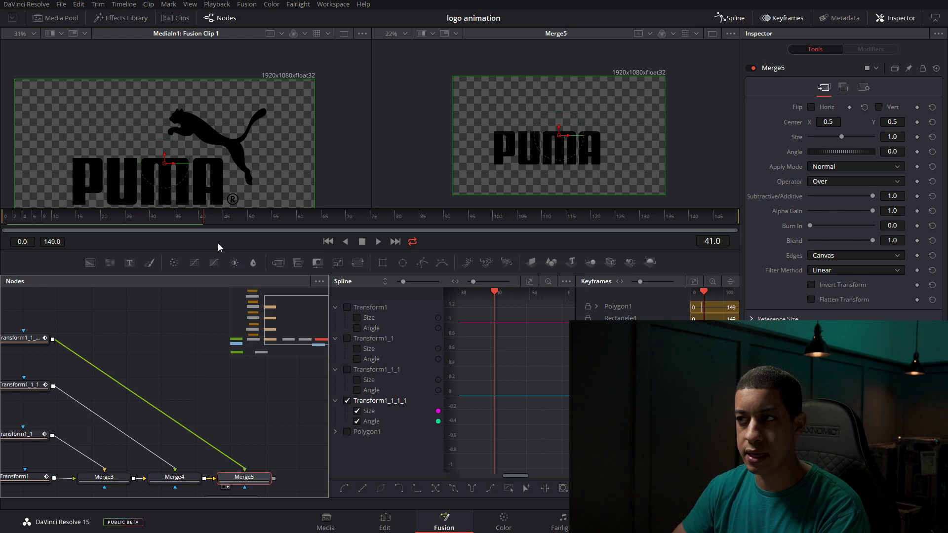
Step: Enable Motion Blur on Transform1_1_1_1 and play the logo animation from frame 0
left_click(22, 338)
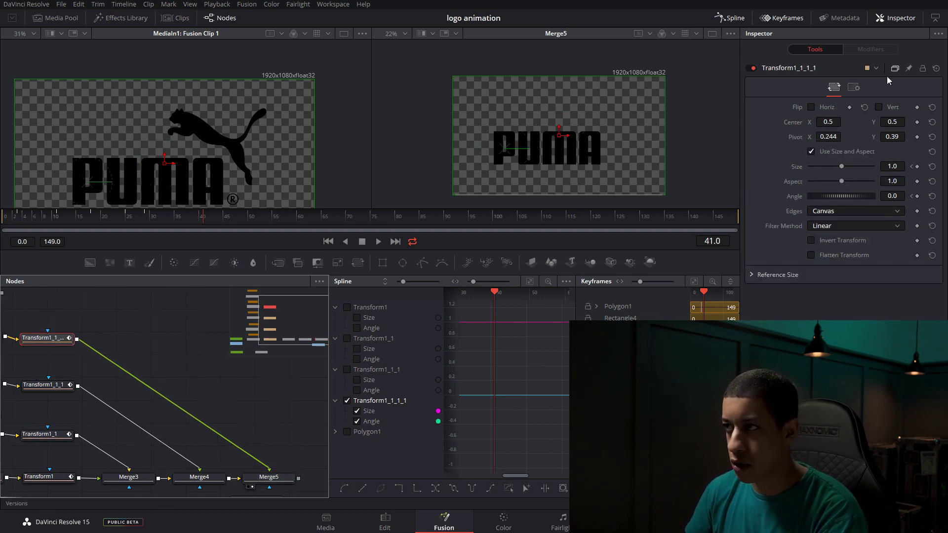
left_click(853, 88)
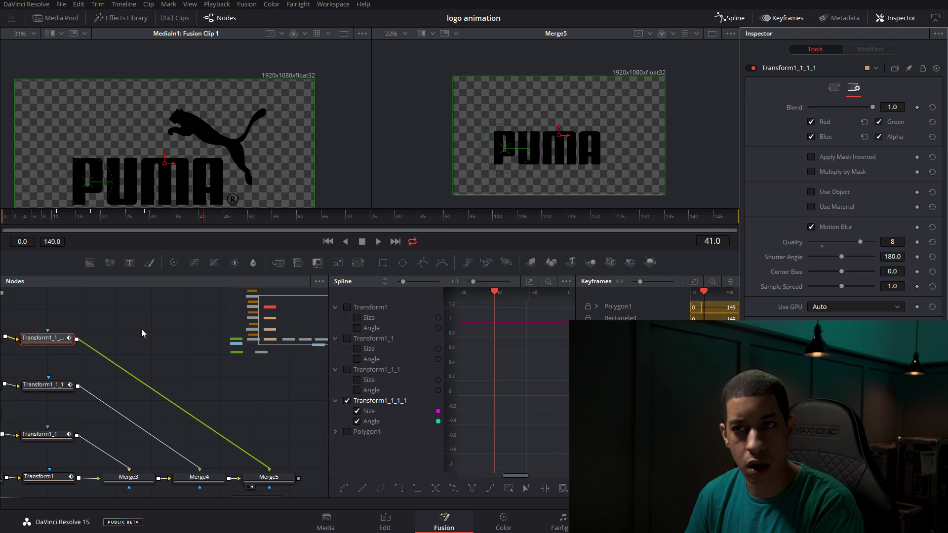
left_click(2, 215)
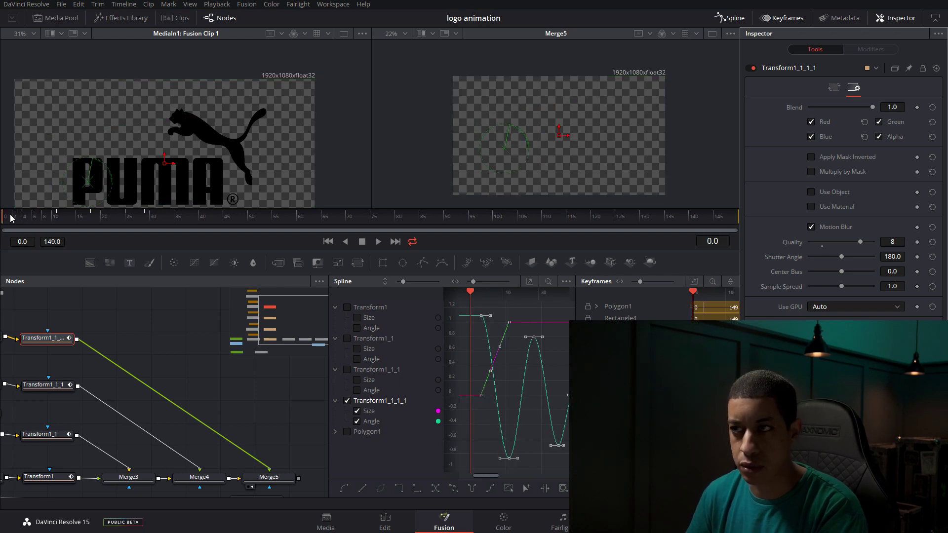
key("space")
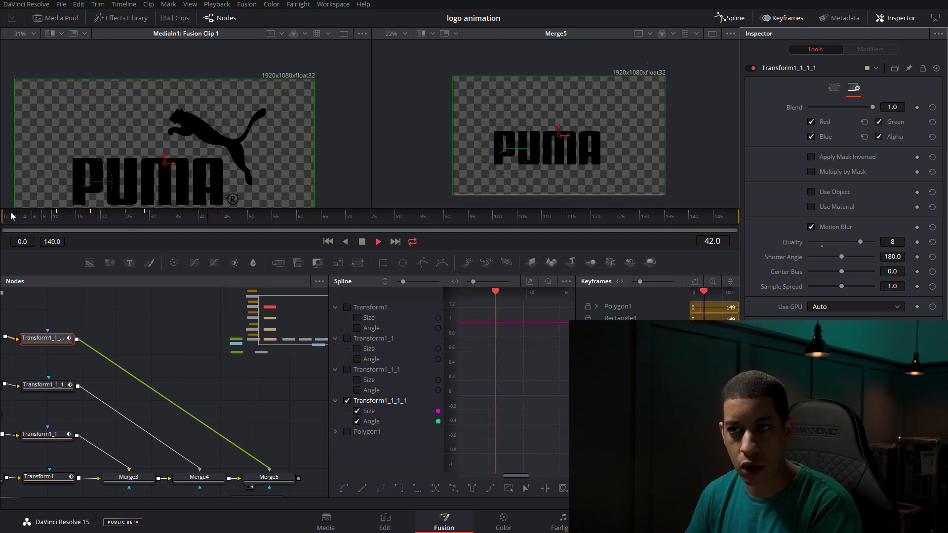
key("space")
Step: Show the cat-only Merge2 node in the right viewer
left_click_drag(151, 320, 227, 393)
left_click(56, 368)
key("2")
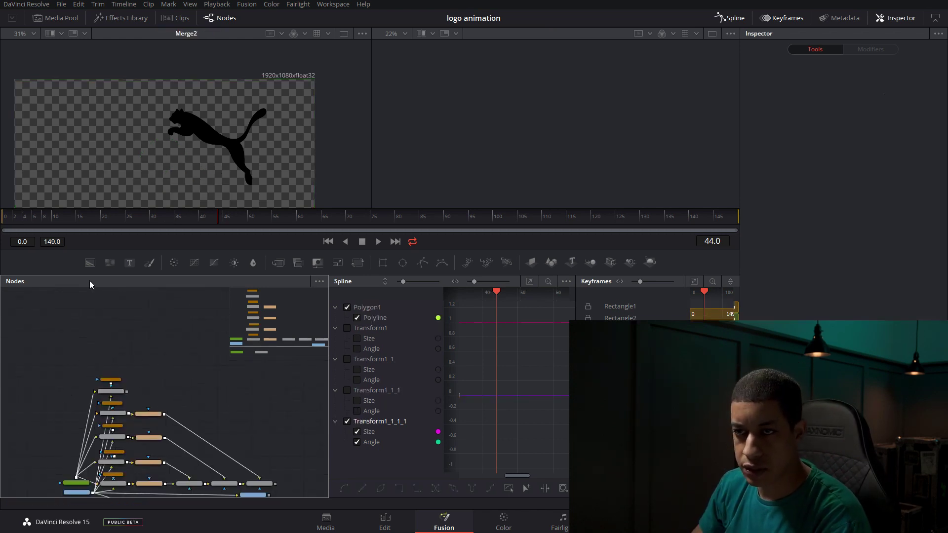
Step: Rename the Merge2 node to 'cat'
scroll(130, 381, "up", 3)
scroll(129, 381, "down", 2)
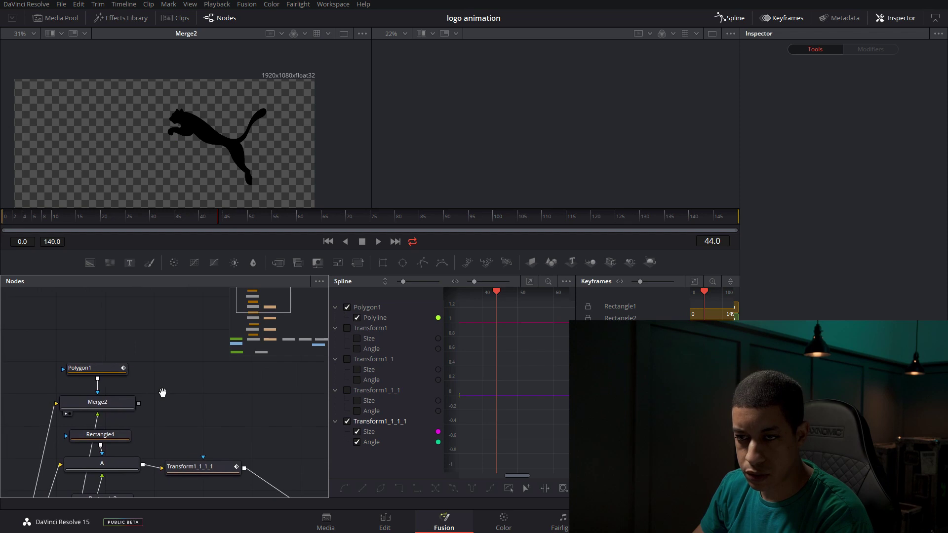
left_click(123, 407)
right_click(122, 407)
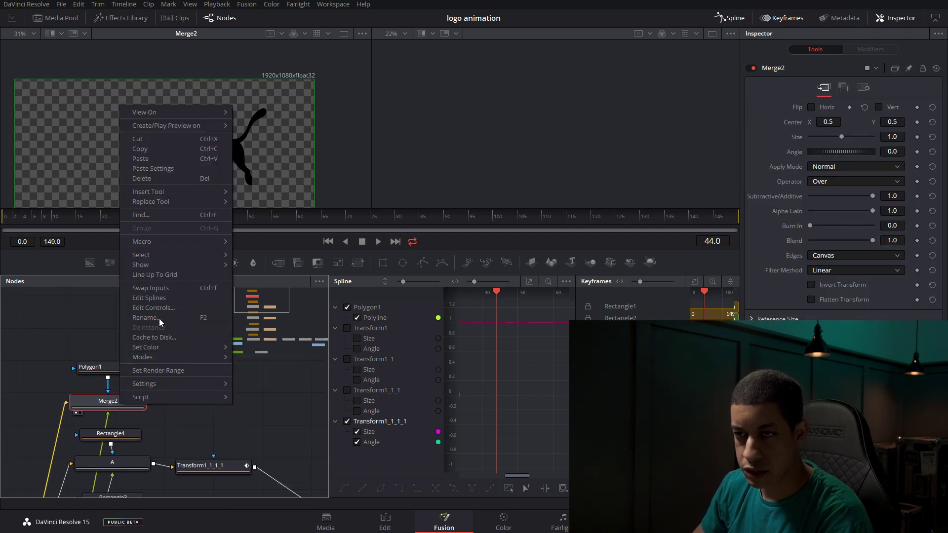
mouse_move(167, 265)
left_click(173, 318)
type("cat")
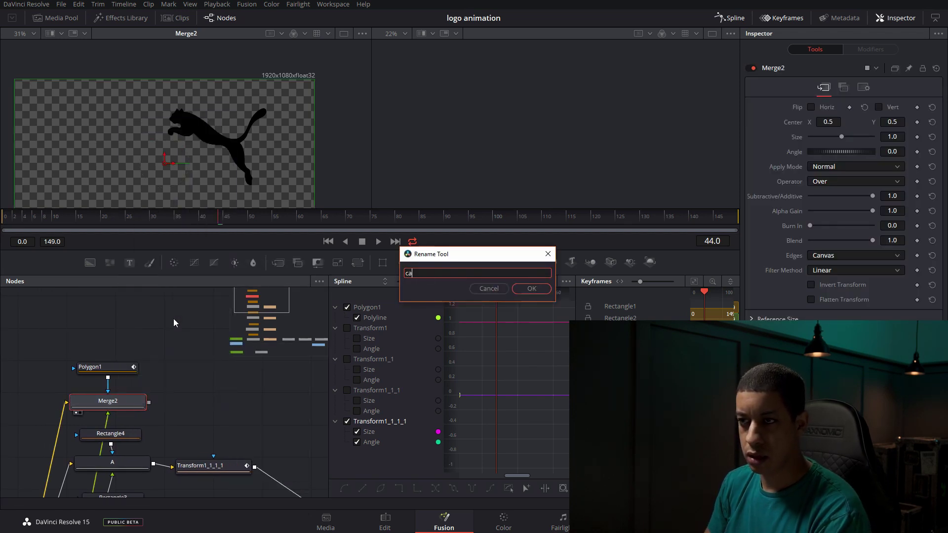
key("Return")
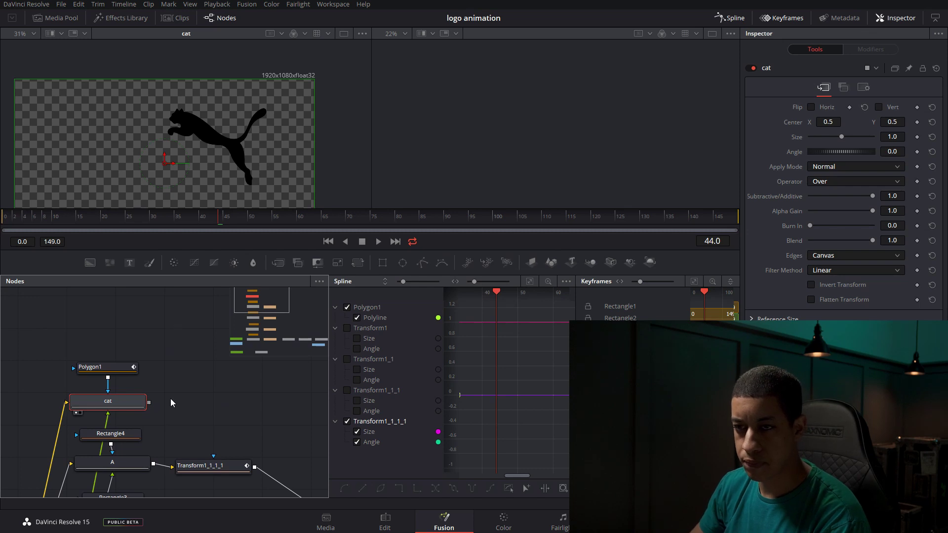
Step: Add a Background3 node coloured pure red and place it beside the cat node
left_click(160, 385)
left_click_drag(90, 262, 217, 417)
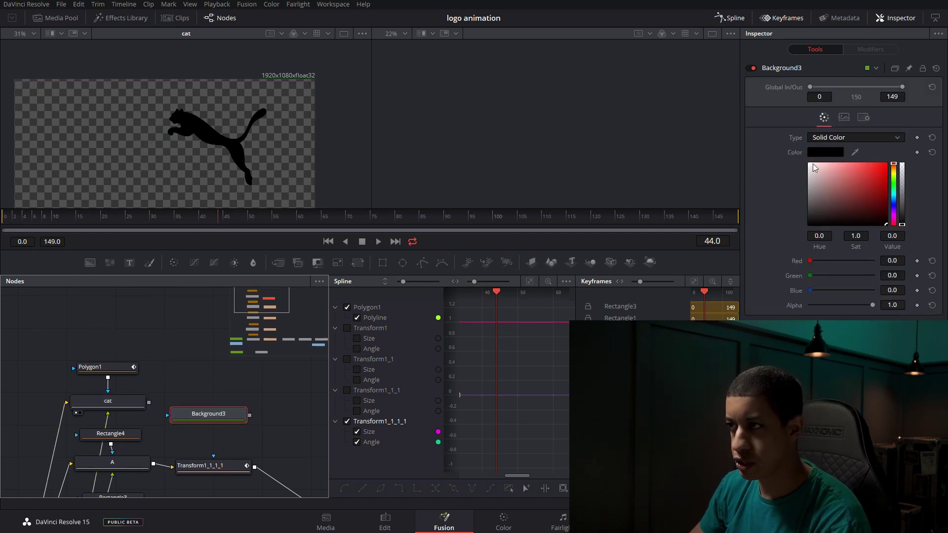
left_click(898, 164)
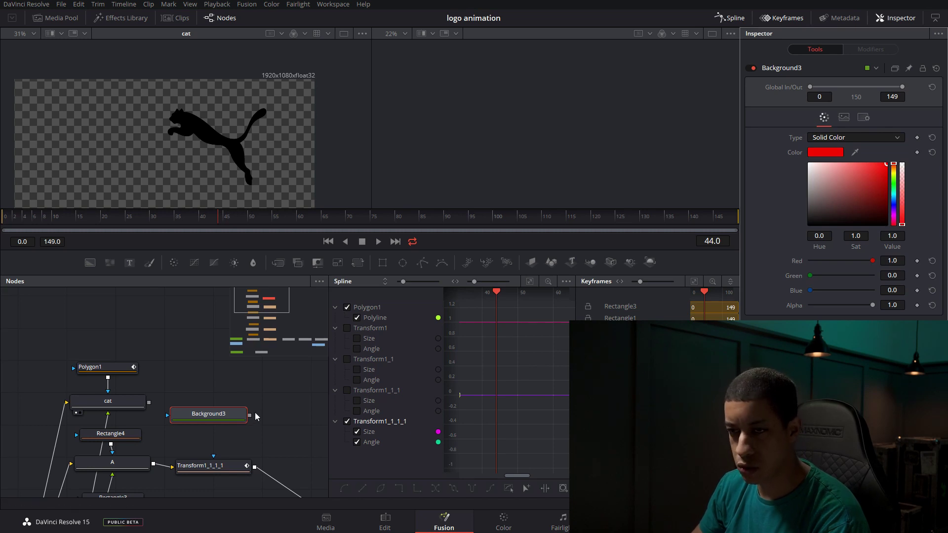
scroll(196, 417, "right", 2)
left_click_drag(197, 418, 532, 101)
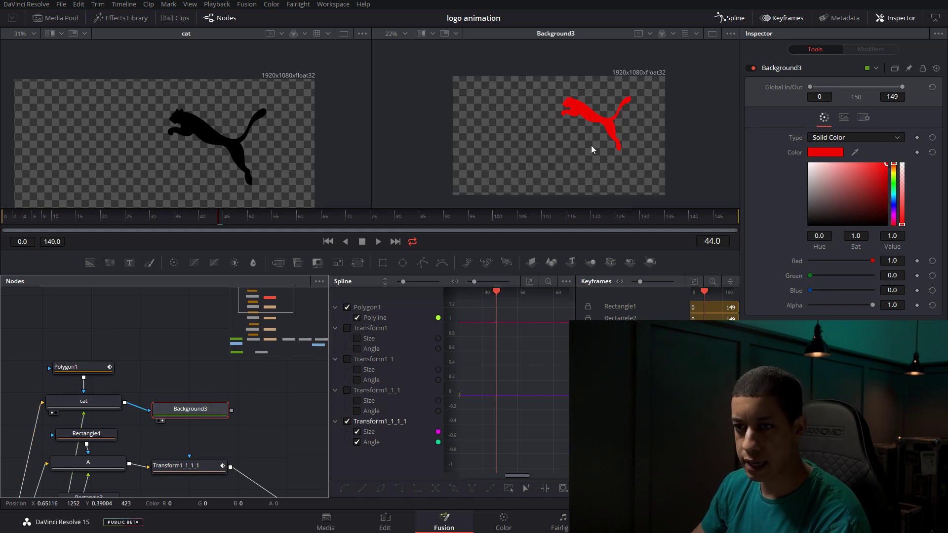
left_click_drag(191, 409, 185, 390)
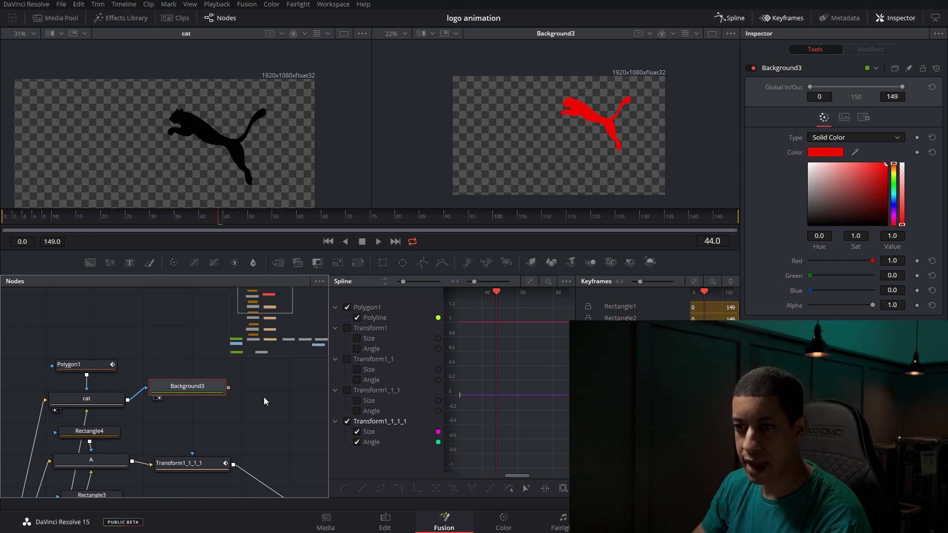
Step: Add a new Merge node, wire a lower node into it, and view Merge2 in the right viewer
left_click_drag(265, 401, 242, 399)
left_click_drag(338, 261, 269, 395)
scroll(230, 429, "down", 2)
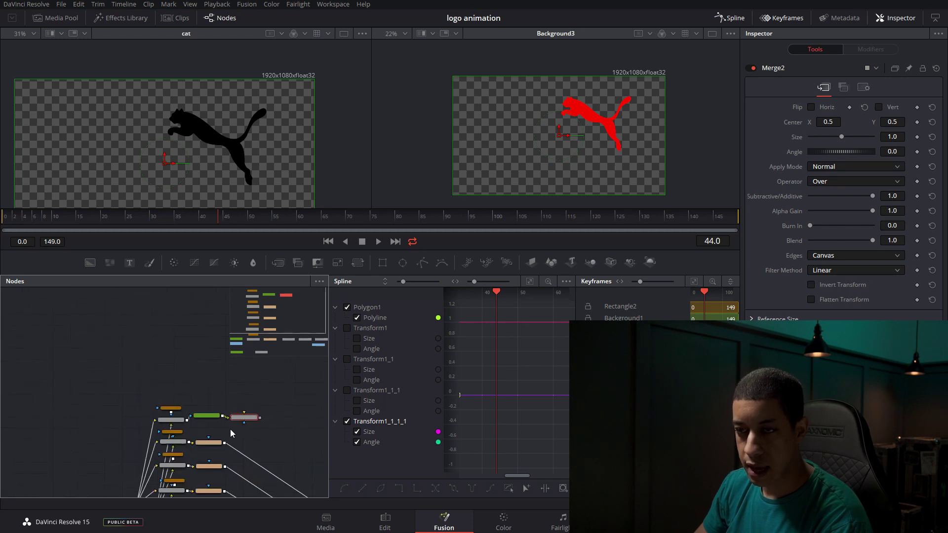
scroll(280, 435, "down", 2)
scroll(293, 385, "down", 1)
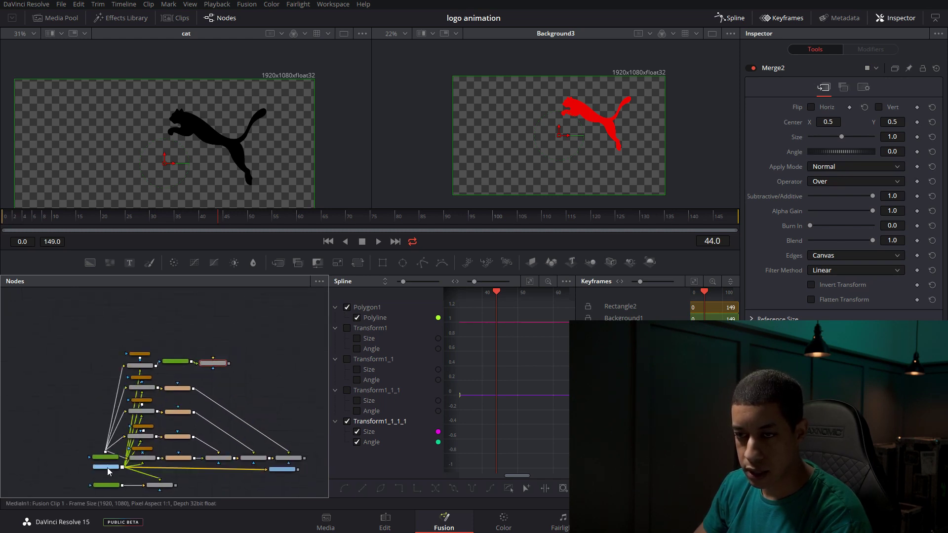
left_click_drag(106, 451, 212, 365)
key("2")
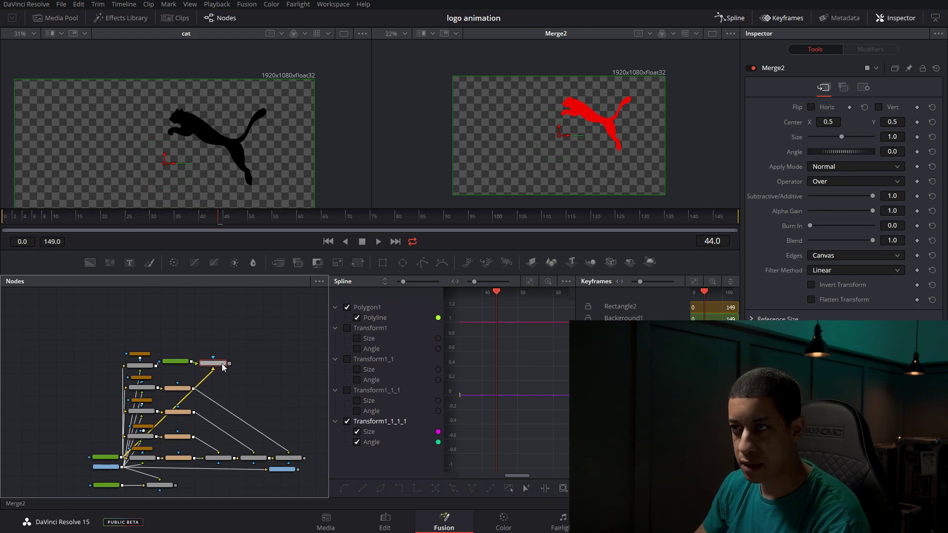
Step: Line up Background3 with Merge2 and add a Rectangle5 mask node near Merge2
scroll(214, 370, "up", 4)
left_click_drag(179, 375, 174, 372)
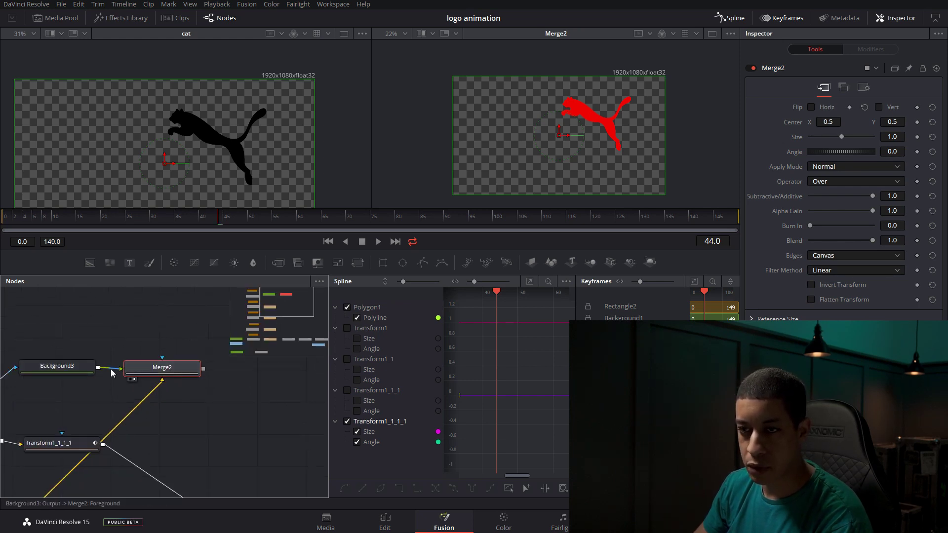
left_click_drag(67, 366, 67, 369)
left_click(67, 367)
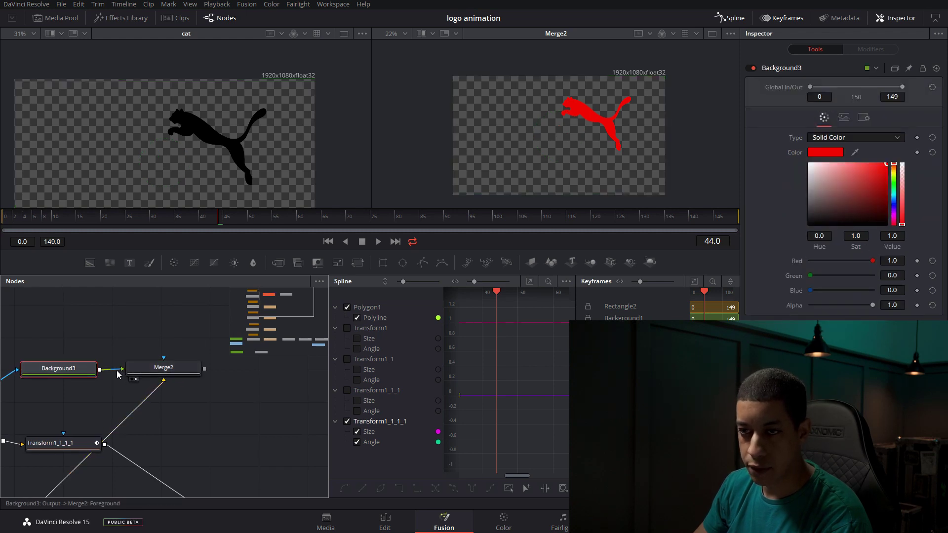
left_click_drag(154, 370, 153, 370)
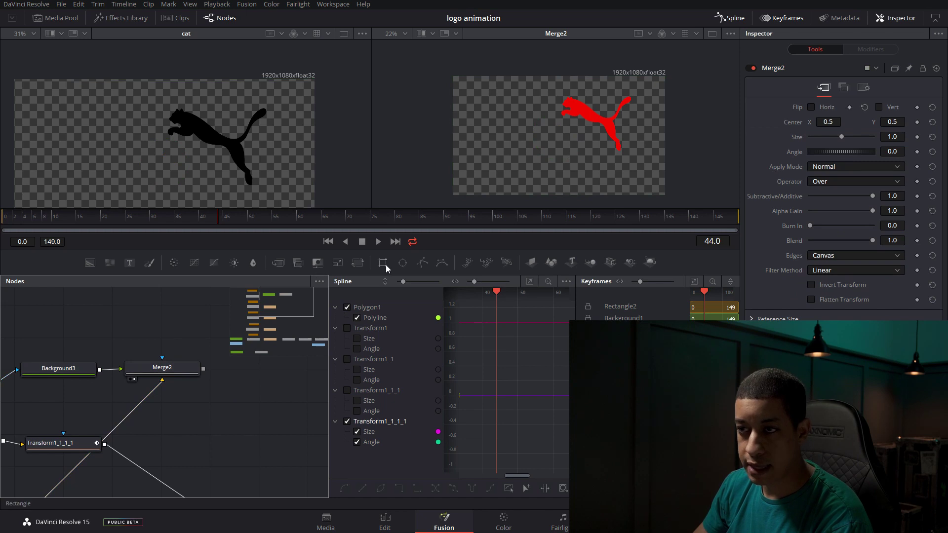
mouse_move(161, 335)
left_mouse_down()
mouse_move(152, 332)
mouse_move(185, 348)
mouse_move(162, 372)
mouse_move(156, 334)
left_mouse_up()
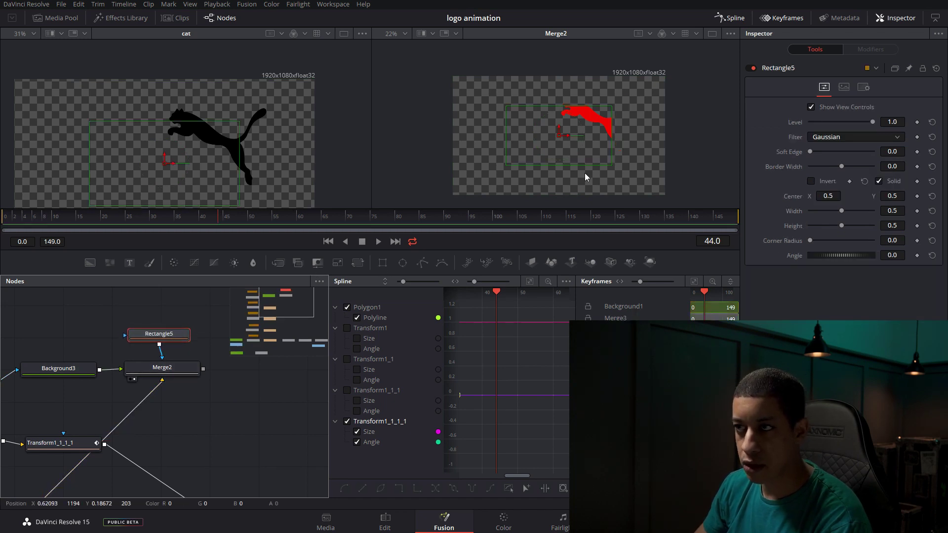
Step: Size the Rectangle5 mask to width 0.63 and height 0.858, soften its edges, and shift it left
left_click_drag(560, 134, 595, 125)
left_click_drag(841, 211, 864, 226)
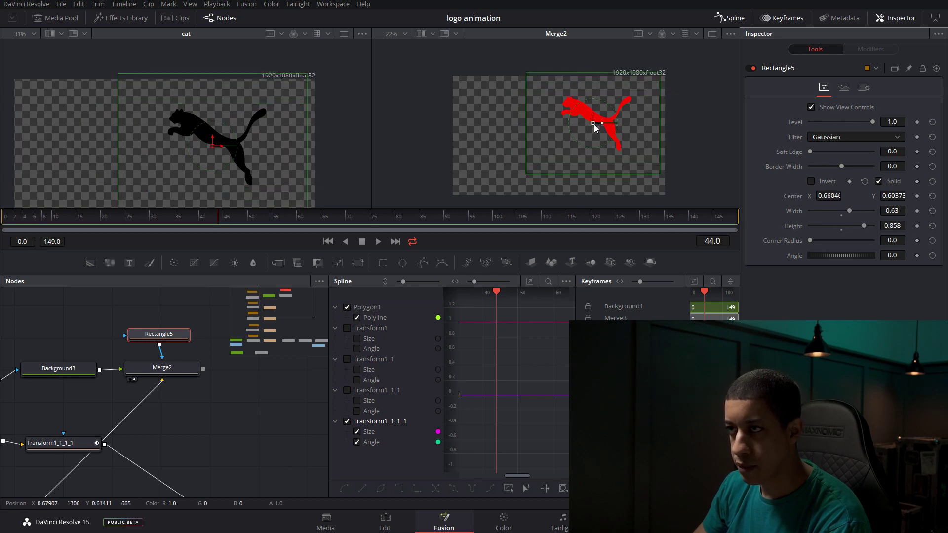
left_click_drag(588, 125, 529, 128)
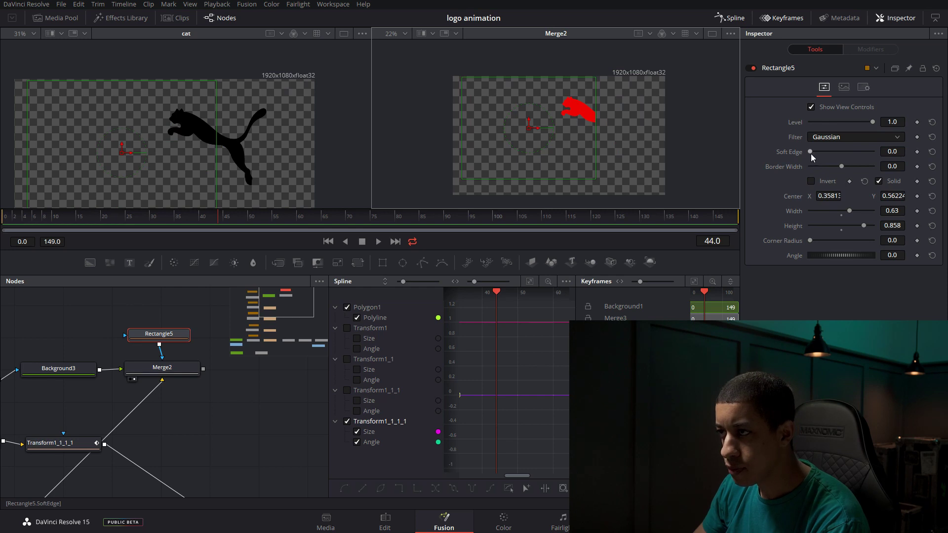
mouse_move(811, 154)
left_mouse_down()
mouse_move(836, 156)
mouse_move(828, 156)
left_mouse_up()
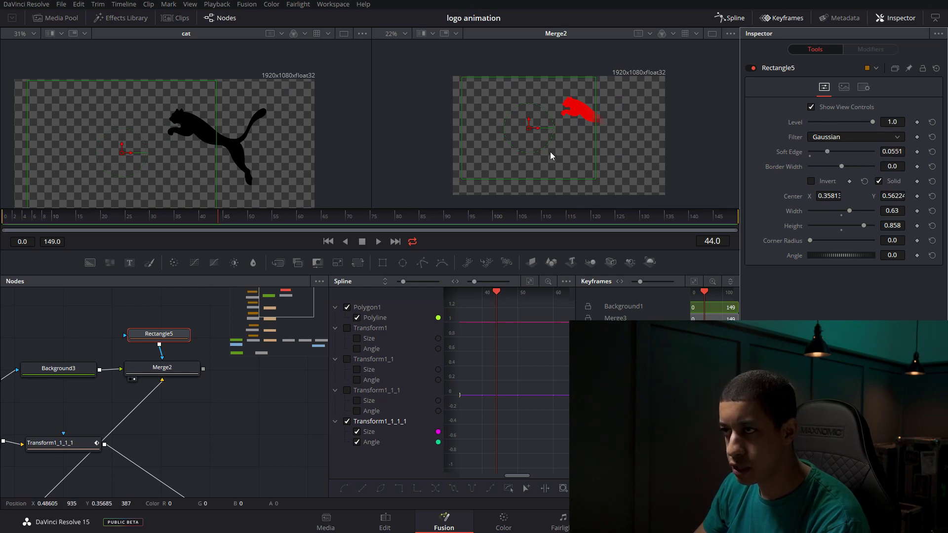
left_click_drag(531, 128, 478, 129)
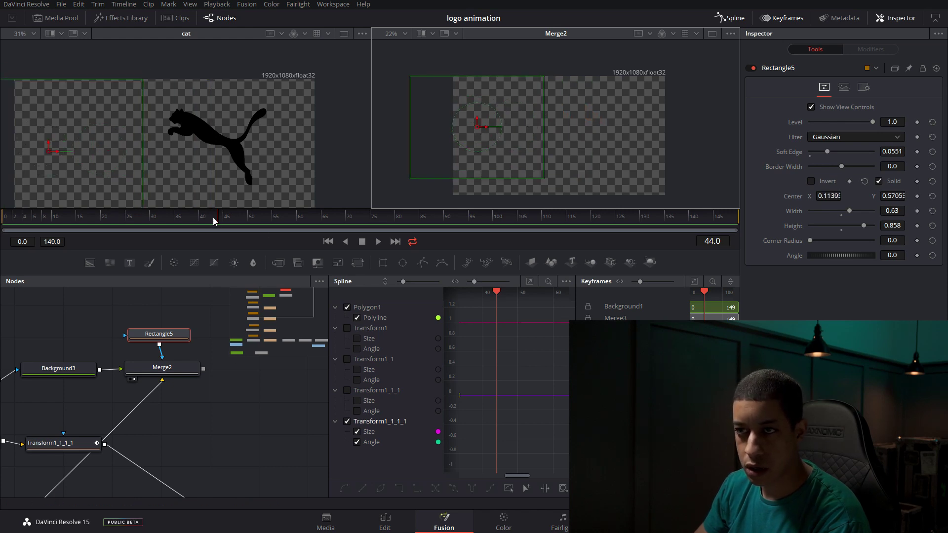
Step: Keyframe Rectangle5's centre at frame 25, then slide it right at frame 30 to reveal the puma
left_click_drag(213, 221, 132, 217)
scroll(543, 148, "down", 2)
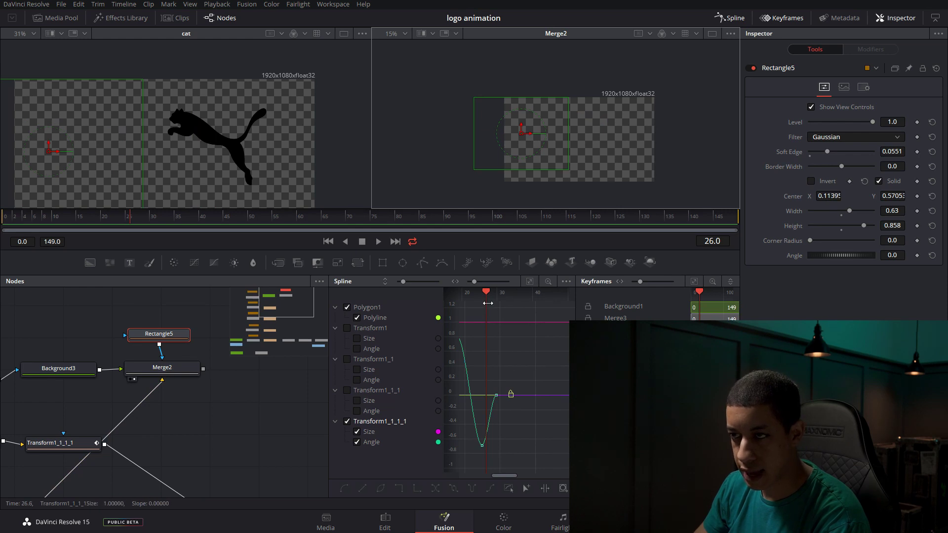
mouse_move(487, 293)
left_mouse_down()
mouse_move(496, 294)
mouse_move(482, 299)
left_mouse_up()
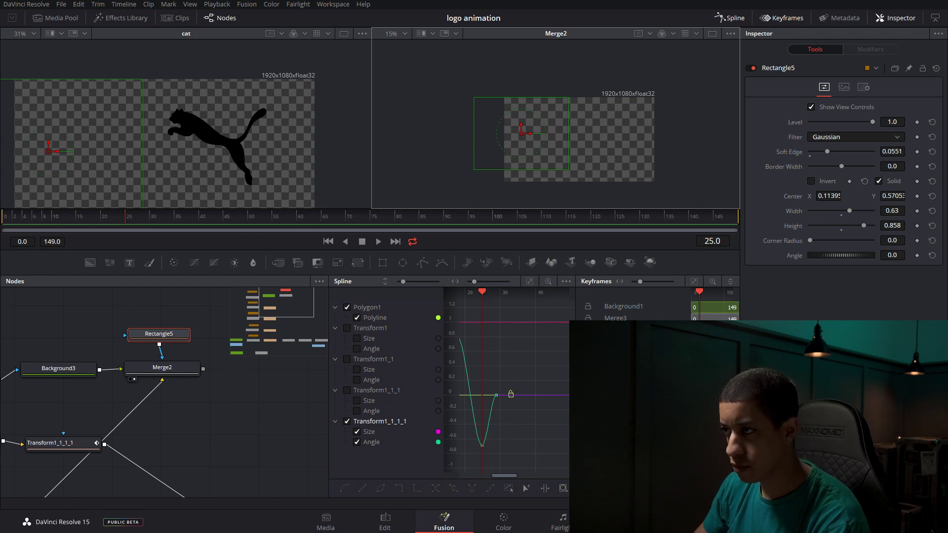
left_click(917, 197)
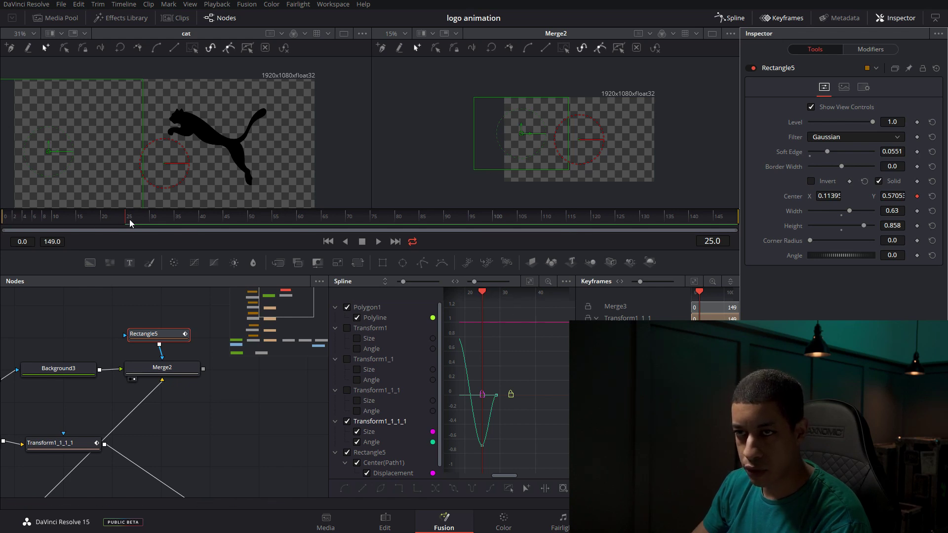
left_click(153, 221)
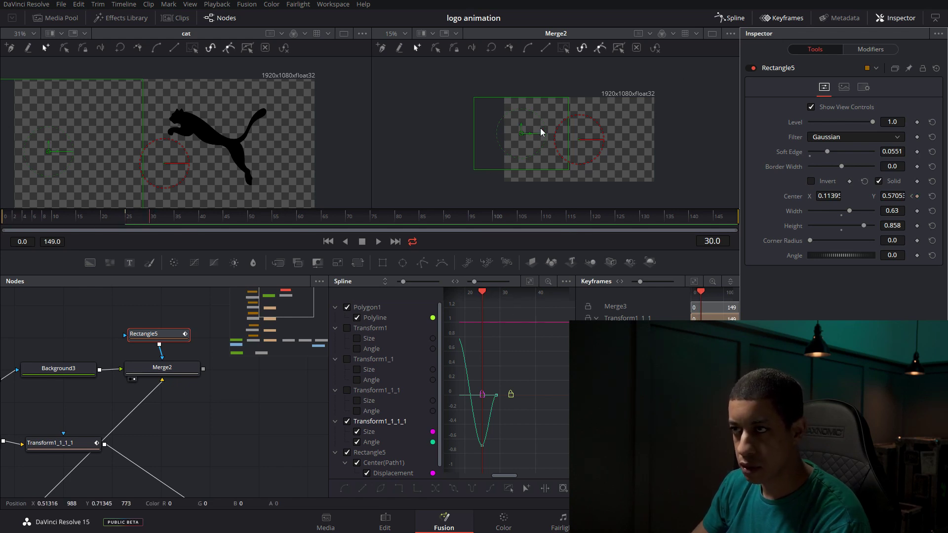
left_click_drag(544, 133, 630, 140)
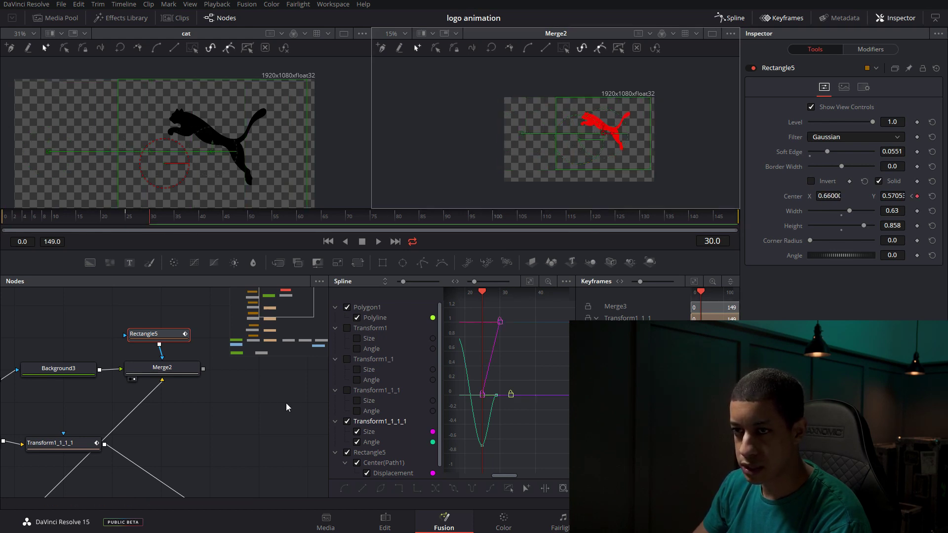
left_click_drag(156, 337, 156, 363)
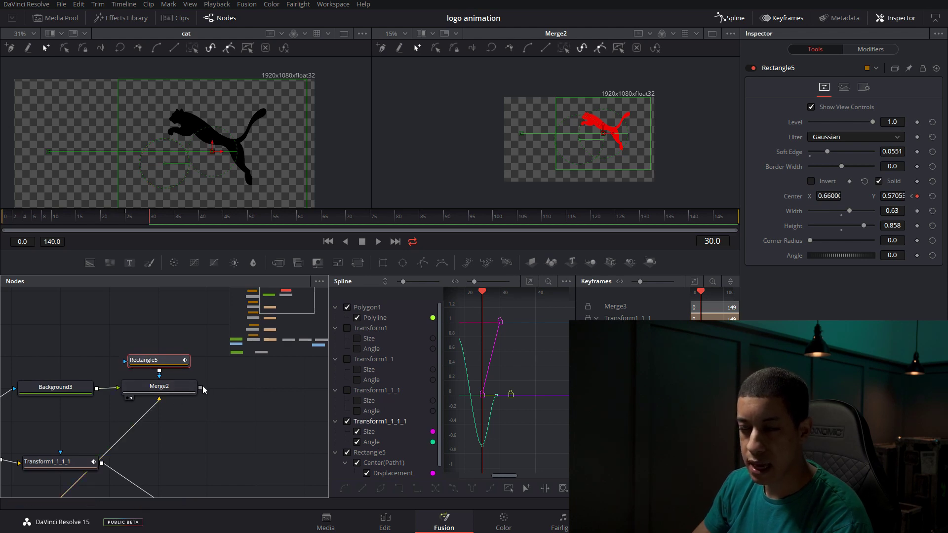
left_click_drag(240, 390, 238, 406)
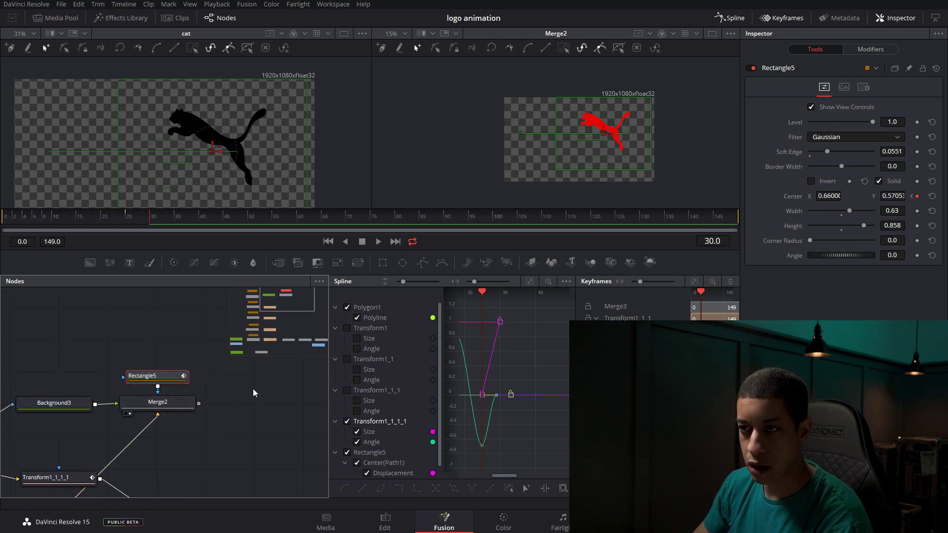
Step: Add a Background4 node masked by the cat shape, view it, and try a fill colour
left_click(50, 352)
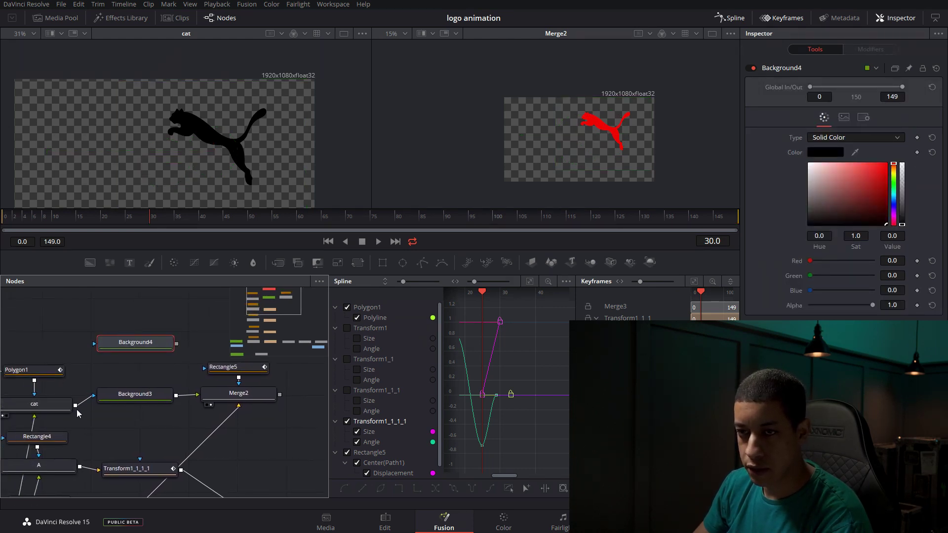
left_click_drag(80, 404, 137, 344)
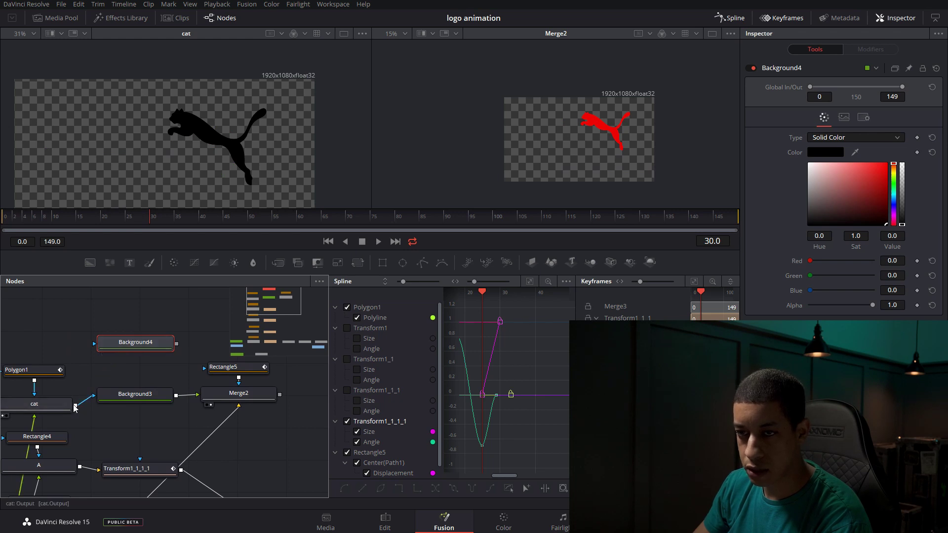
left_click_drag(76, 405, 102, 346)
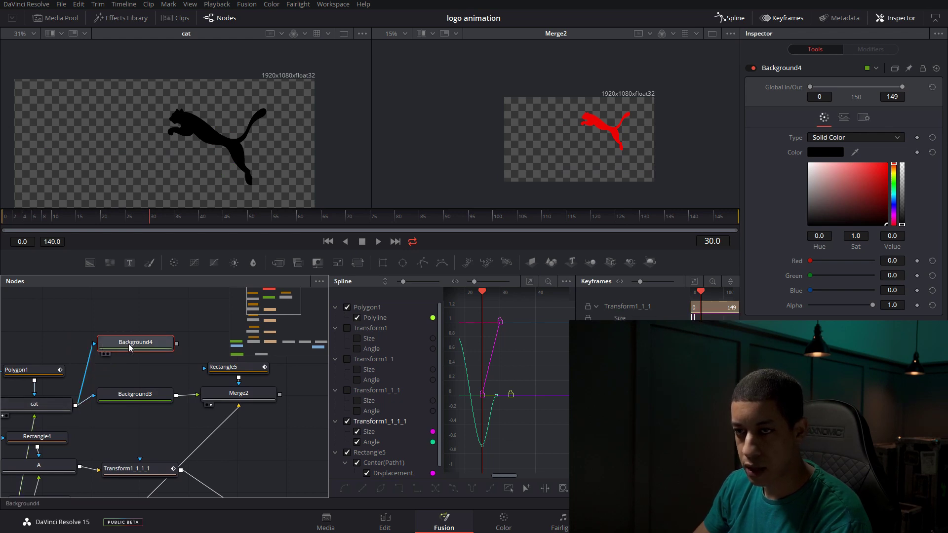
key("2")
left_click_drag(183, 321, 177, 297)
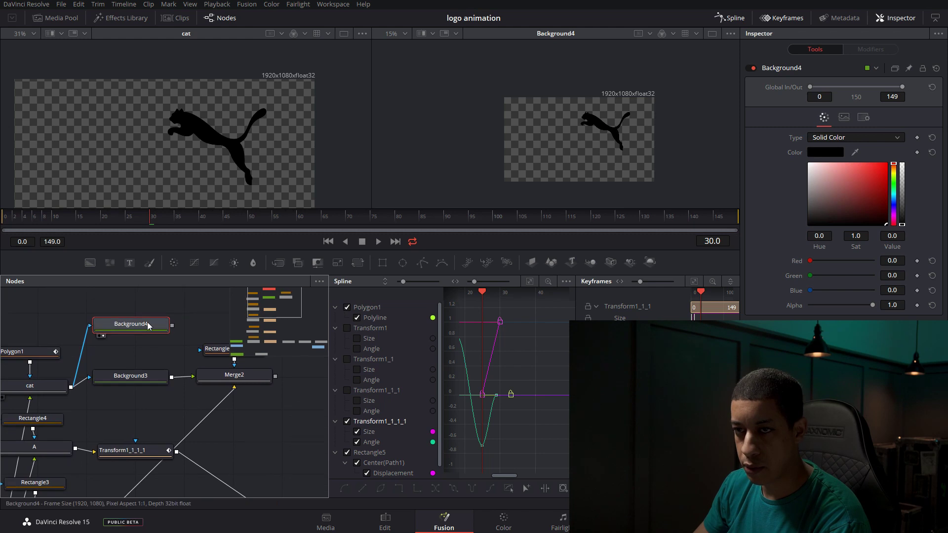
left_click_drag(162, 335, 143, 345)
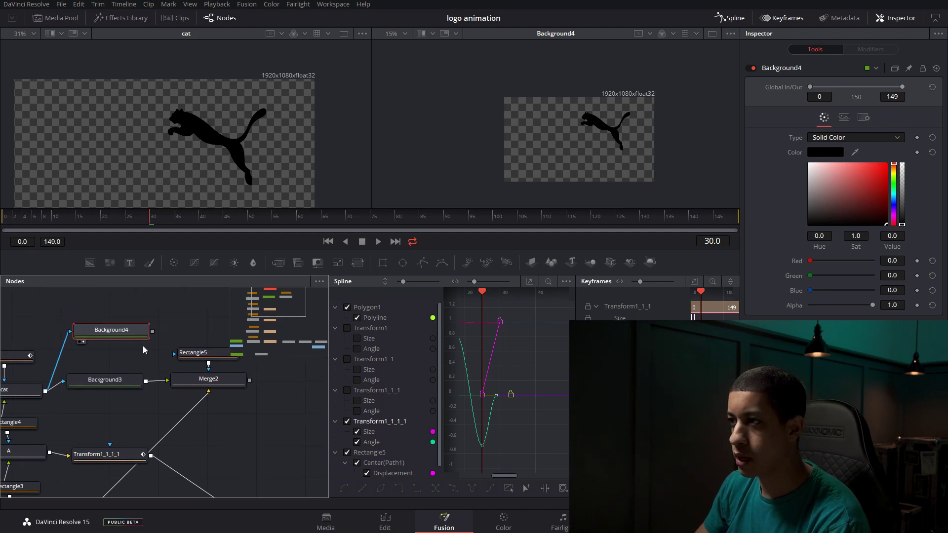
left_click_drag(824, 176, 790, 235)
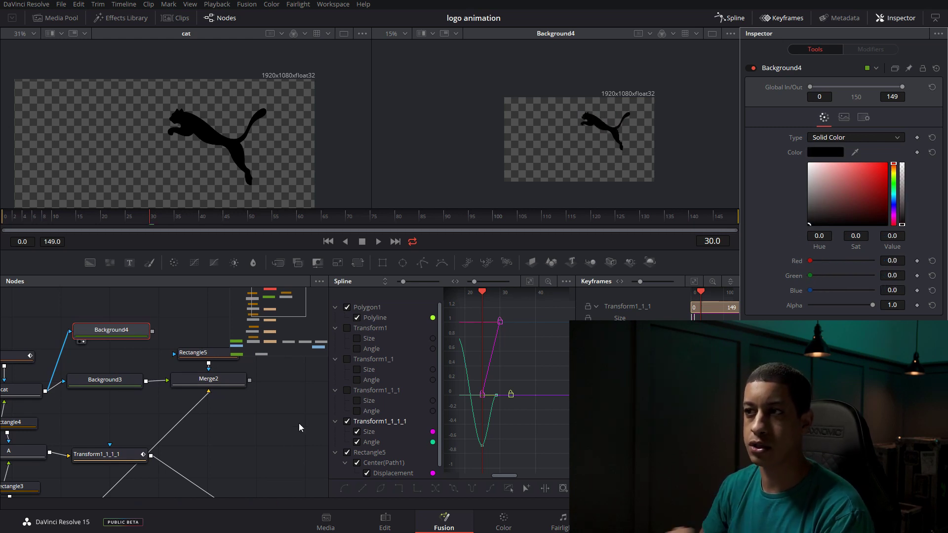
Step: Rearrange the node graph and scrub to frame 39 to preview the Rectangle5 reveal
left_click_drag(272, 417, 255, 426)
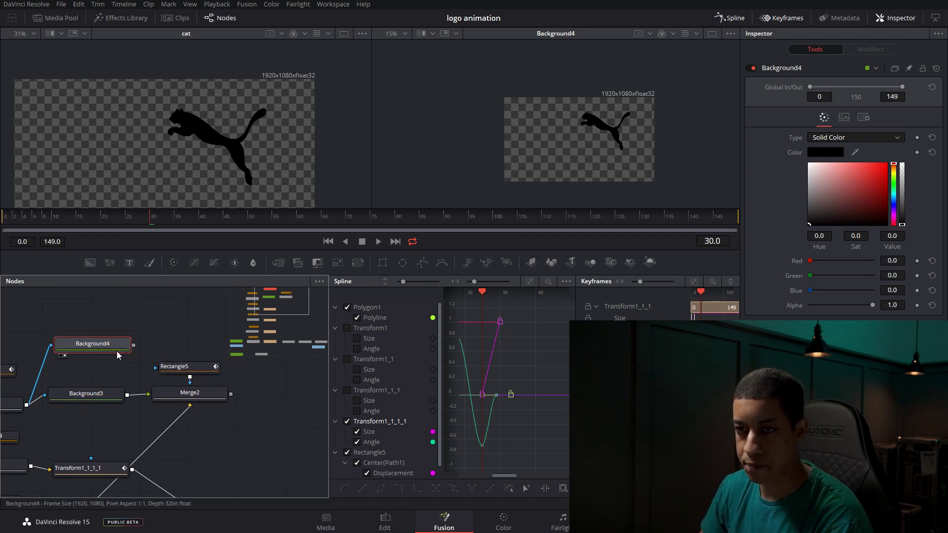
left_click_drag(282, 429, 252, 429)
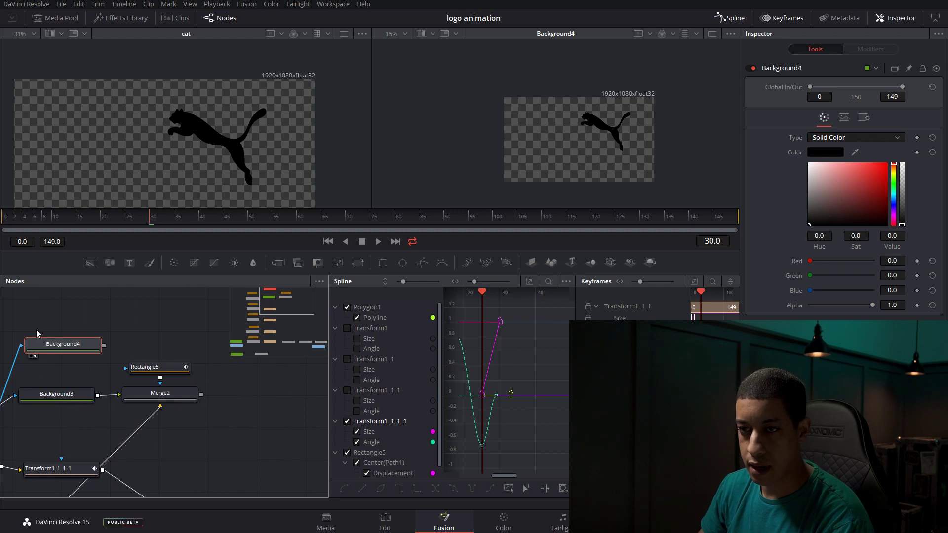
left_click_drag(90, 353, 73, 347)
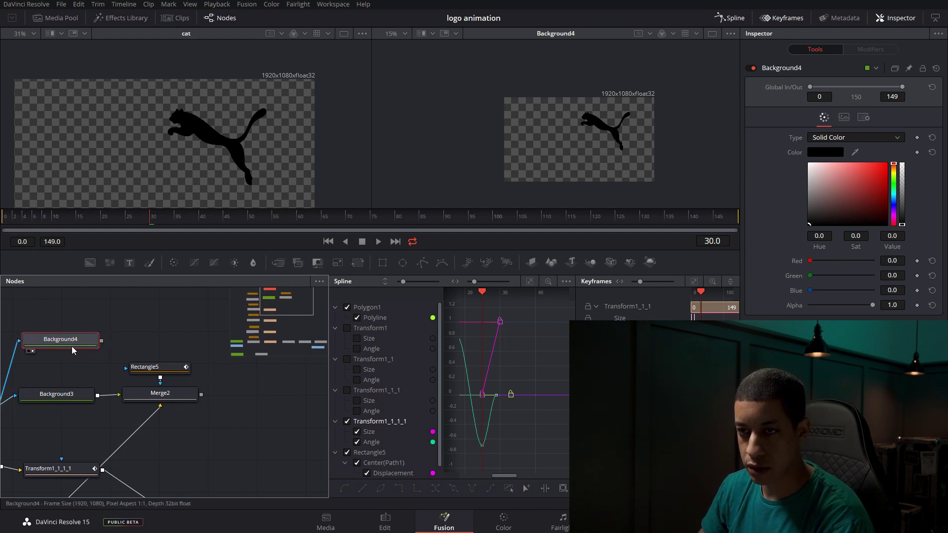
left_click_drag(222, 413, 467, 187)
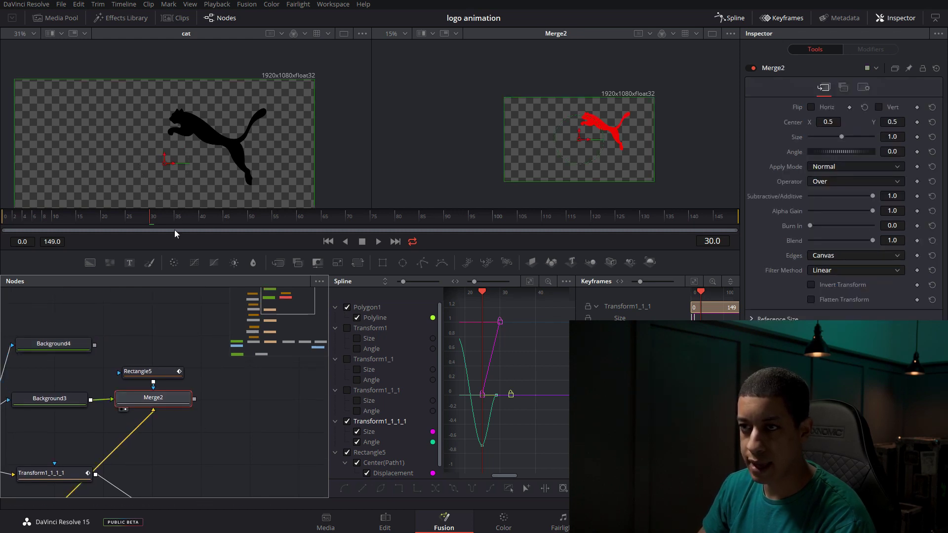
left_click_drag(114, 220, 194, 227)
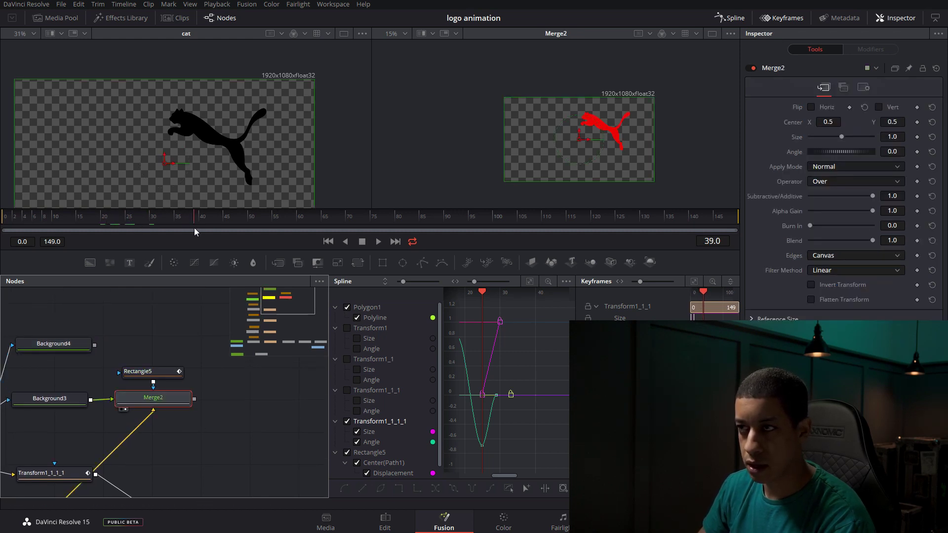
left_click(154, 373)
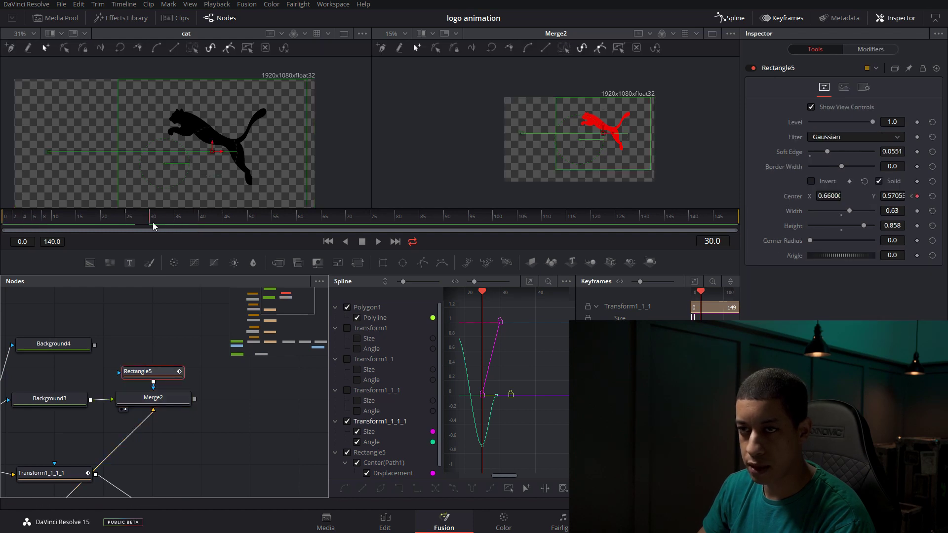
left_click_drag(259, 393, 246, 398)
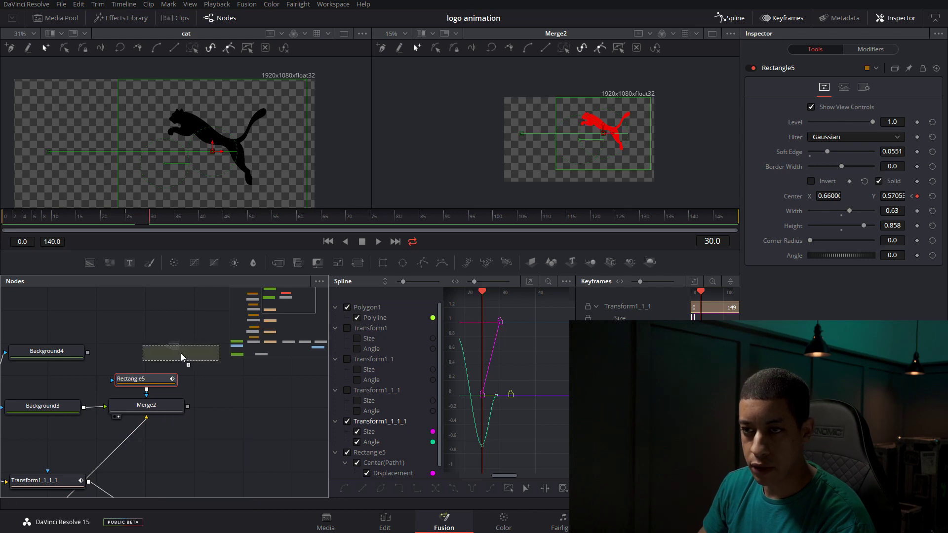
Step: Create Merge6 with Merge2 as background and Background4 as foreground, then add a Rectangle6 mask
left_click_drag(180, 353, 197, 355)
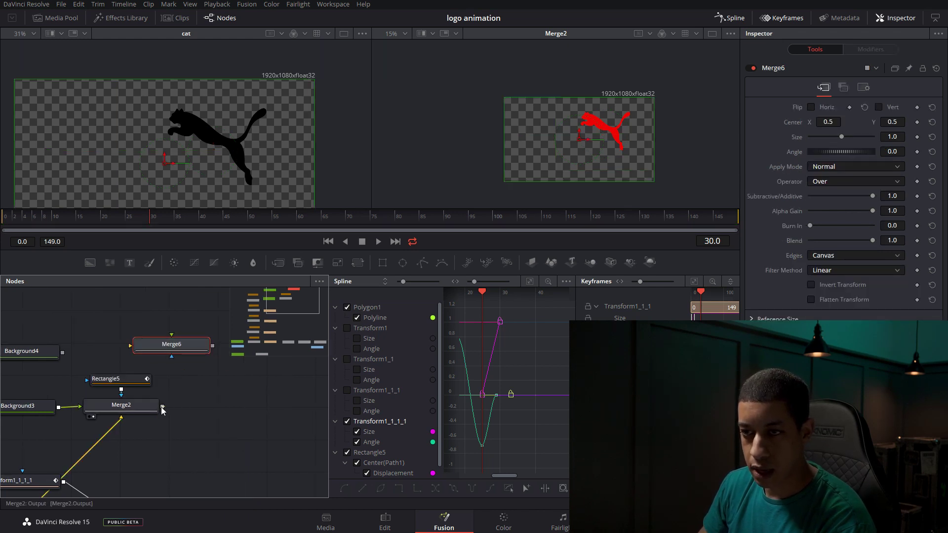
left_click_drag(162, 407, 178, 359)
left_click_drag(64, 353, 179, 345)
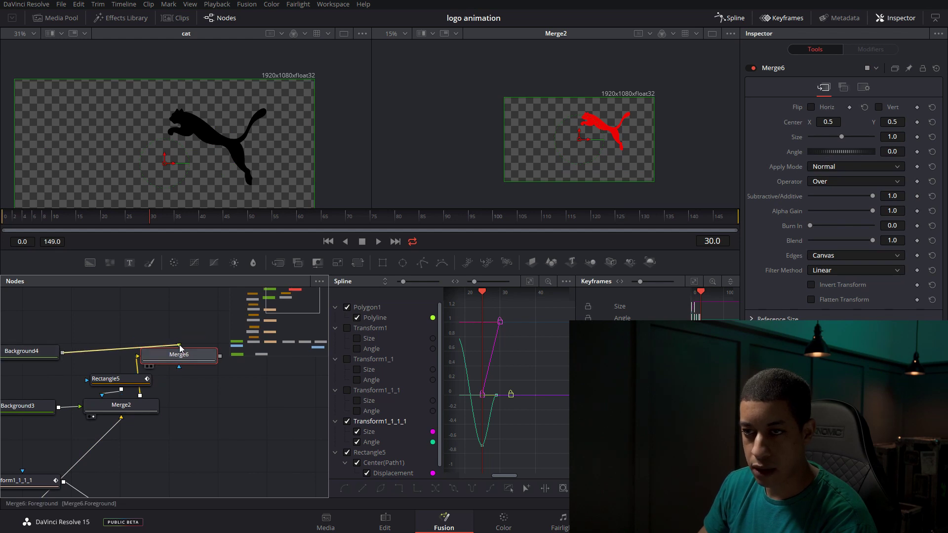
key("2")
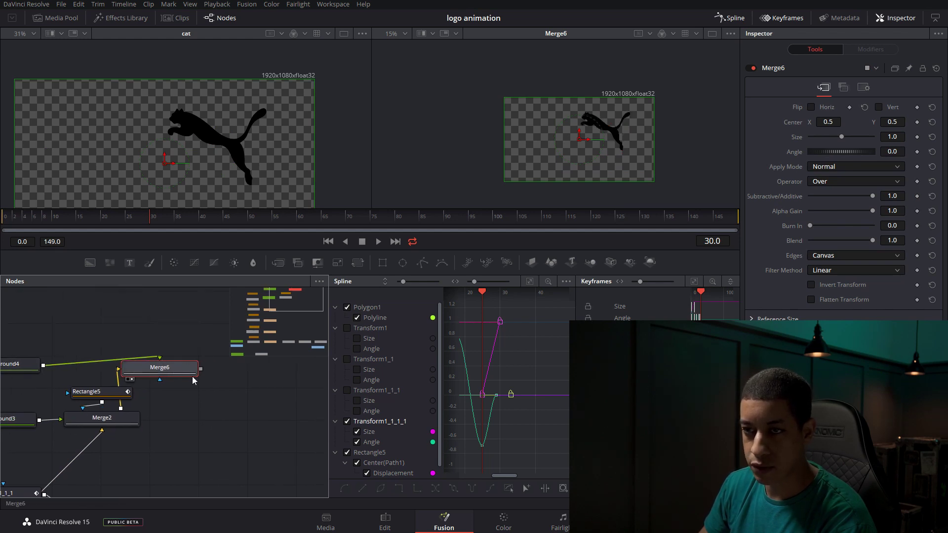
left_click_drag(174, 370, 209, 397)
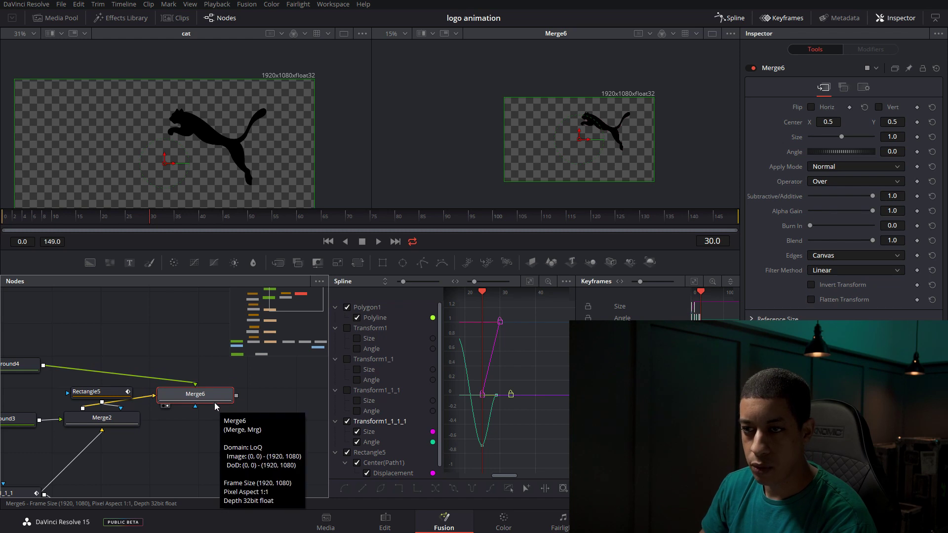
left_click_drag(383, 262, 191, 410)
Step: Connect Rectangle6 to Merge6, copy Rectangle5's 0.0551 soft edge, and size it to 0.669 by 0.835
left_click_drag(178, 341, 192, 341)
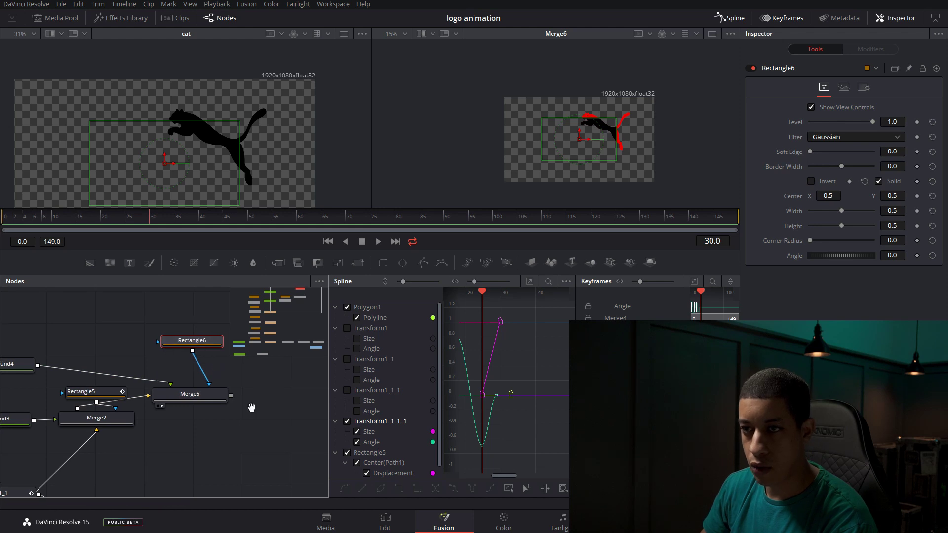
left_click_drag(252, 407, 247, 409)
left_click_drag(581, 140, 581, 132)
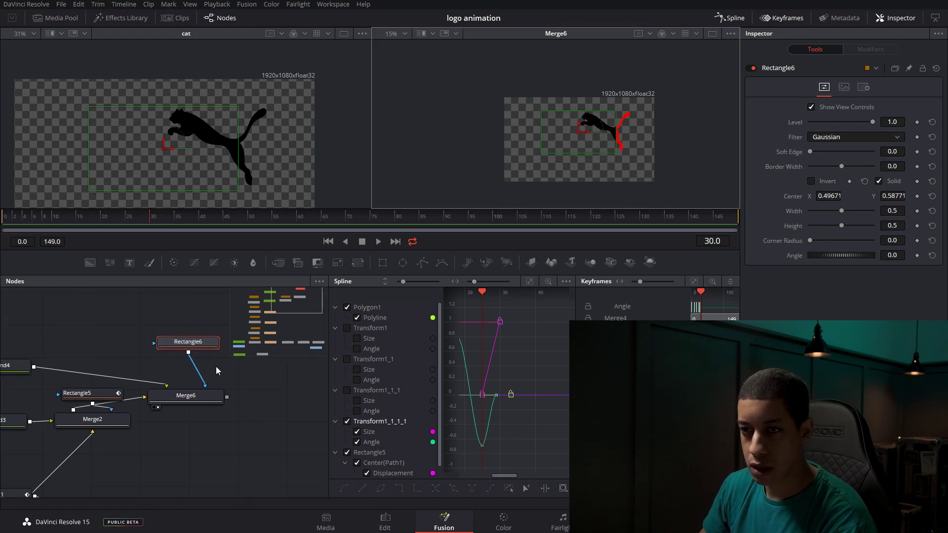
left_click(101, 394)
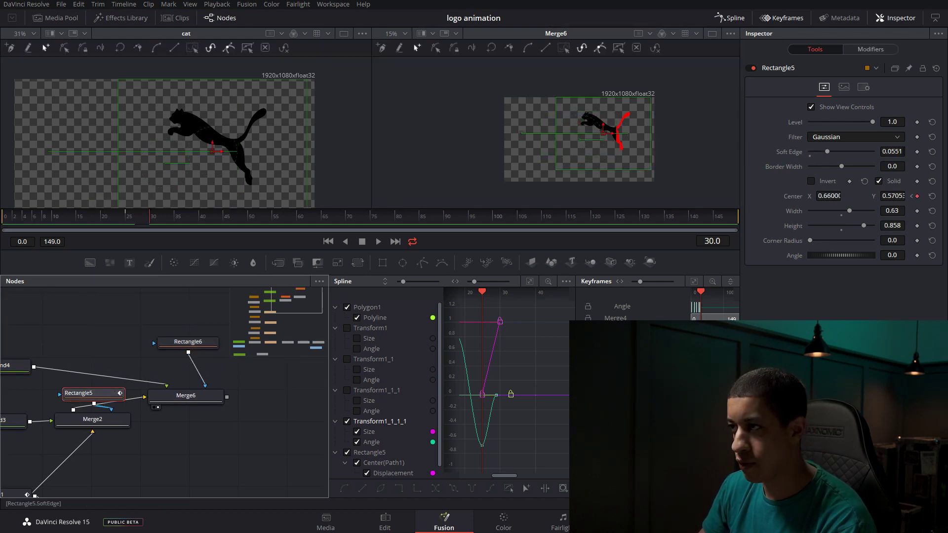
left_click(893, 152)
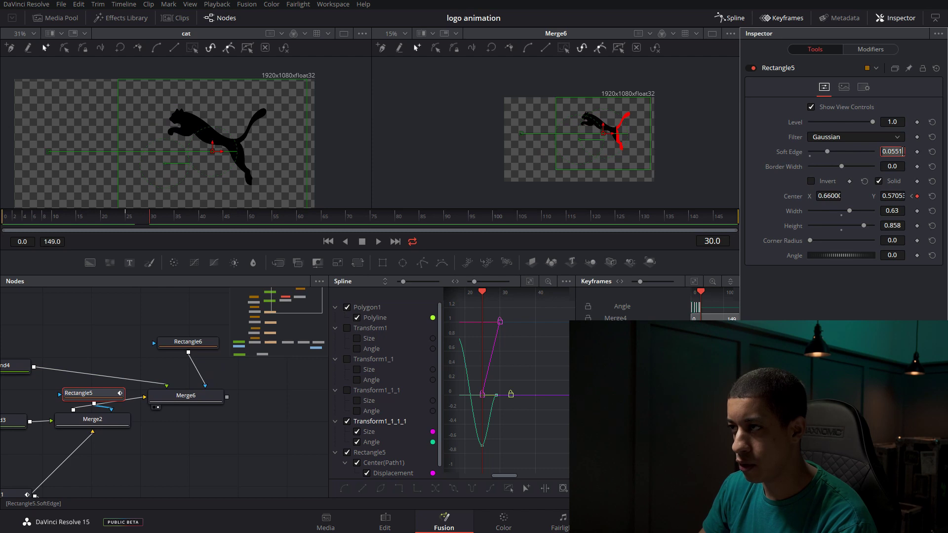
left_click(189, 342)
left_click(893, 152)
type("0.0551")
key("Tab")
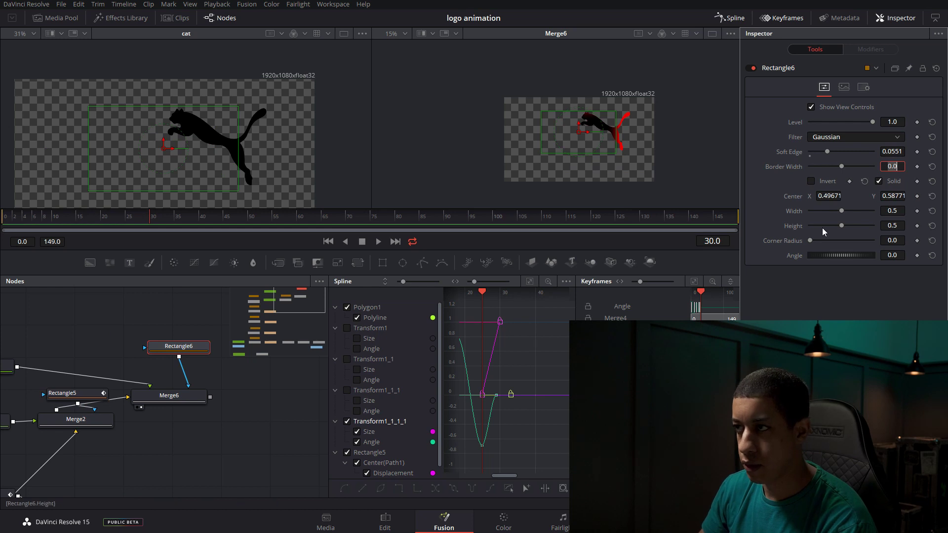
left_click_drag(843, 210, 864, 229)
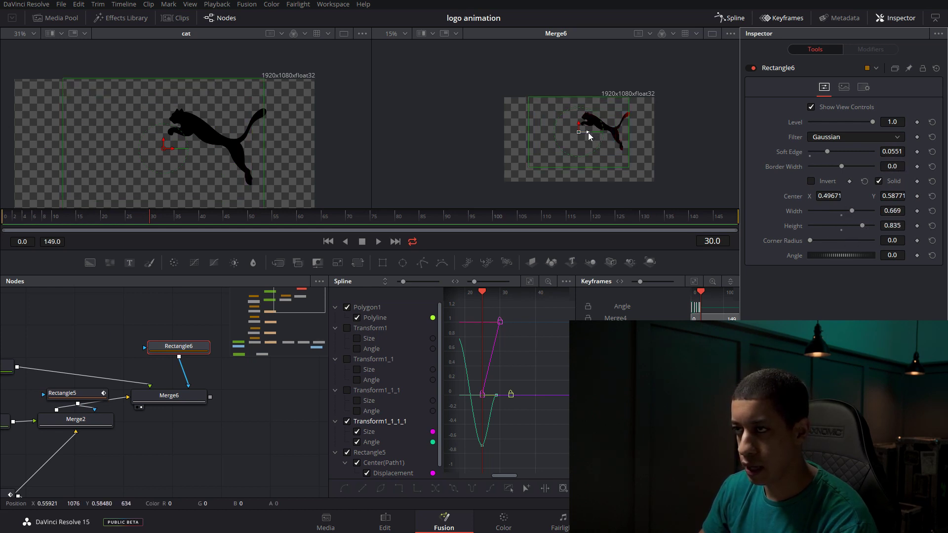
Step: Keyframe Rectangle6's centre from off-frame right (X 1.2532) onto the puma (X 0.6118) at frame 35
left_click_drag(588, 136, 698, 130)
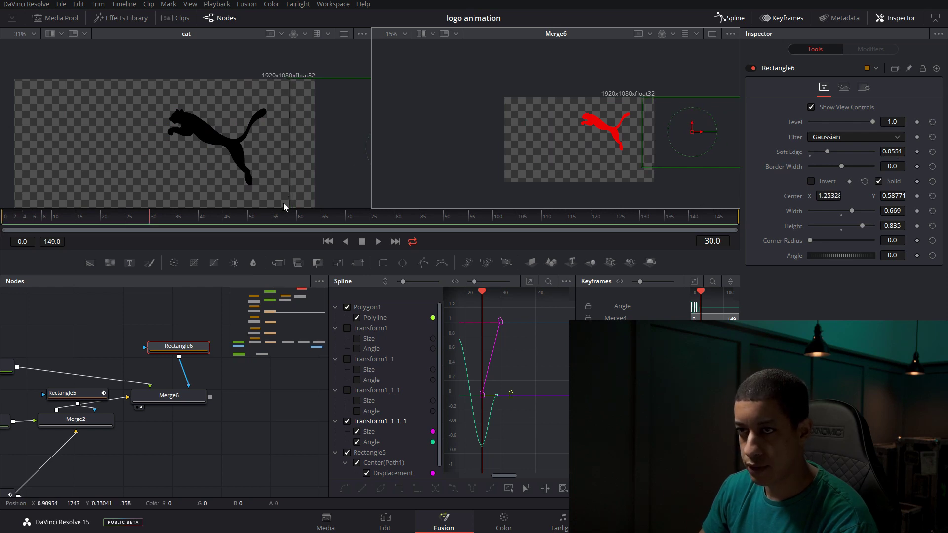
left_click(917, 196)
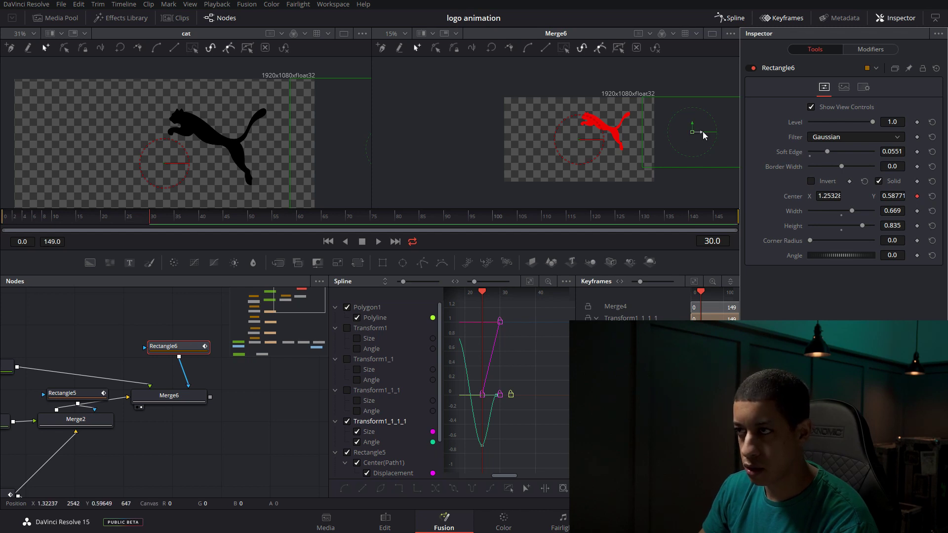
left_click(176, 219)
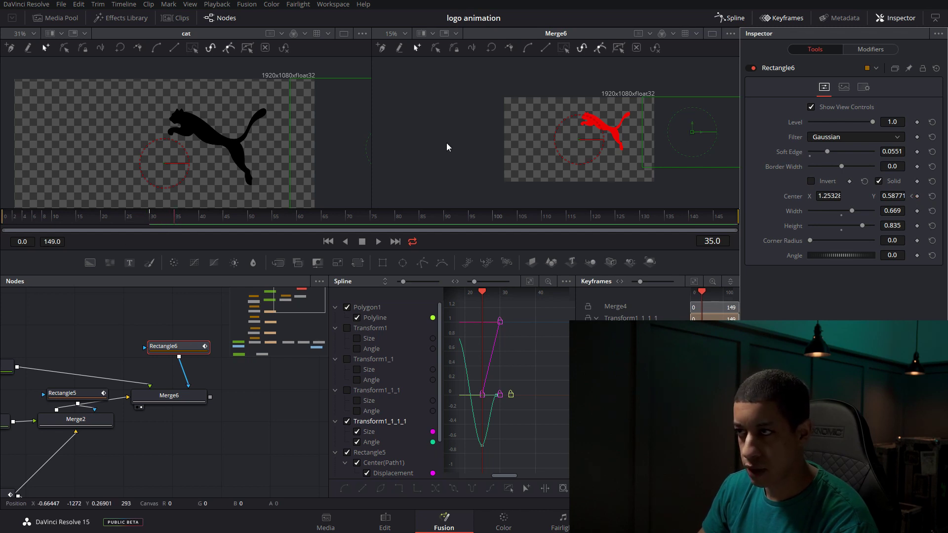
left_click_drag(701, 133, 605, 133)
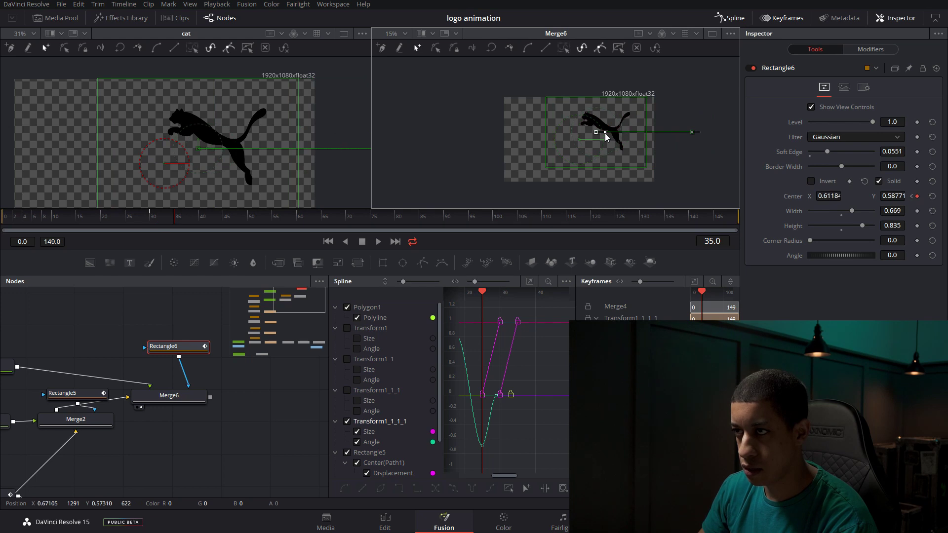
left_click_drag(162, 221, 4, 217)
Step: Show Merge5 in the second viewer and jump to frame 59 to see the PUMA text
left_click_drag(278, 422, 180, 370)
scroll(180, 370, "down", 5)
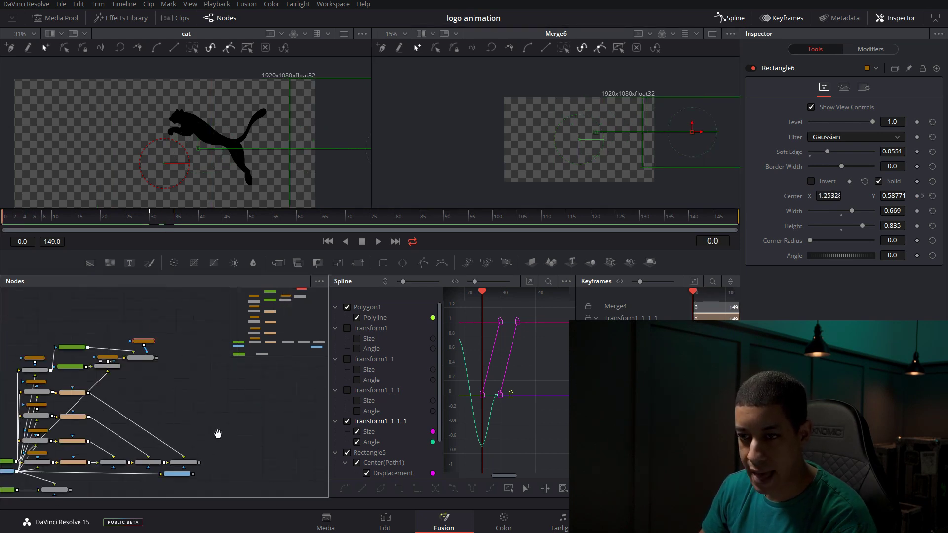
scroll(195, 420, "up", 5)
left_click(124, 465)
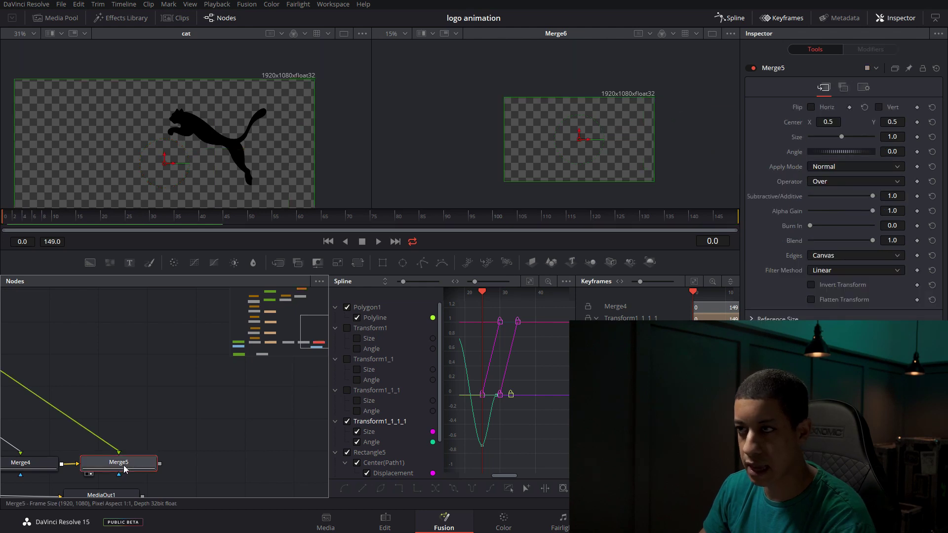
key("2")
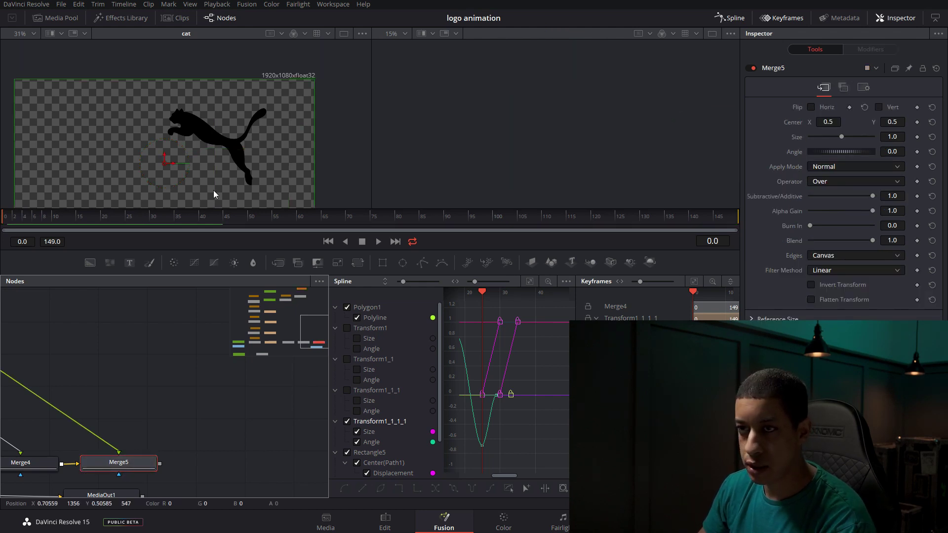
key("2")
left_click_drag(120, 414, 141, 399)
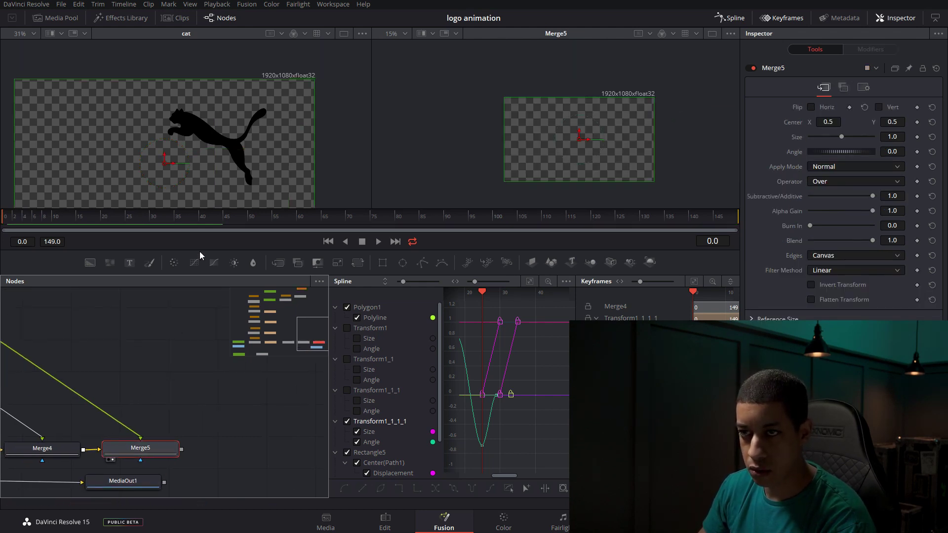
left_click(291, 219)
Step: Merge Merge6's cat over Merge5's PUMA text into a new Merge7 and view it
scroll(155, 373, "down", 5)
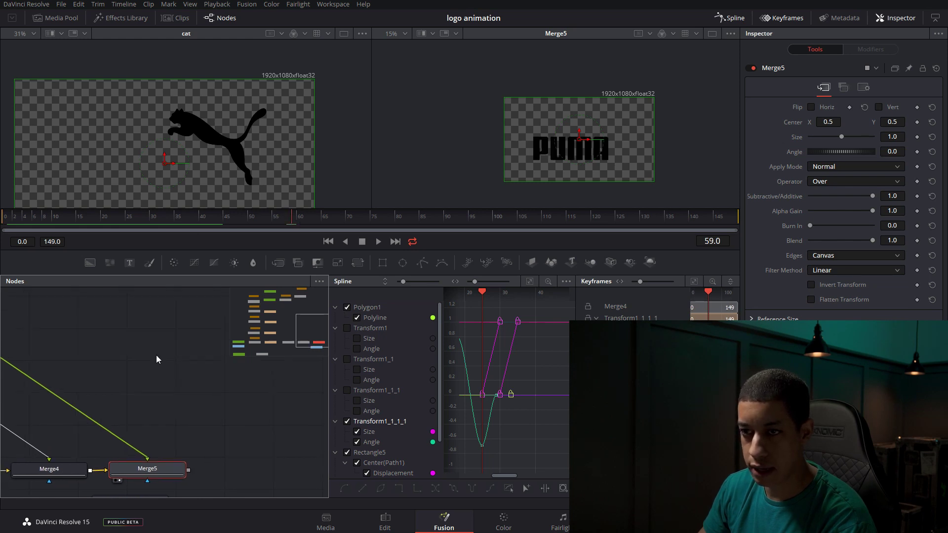
scroll(146, 368, "up", 1)
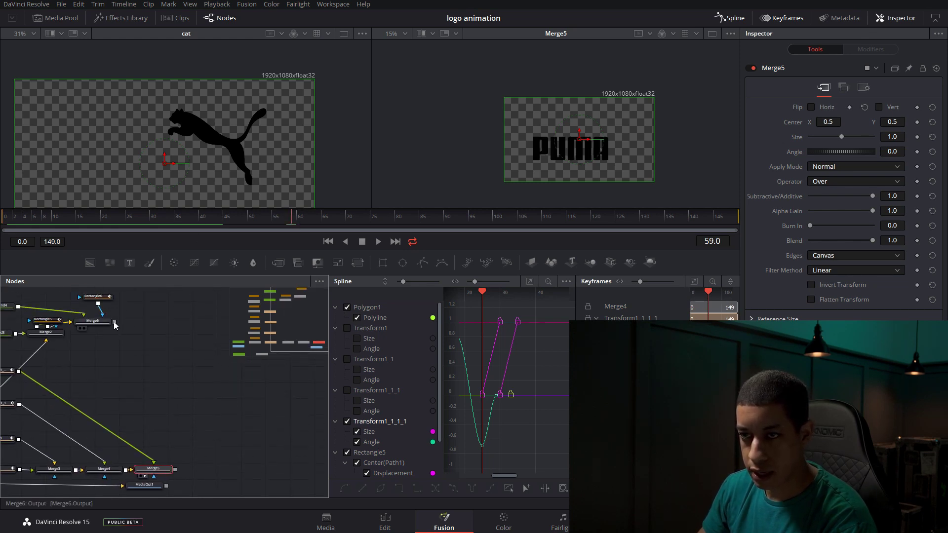
left_click_drag(114, 323, 175, 471)
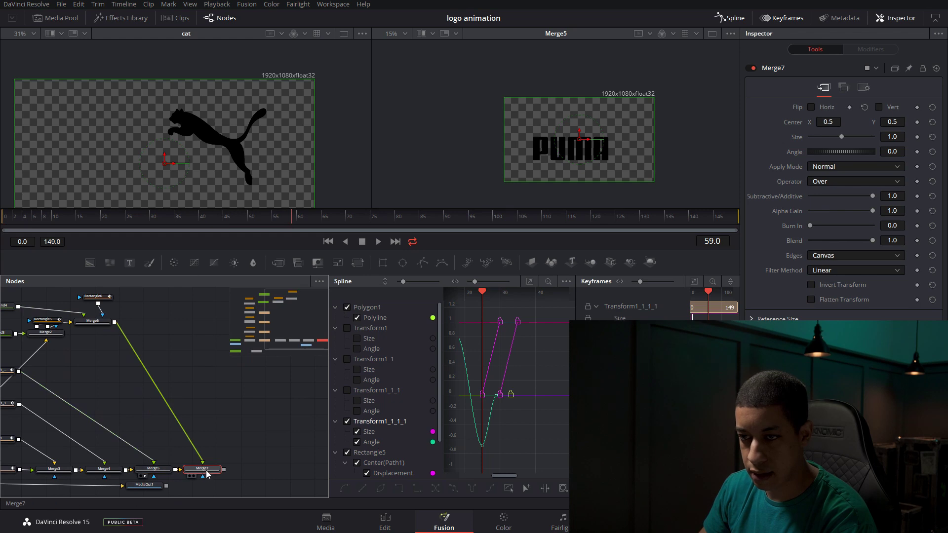
key("2")
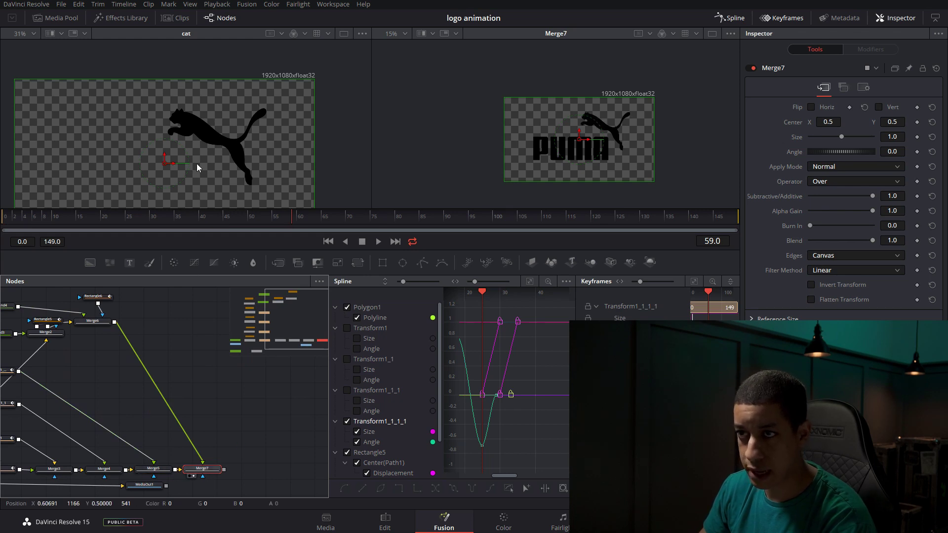
Step: Play the combined logo animation from the start, then stop playback
left_click(6, 217)
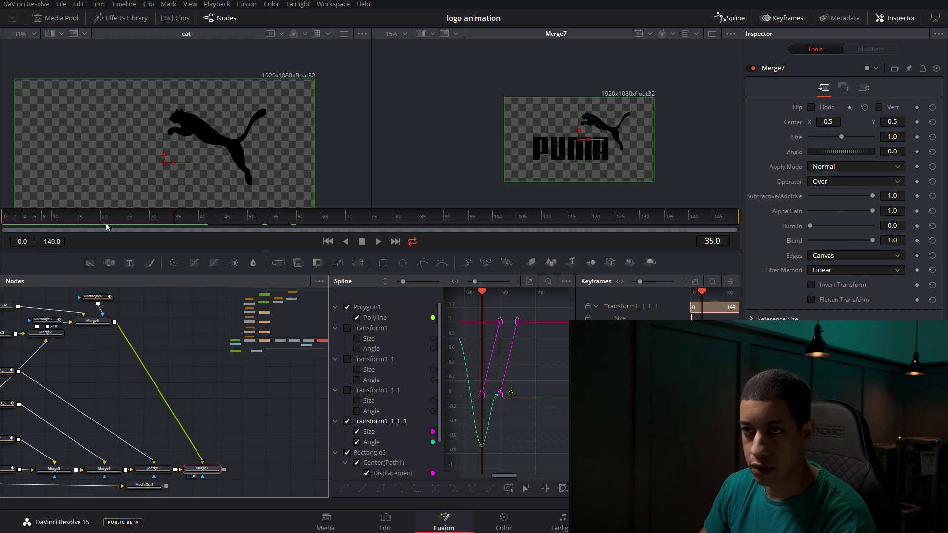
left_click(14, 229)
key("space")
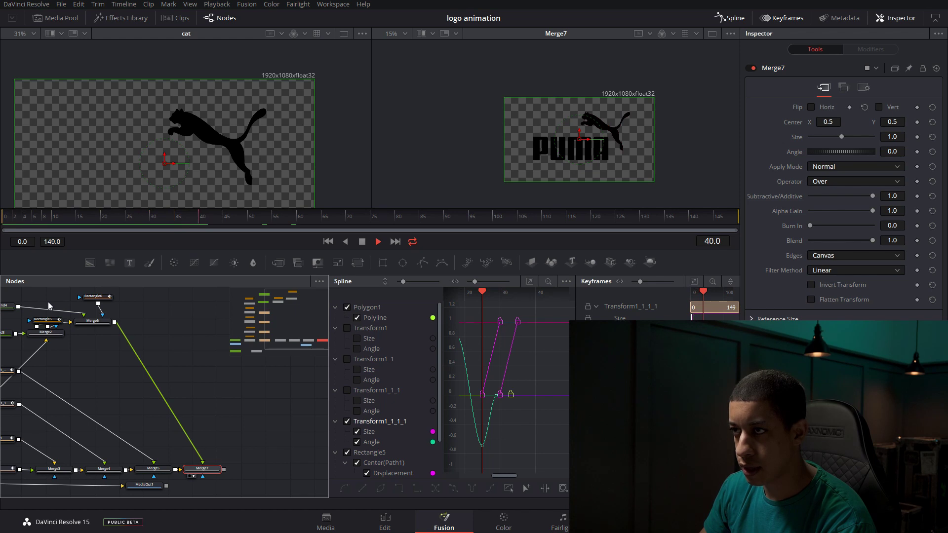
key("Home")
key("space")
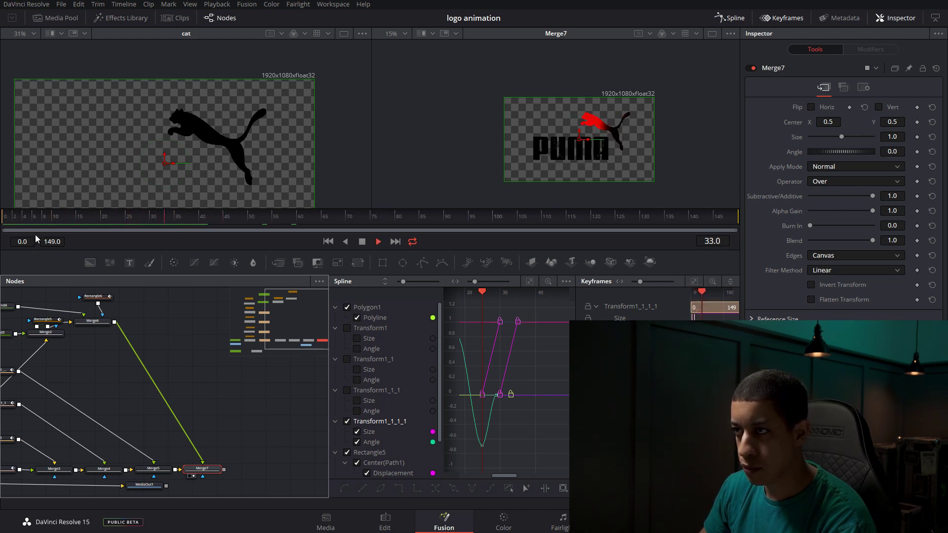
key("space")
Step: Add a Grid Warp node beside Merge6 from the Warp tools
scroll(149, 356, "up", 3)
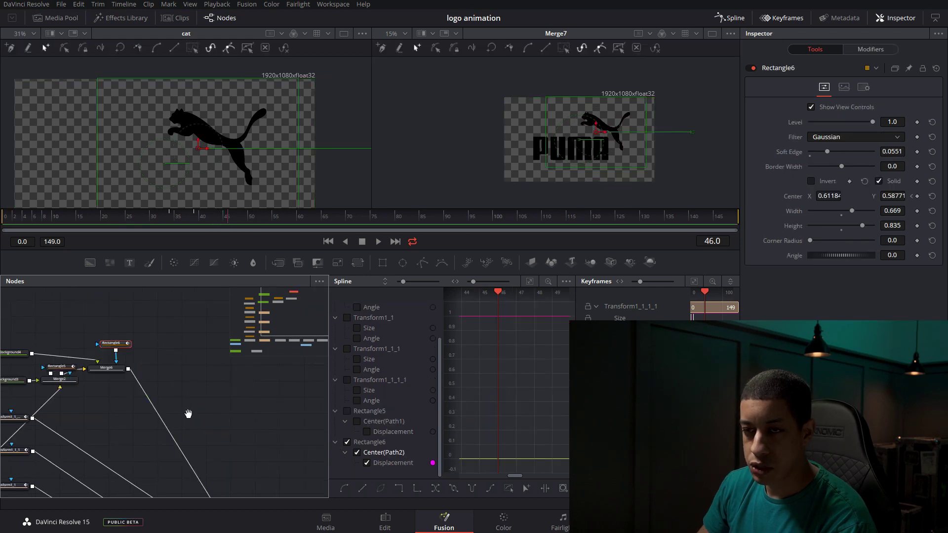
left_click(104, 359)
left_click_drag(181, 380, 179, 381)
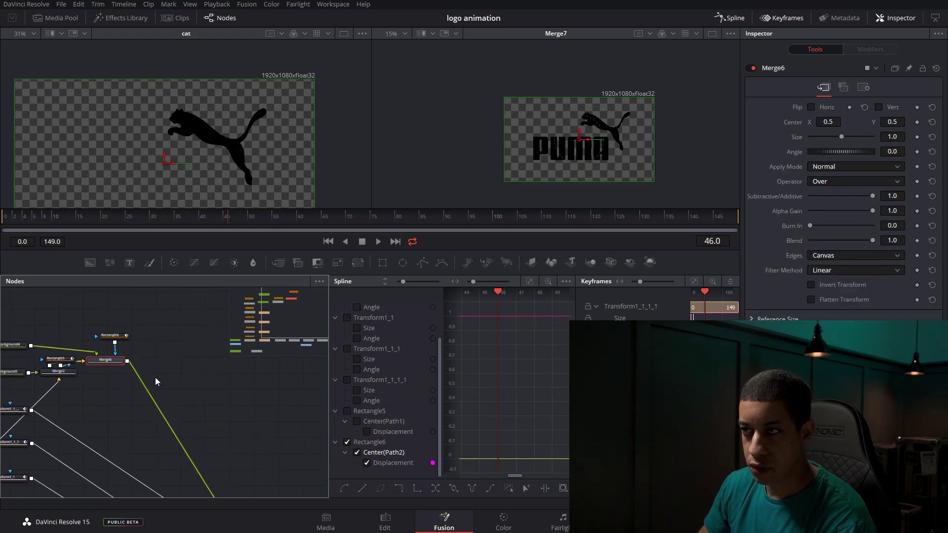
scroll(150, 369, "up", 5)
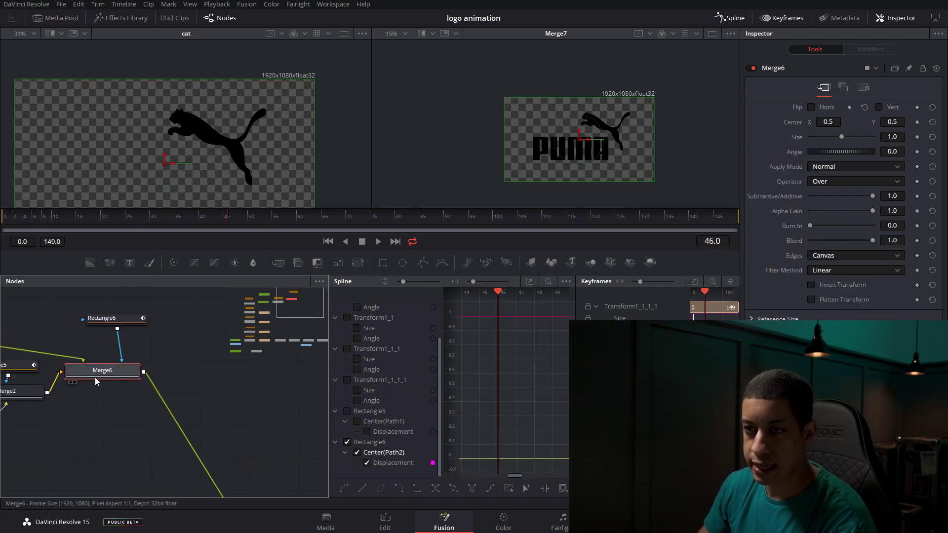
left_click_drag(95, 378, 94, 380)
left_click(206, 397)
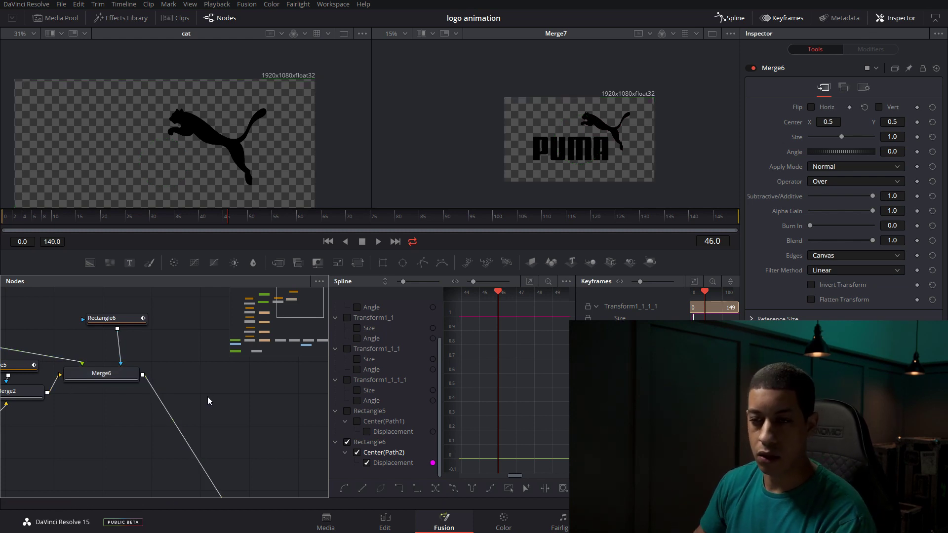
right_click(208, 401)
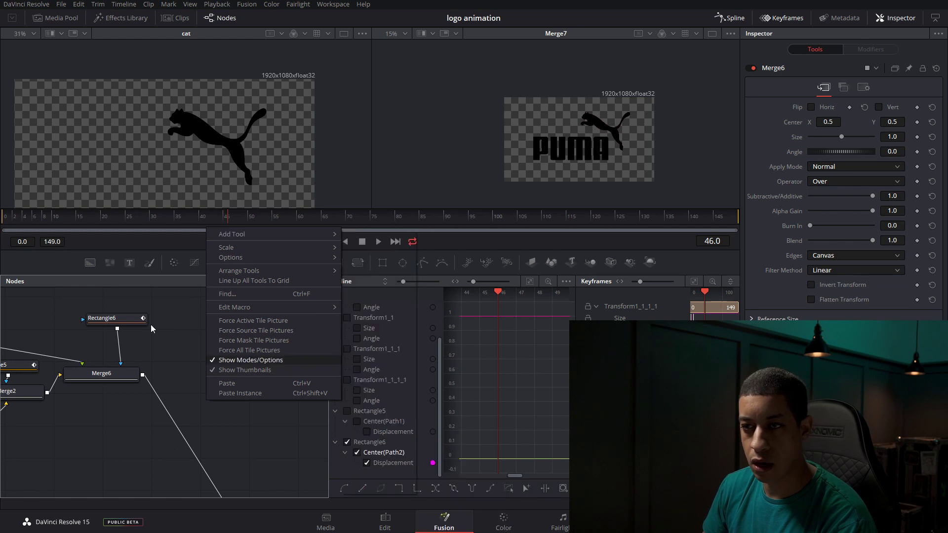
left_click(128, 360)
right_click(209, 387)
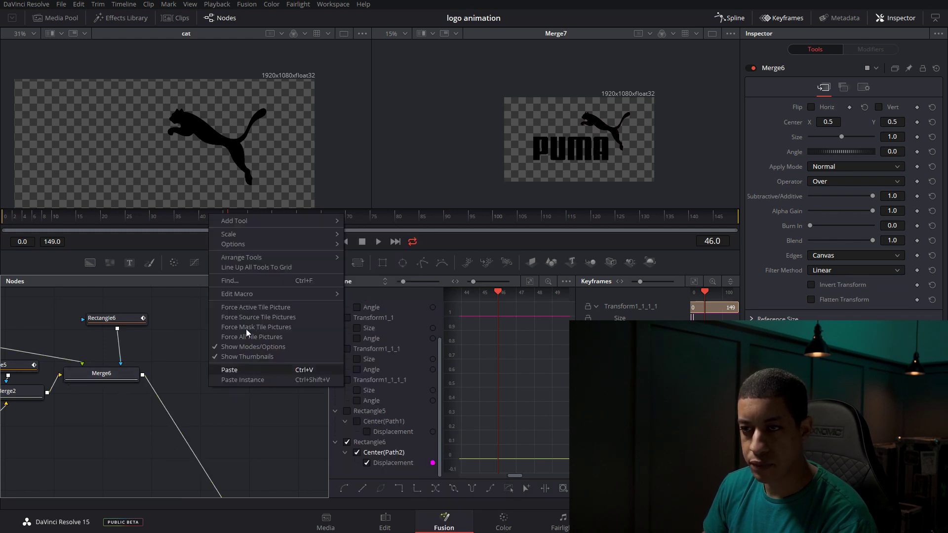
mouse_move(275, 222)
mouse_move(392, 475)
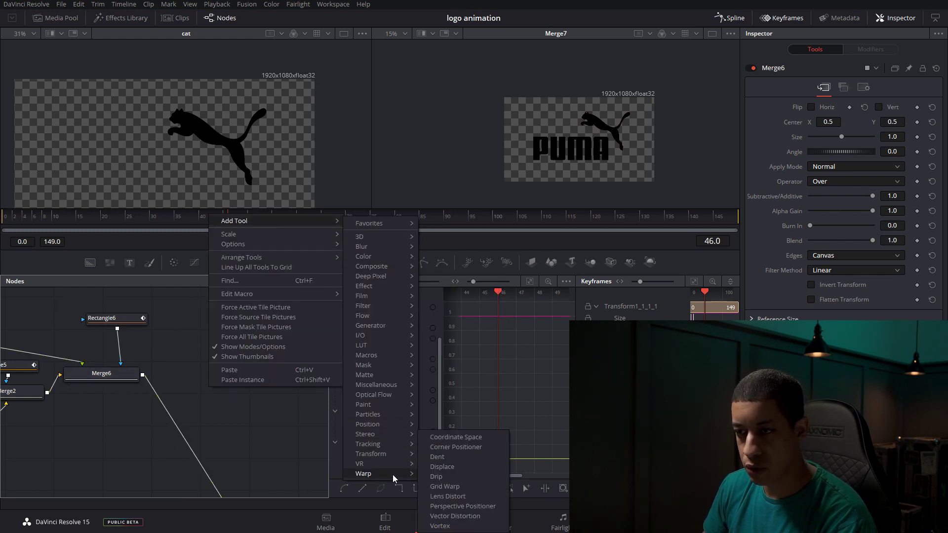
left_click(470, 488)
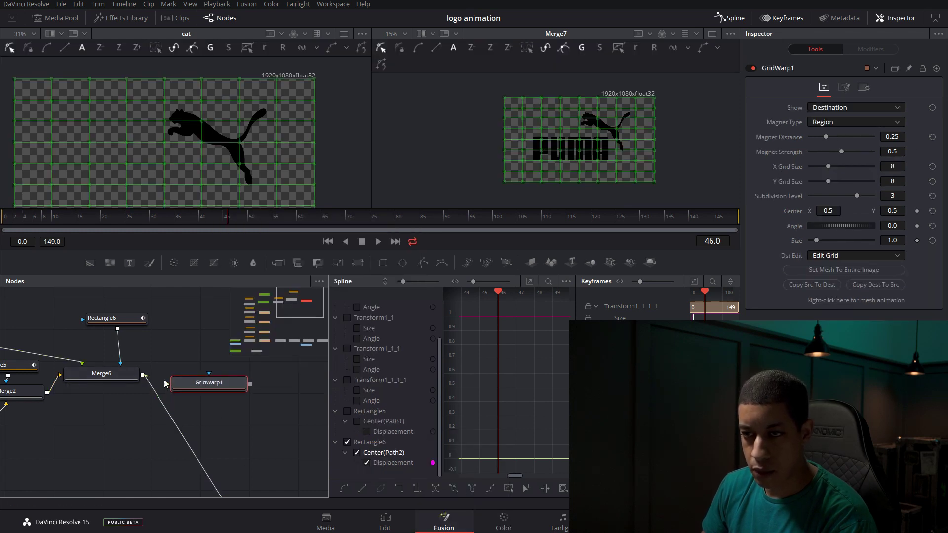
Step: Wire Merge6 into GridWarp1 and GridWarp1 into Merge7, then return to frame 23
left_click_drag(142, 375, 168, 387)
left_click_drag(242, 443, 210, 413)
right_click(197, 374)
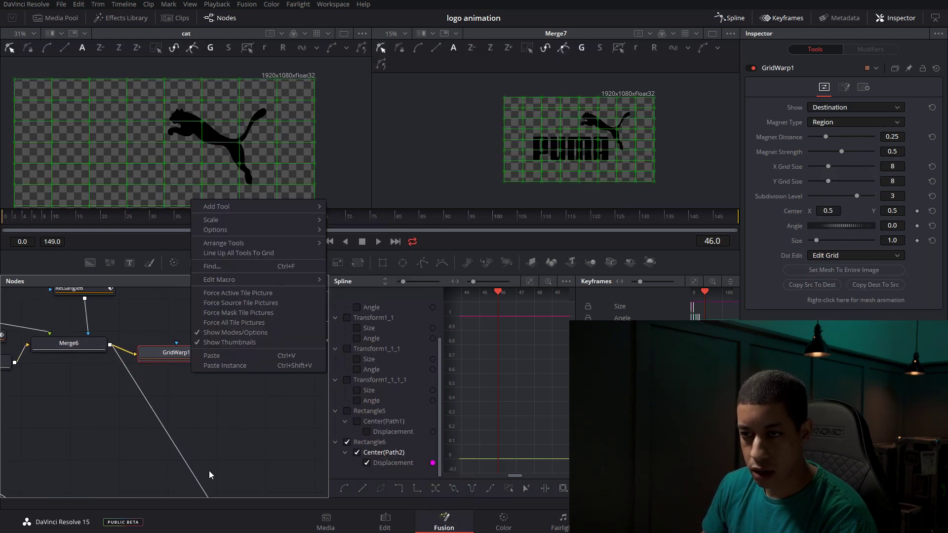
key("Escape")
scroll(240, 384, "down", 2)
scroll(199, 417, "down", 3)
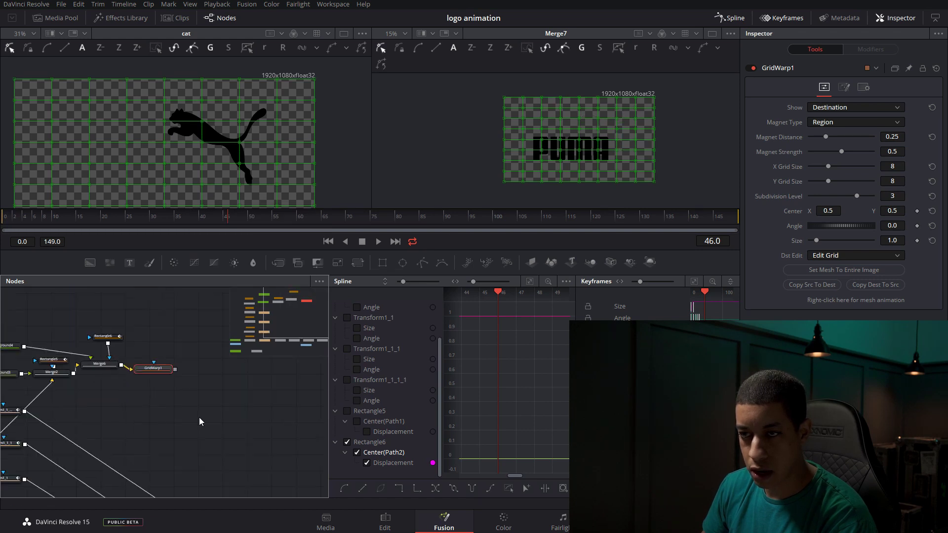
scroll(158, 359, "down", 3)
left_click_drag(158, 359, 175, 383)
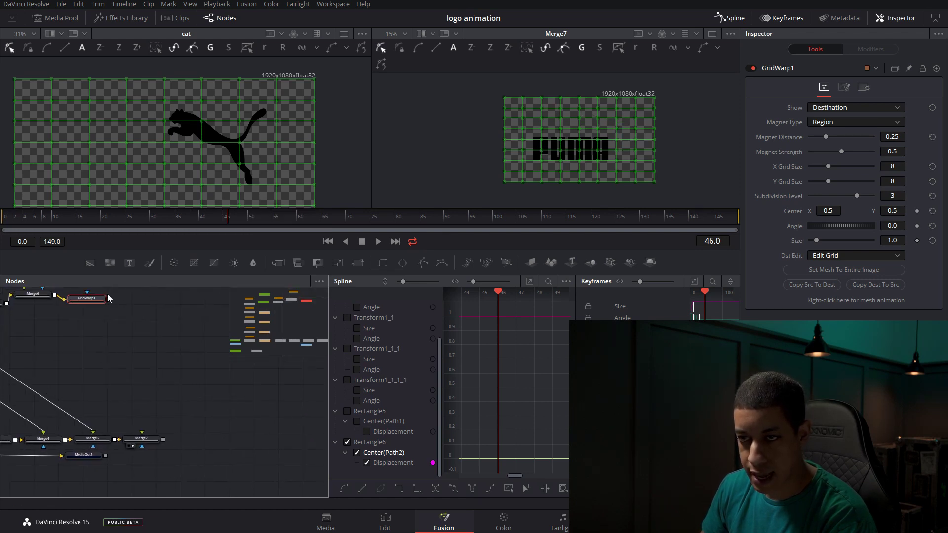
left_click_drag(109, 300, 142, 433)
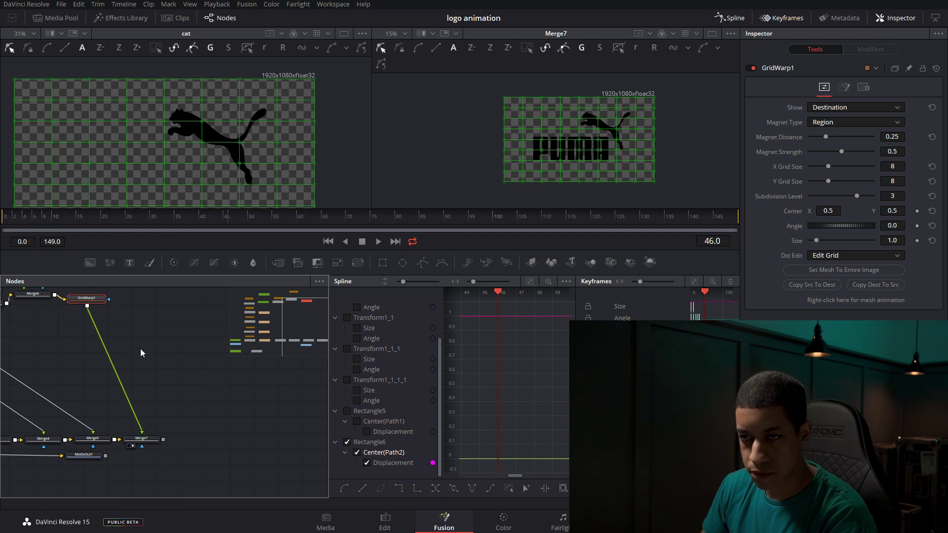
scroll(142, 353, "up", 6)
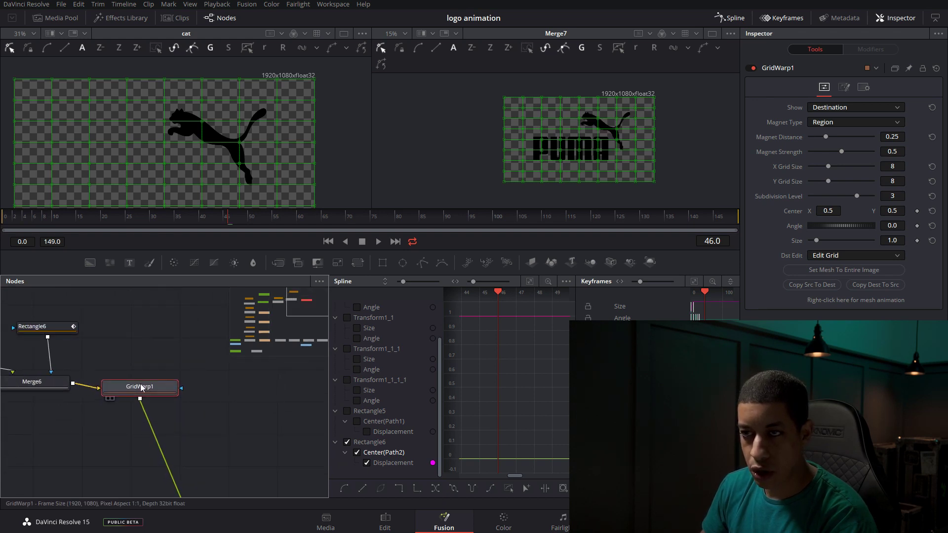
mouse_move(226, 221)
left_mouse_down()
mouse_move(69, 225)
mouse_move(245, 227)
mouse_move(180, 218)
mouse_move(215, 221)
left_mouse_up()
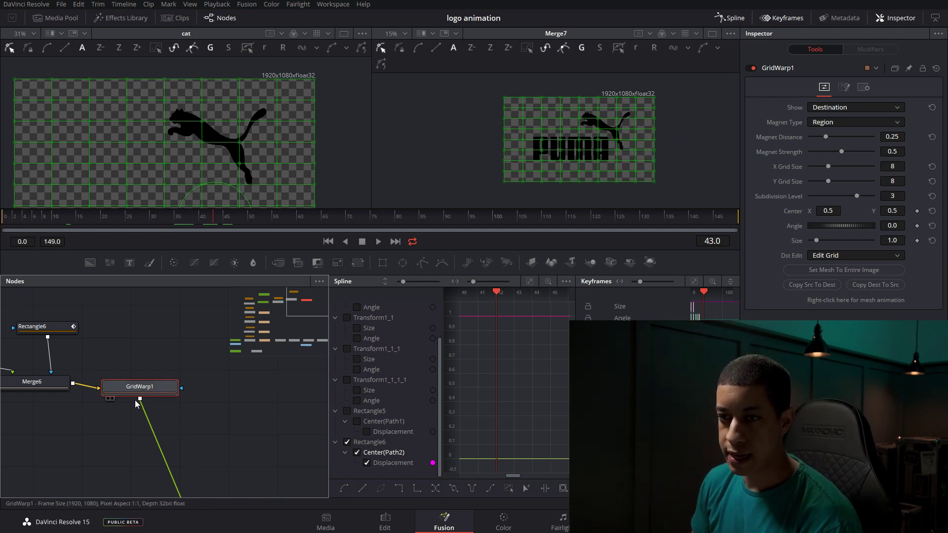
Step: View GridWarp1 full-size, test-bend the tail's grid points, then undo the bends
key("2")
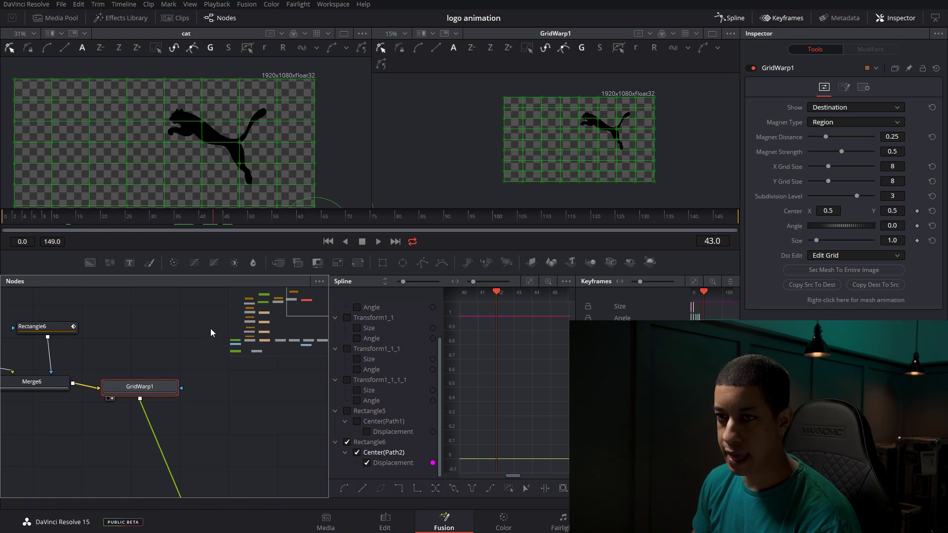
key("ctrl+f")
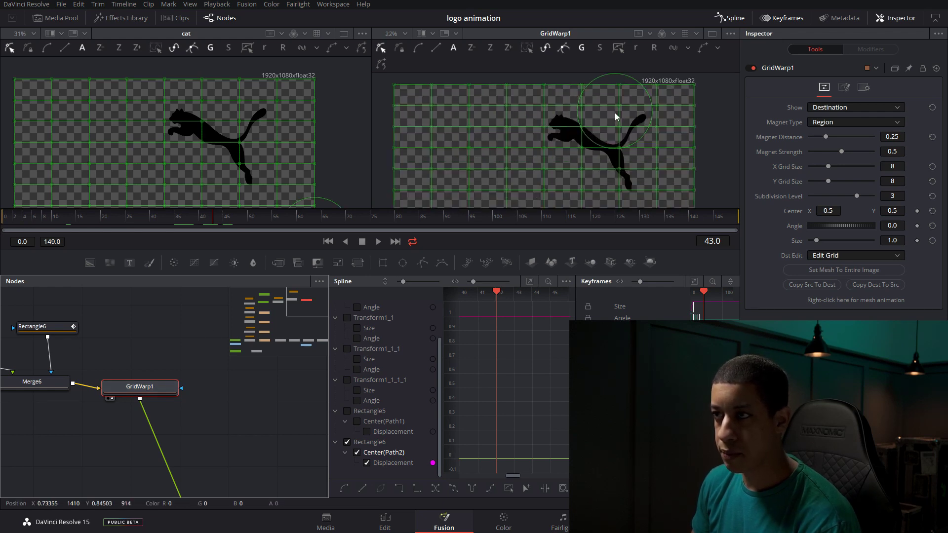
scroll(624, 135, "down", 2)
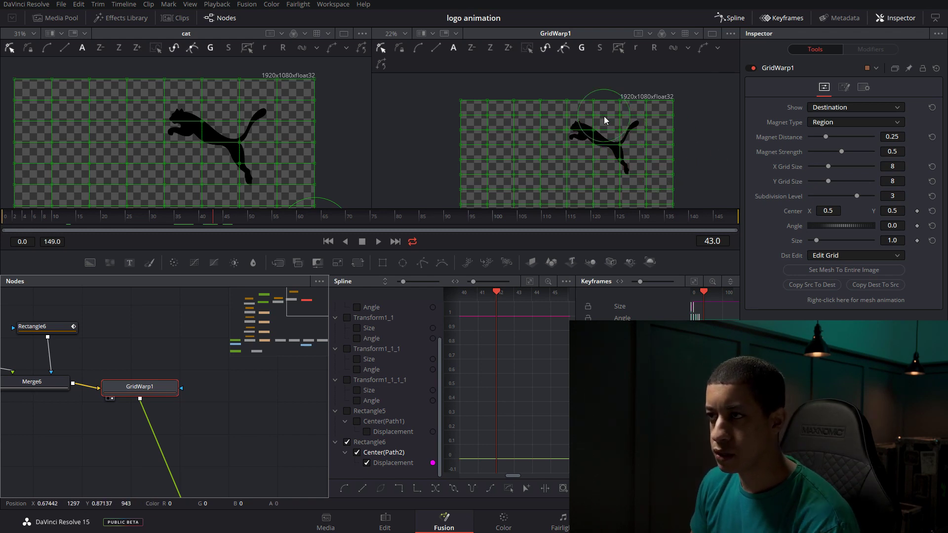
left_click_drag(619, 130, 593, 135)
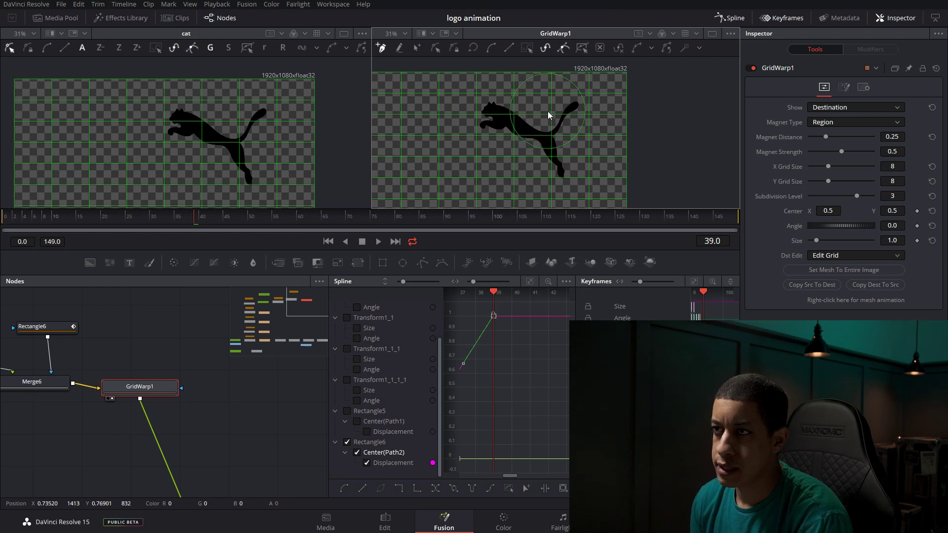
left_click(554, 116)
left_click_drag(554, 115, 561, 124)
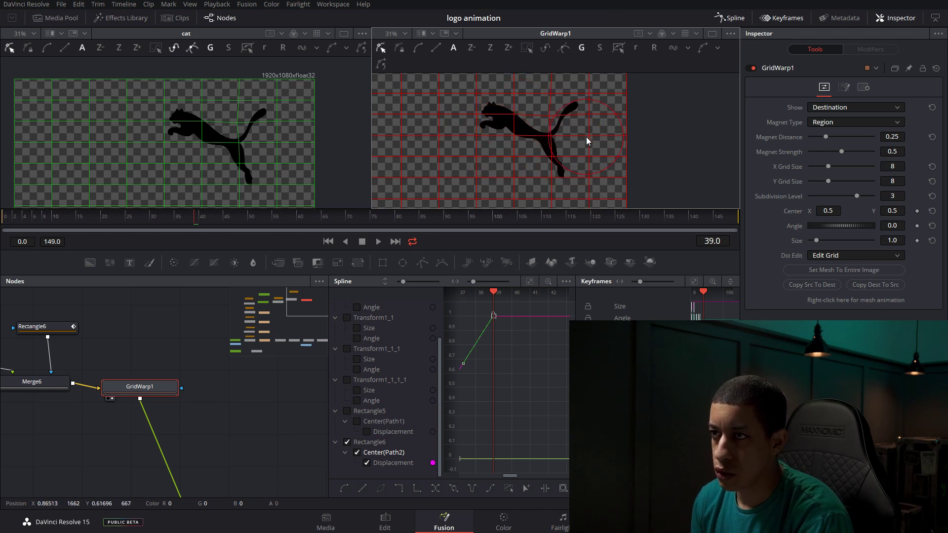
left_click_drag(586, 137, 586, 114)
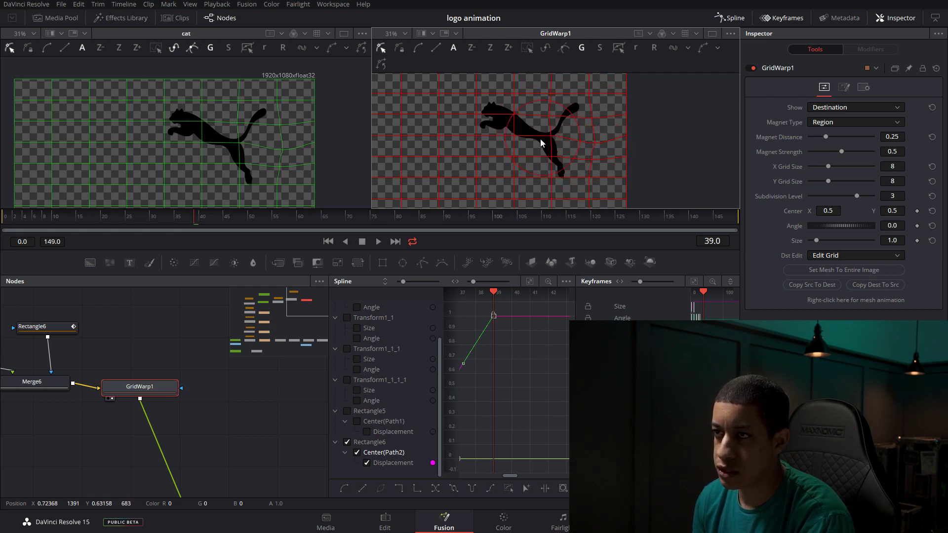
mouse_move(476, 176)
left_mouse_down()
mouse_move(490, 186)
mouse_move(459, 167)
mouse_move(474, 173)
left_mouse_up()
key("ctrl+z")
key("ctrl+z")
key("ctrl+z")
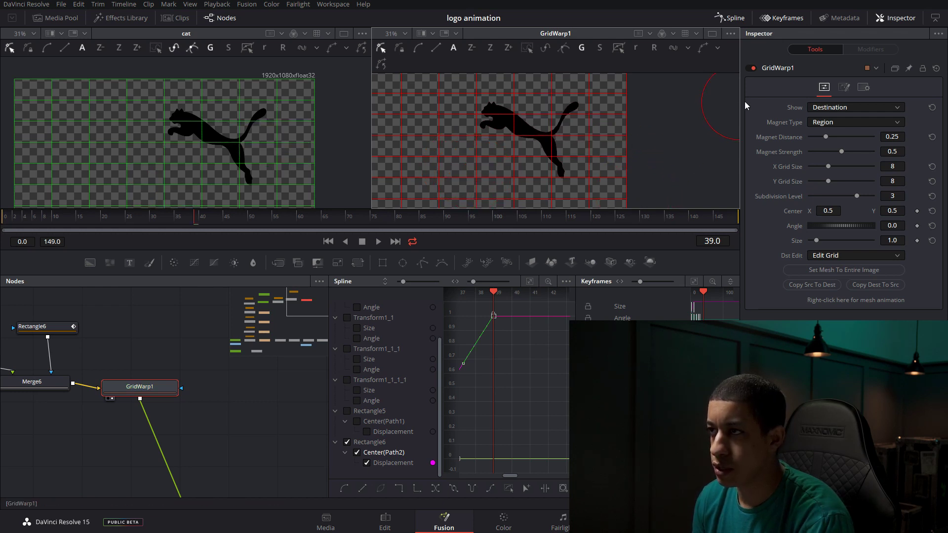
Step: Lower GridWarp1's Magnet Distance to 0.063 and bring up the mesh animation options
left_click_drag(825, 136, 816, 140)
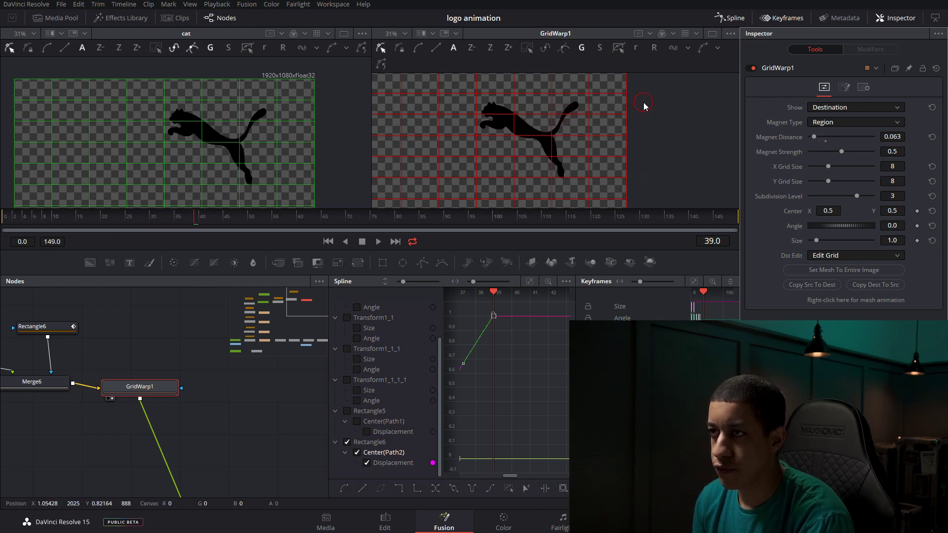
left_click_drag(641, 104, 650, 122)
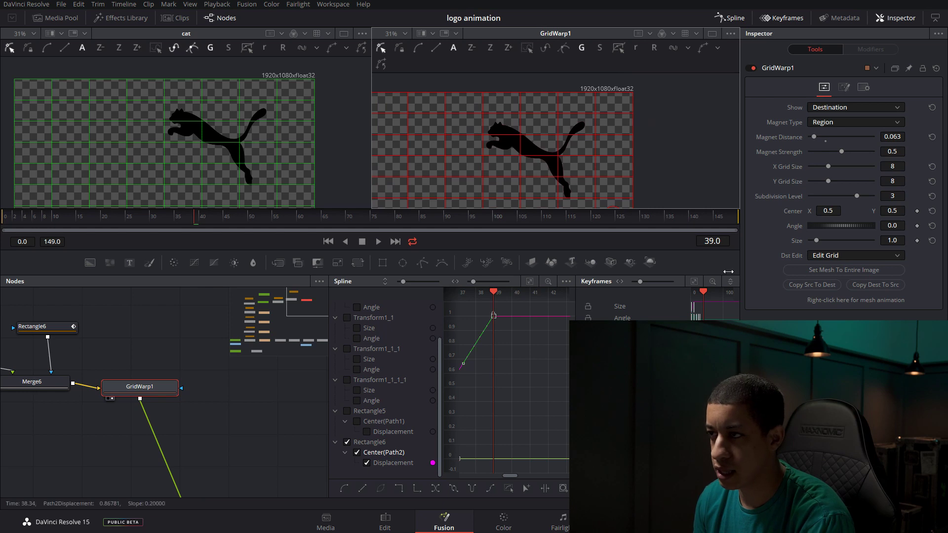
right_click(836, 300)
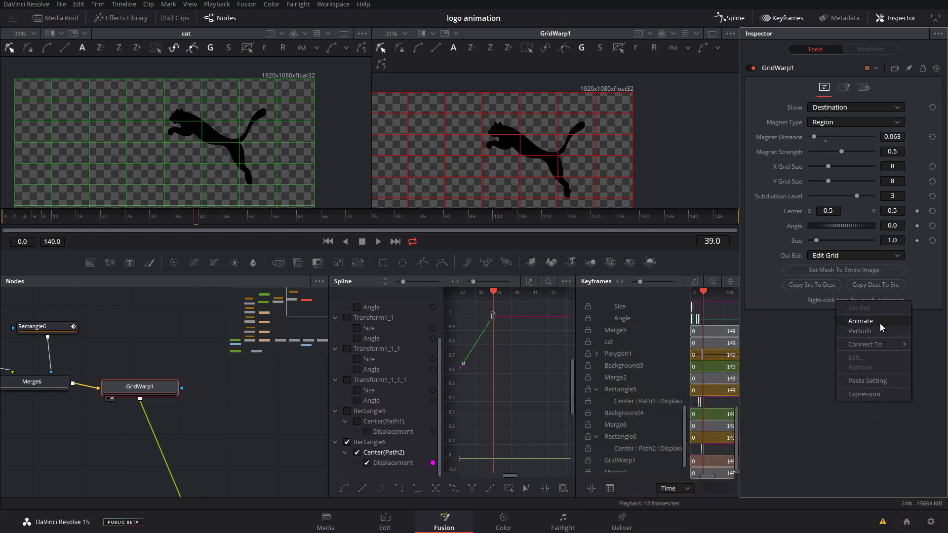
Step: Enable mesh animation and warp the tail at frame 39 with magnet distance 0.25
left_click(880, 322)
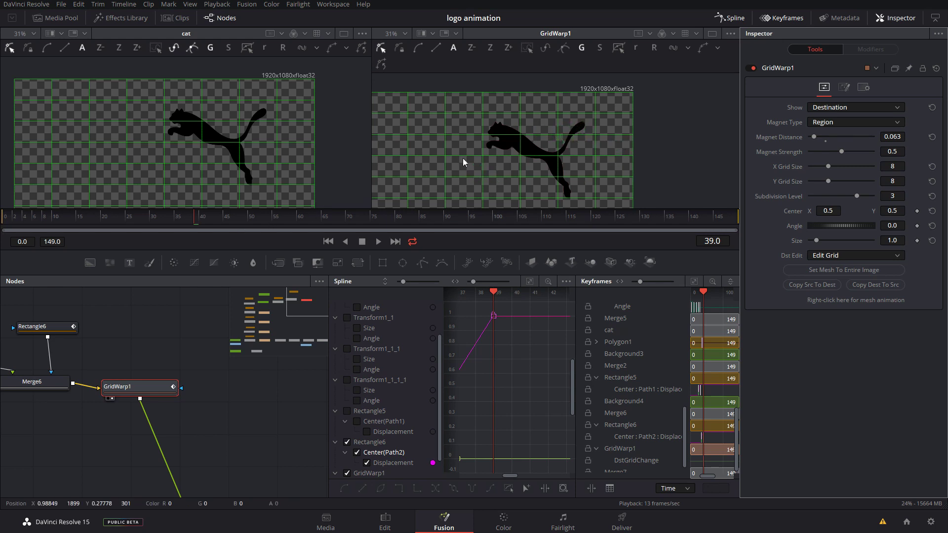
left_click_drag(559, 137, 546, 103)
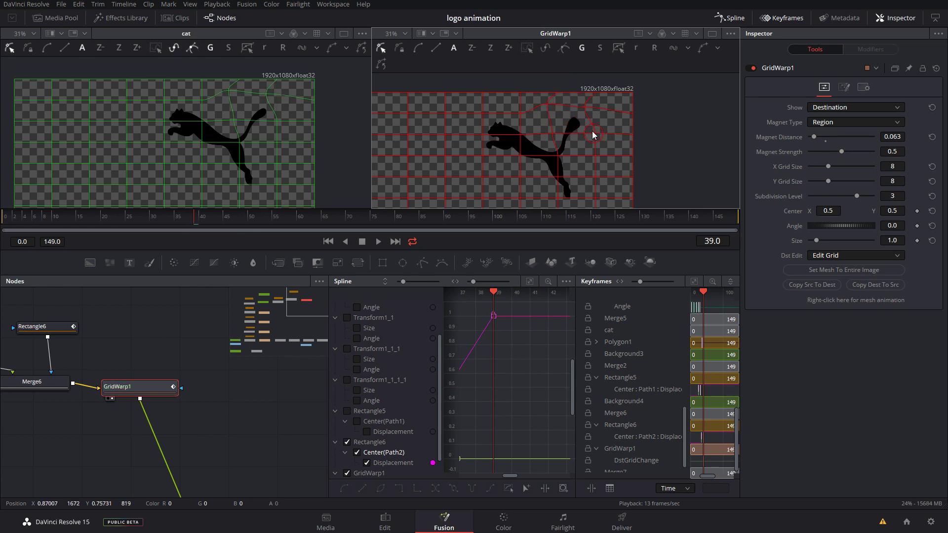
left_click_drag(594, 135, 579, 124)
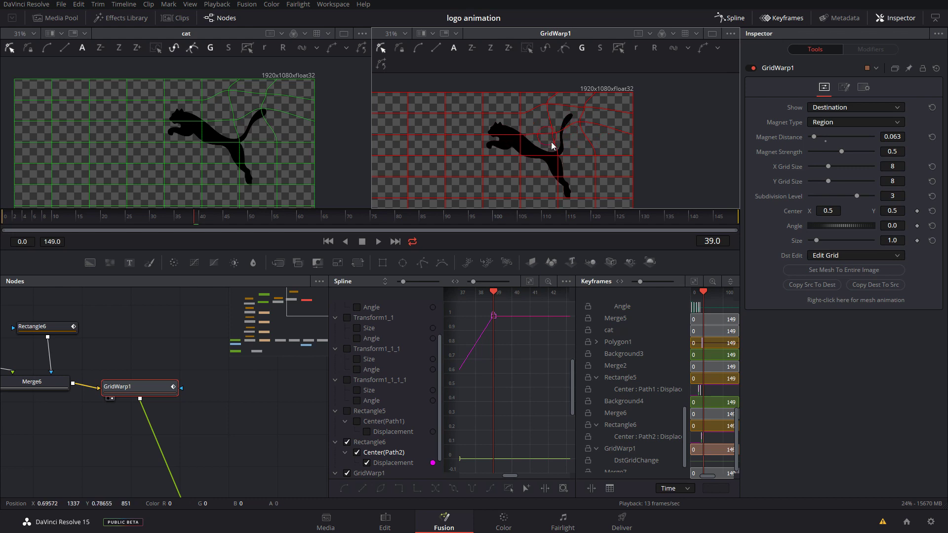
key("ctrl+z")
key("ctrl+z")
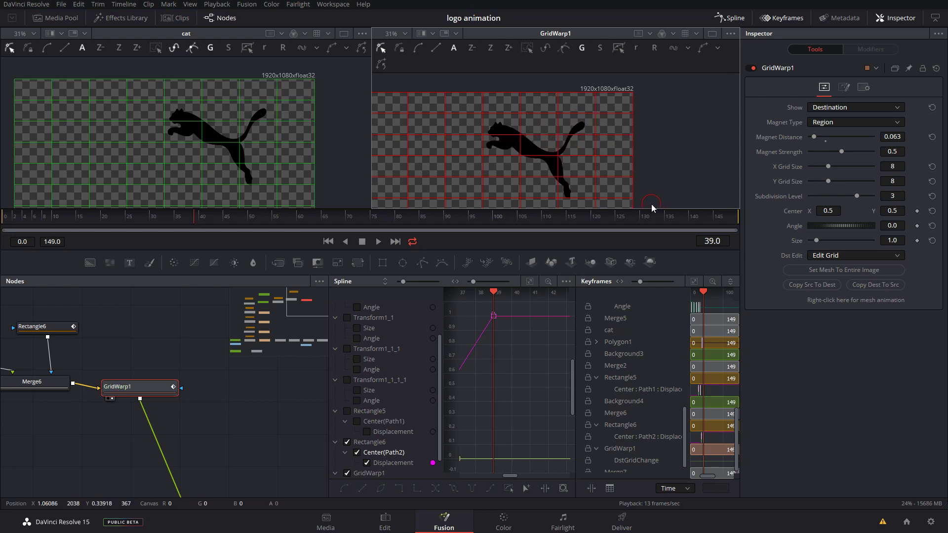
left_click(825, 142)
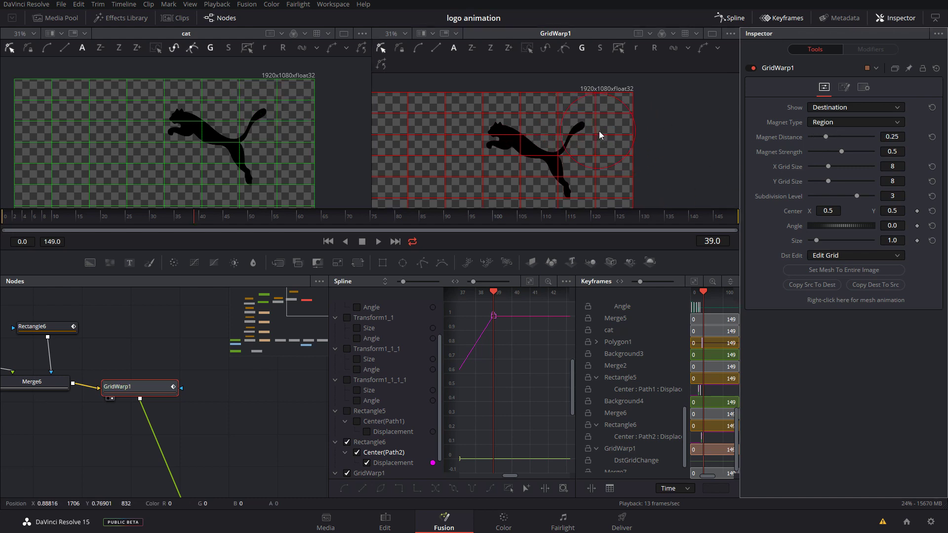
left_click_drag(829, 137, 818, 136)
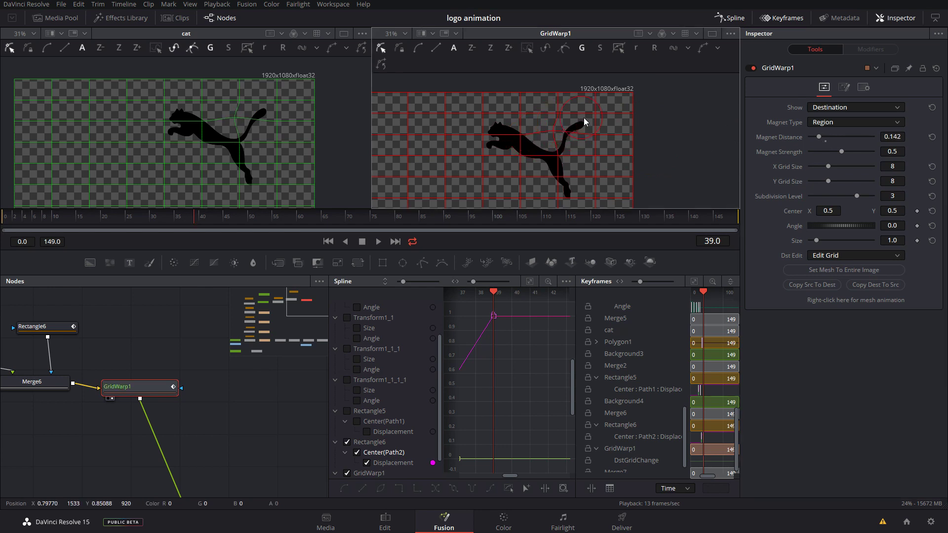
key("ctrl+z")
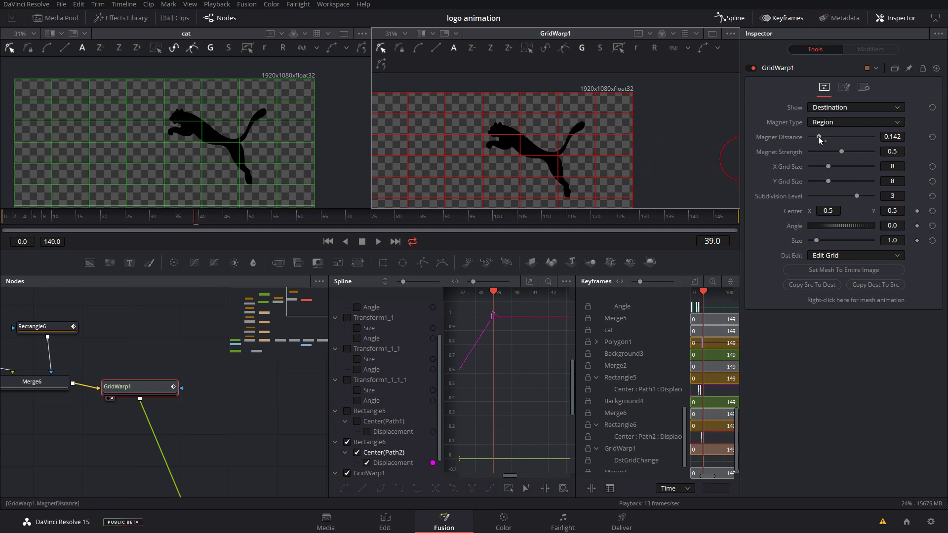
left_click_drag(819, 136, 826, 143)
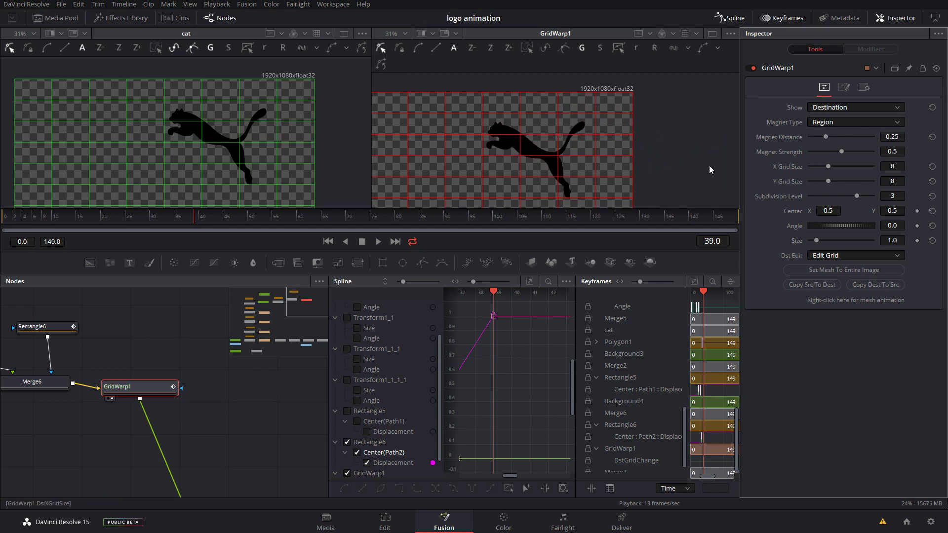
left_click_drag(591, 132, 568, 117)
Step: Bend the tail right at frame 44 and upward at frame 49 with magnet distance 0.134
left_click_drag(198, 221, 218, 221)
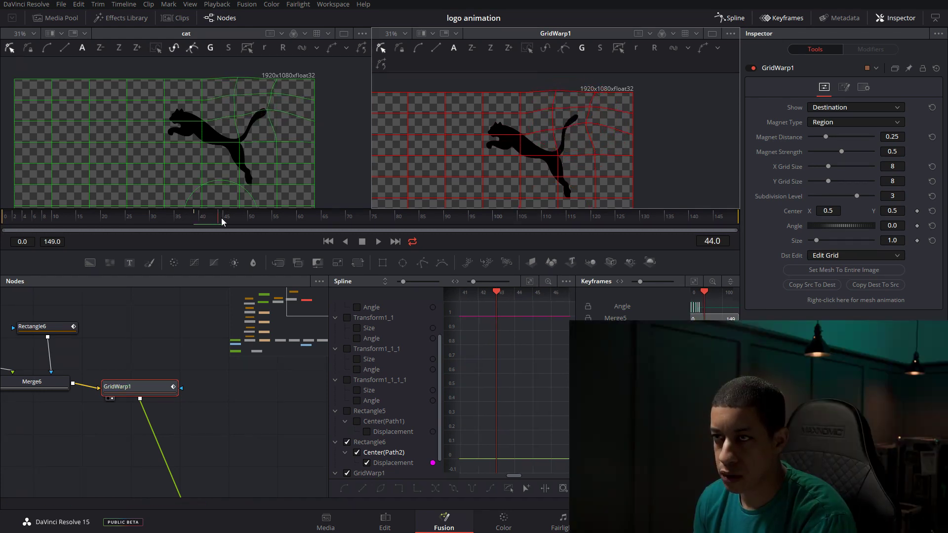
left_click_drag(573, 120, 598, 137)
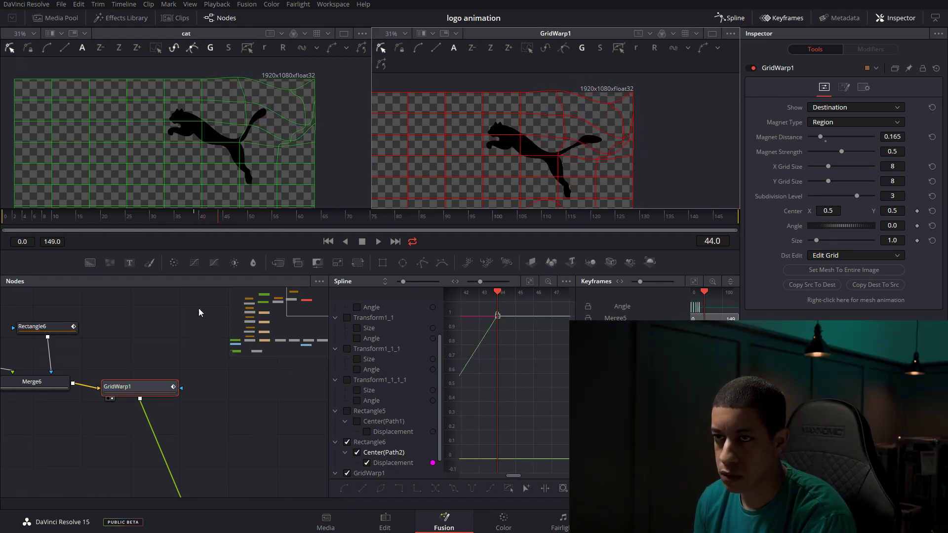
key("Right")
key("Right")
key("Right")
key("Right")
key("Right")
left_click_drag(599, 141, 616, 121)
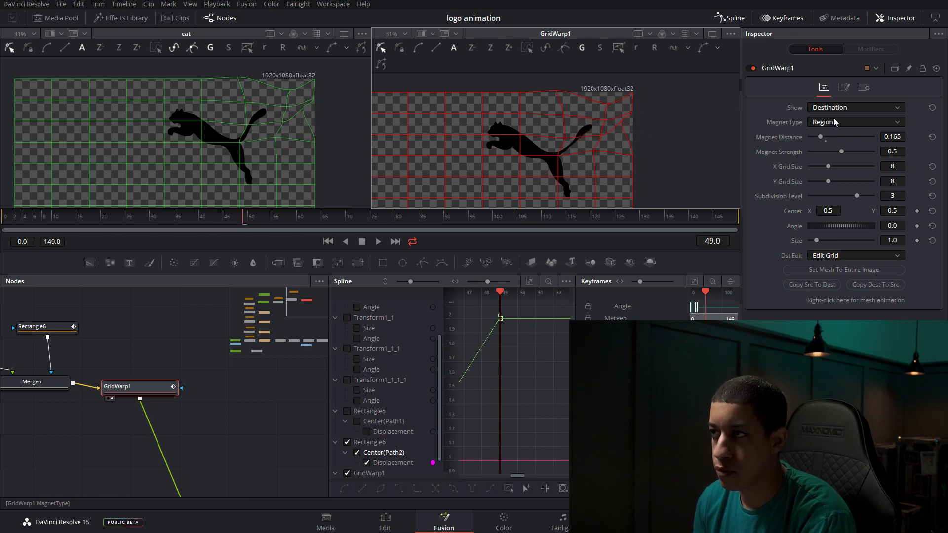
left_click_drag(608, 121, 602, 130)
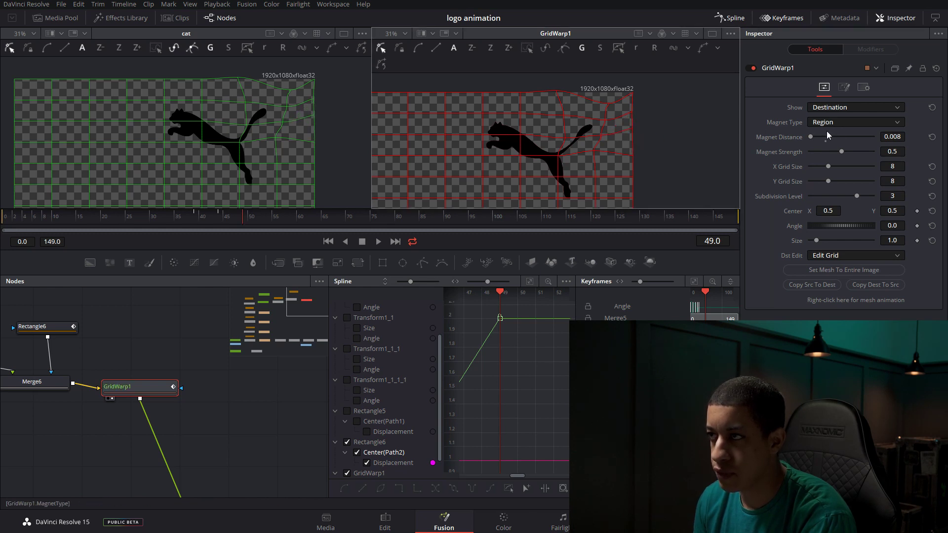
left_click_drag(812, 137, 819, 137)
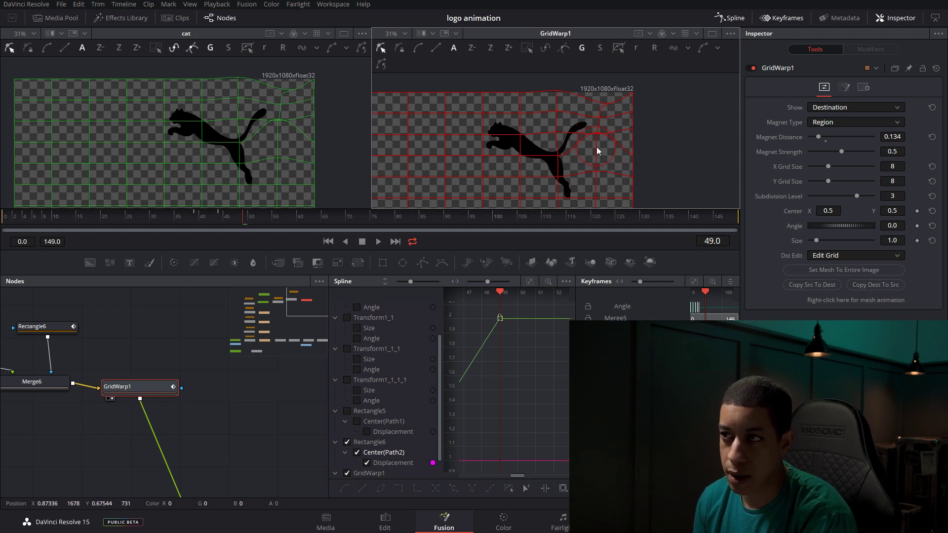
left_click_drag(597, 147, 637, 163)
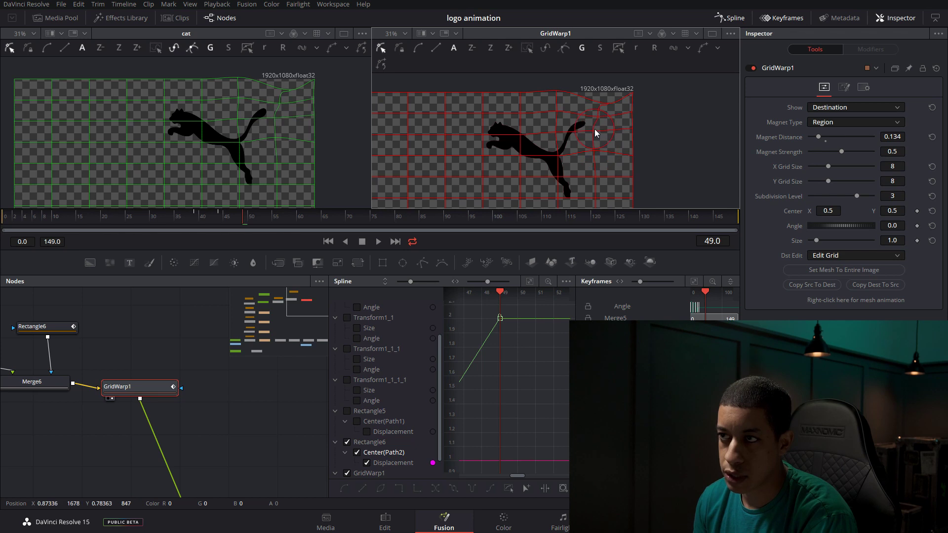
left_click_drag(599, 116, 600, 105)
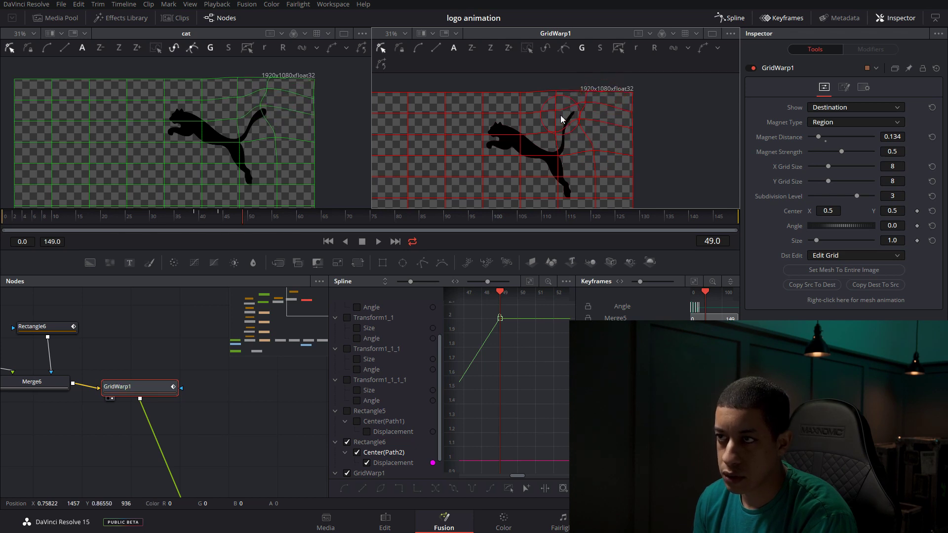
key("space")
Step: Warp the tail at frame 55, key the mesh reset to the entire image at frame 60, and play back
left_click(273, 226)
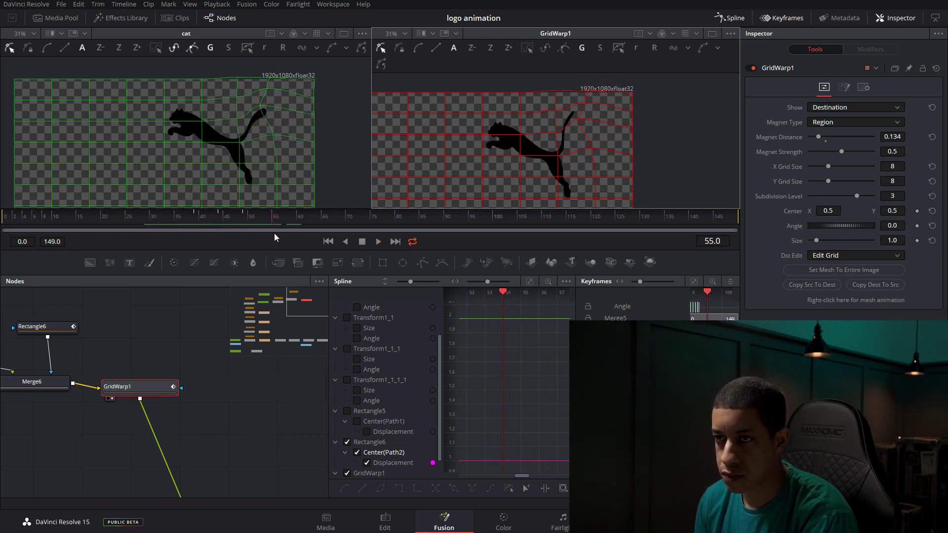
left_click_drag(577, 126, 614, 139)
left_click(346, 442)
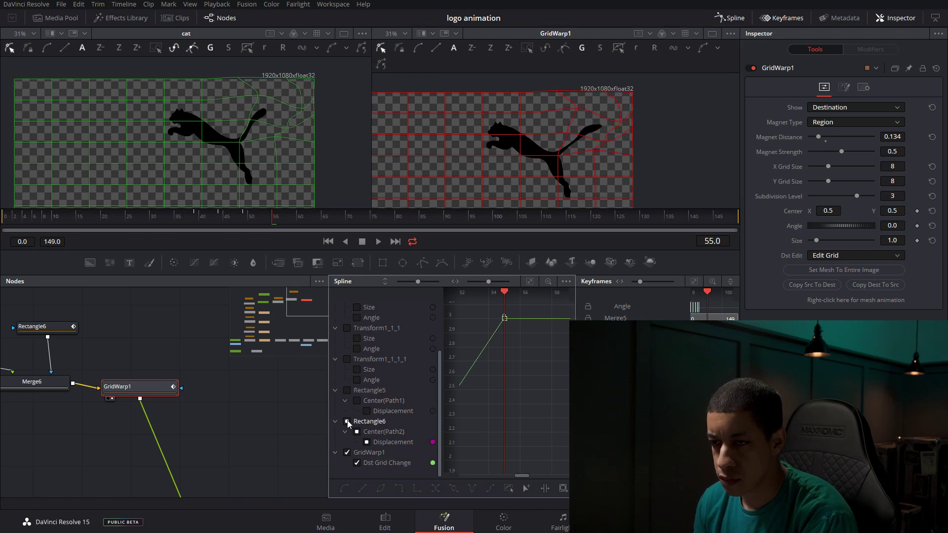
scroll(385, 420, "down", 2)
left_click(335, 452)
left_click(161, 227)
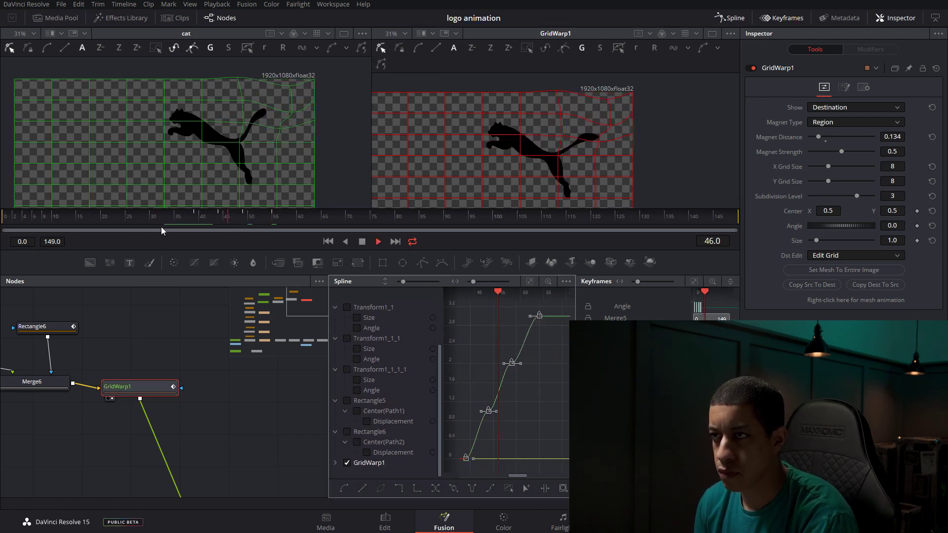
key("space")
key("space")
right_click(831, 306)
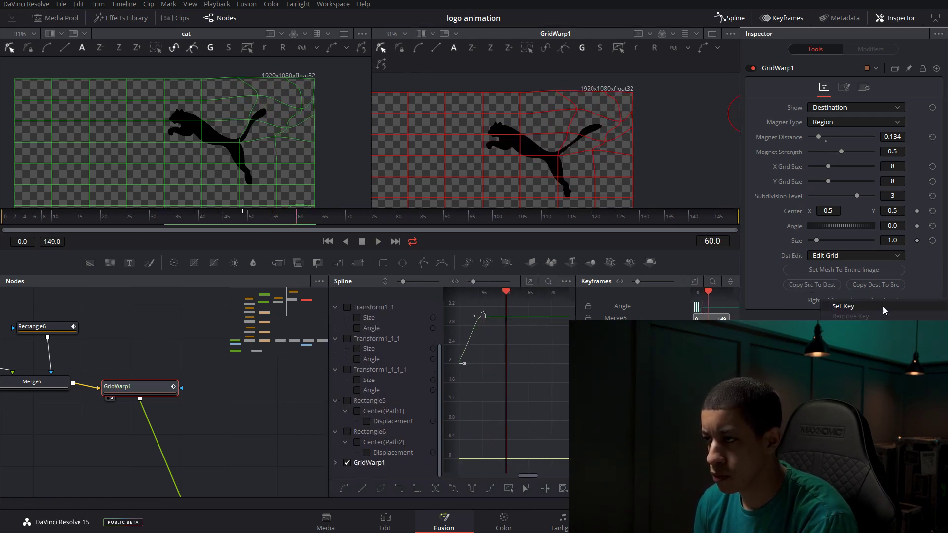
left_click(840, 308)
left_click(854, 272)
key("space")
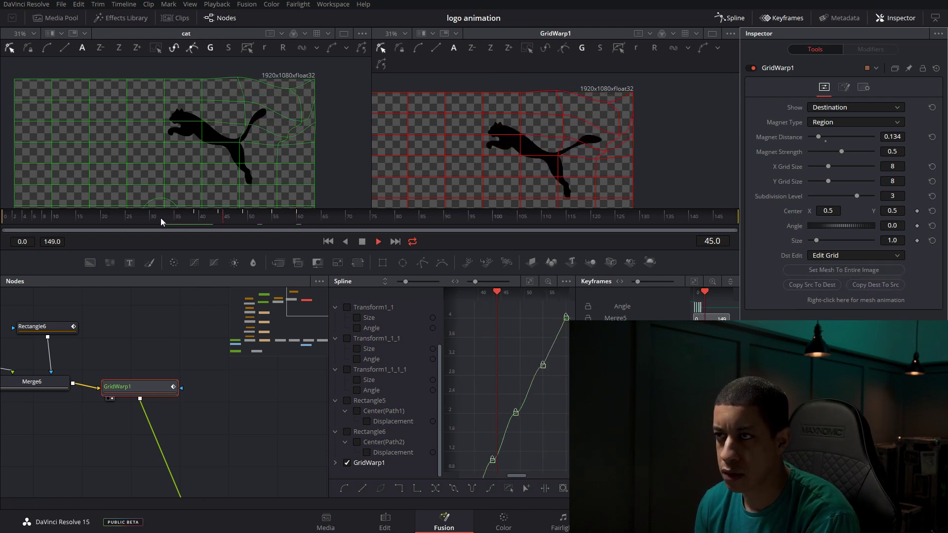
left_click(129, 221)
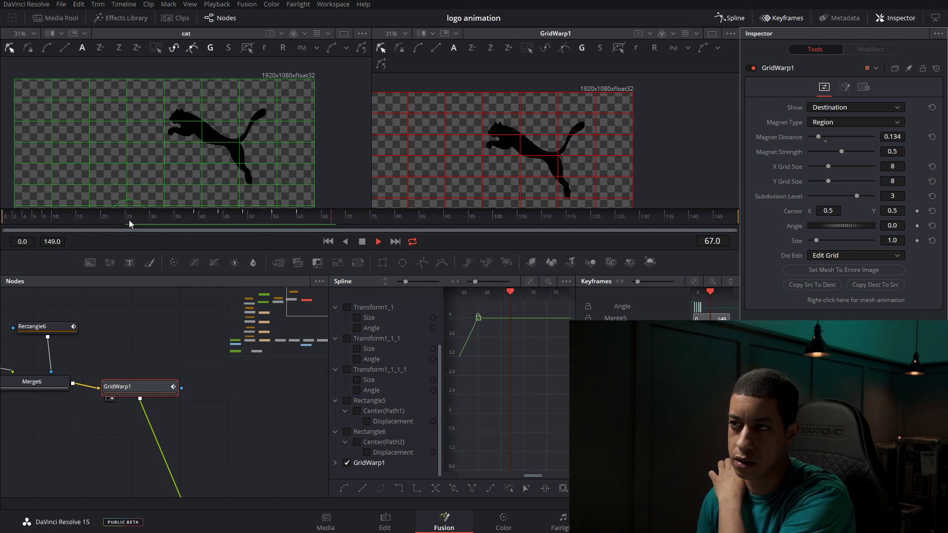
Step: Stop playback and return the playhead to frame 23
key("space")
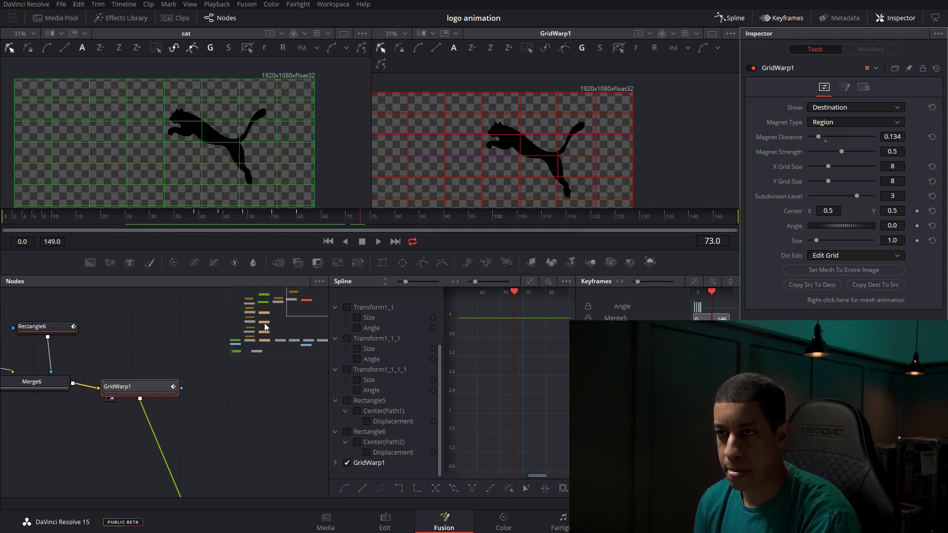
left_click(115, 220)
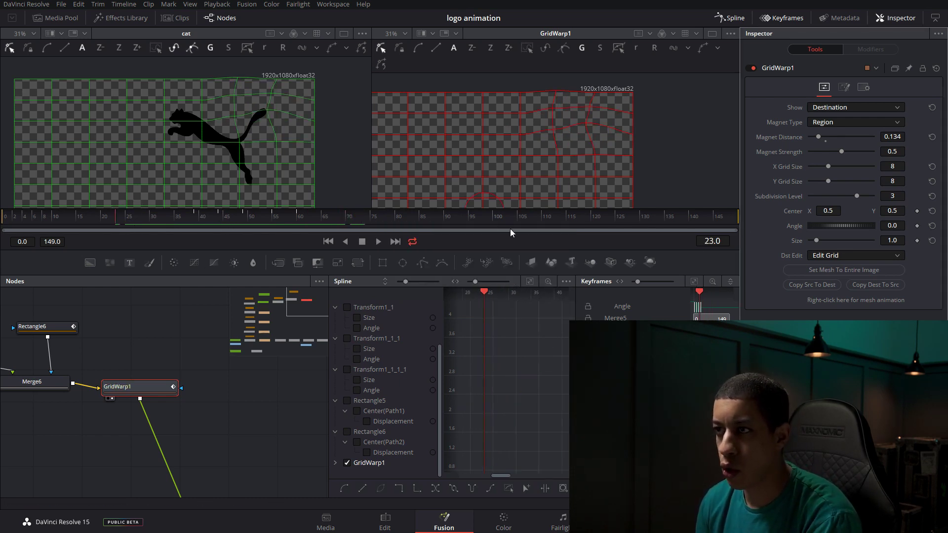
scroll(597, 136, "down", 5)
scroll(539, 206, "up", 2)
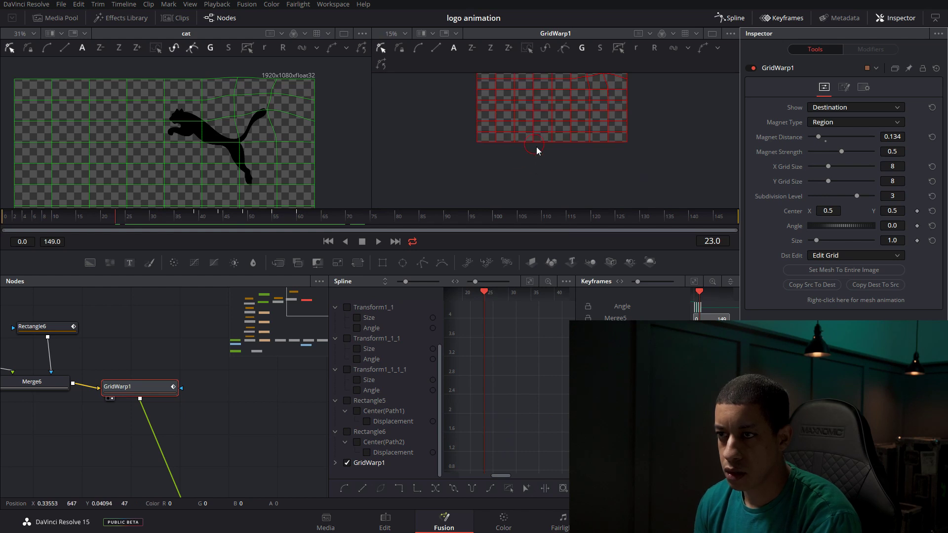
Step: Show Merge7 in the right viewer and play the animation, replaying it from near the start
left_click_drag(313, 312, 319, 346)
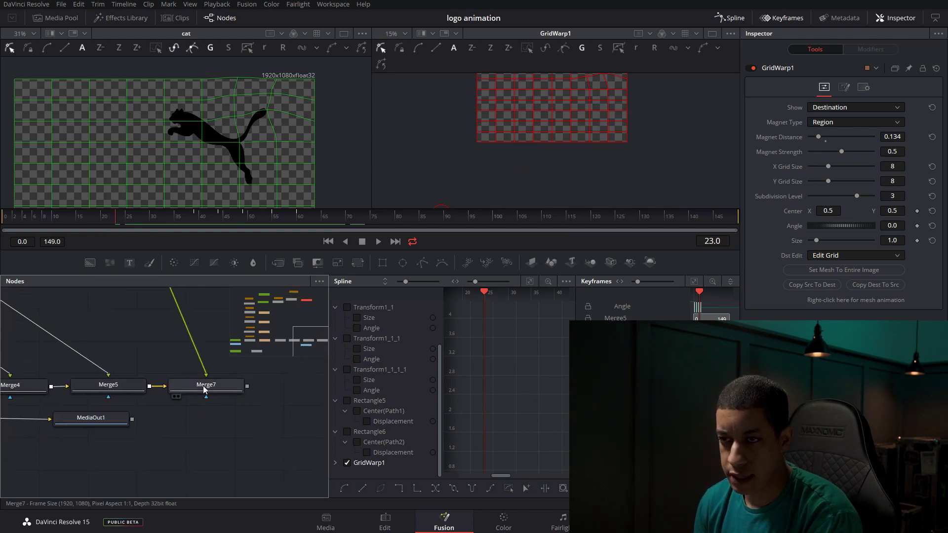
left_click(230, 392)
key("2")
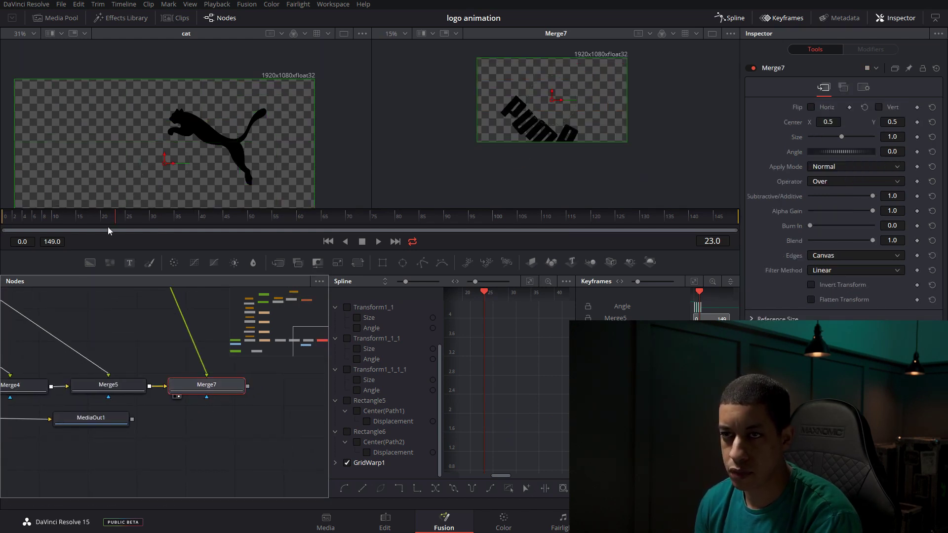
key("space")
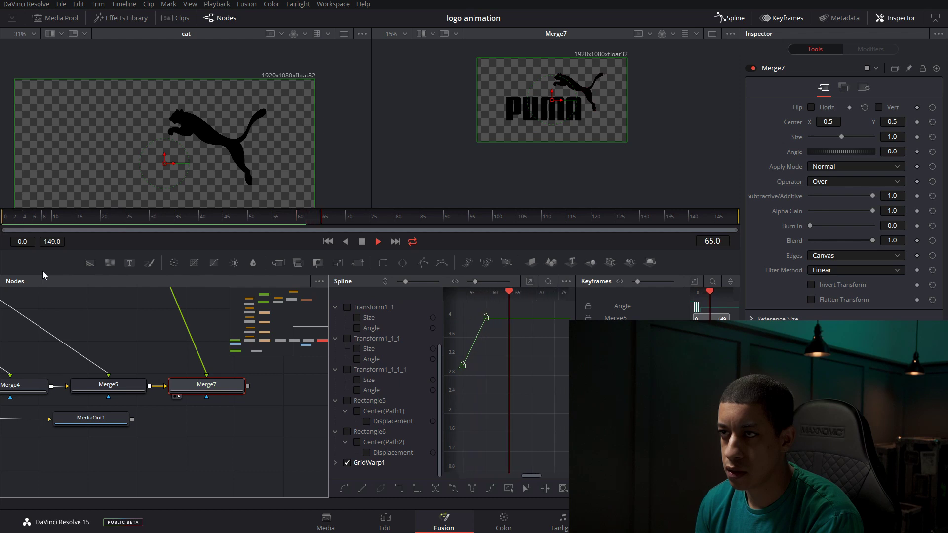
left_click(23, 220)
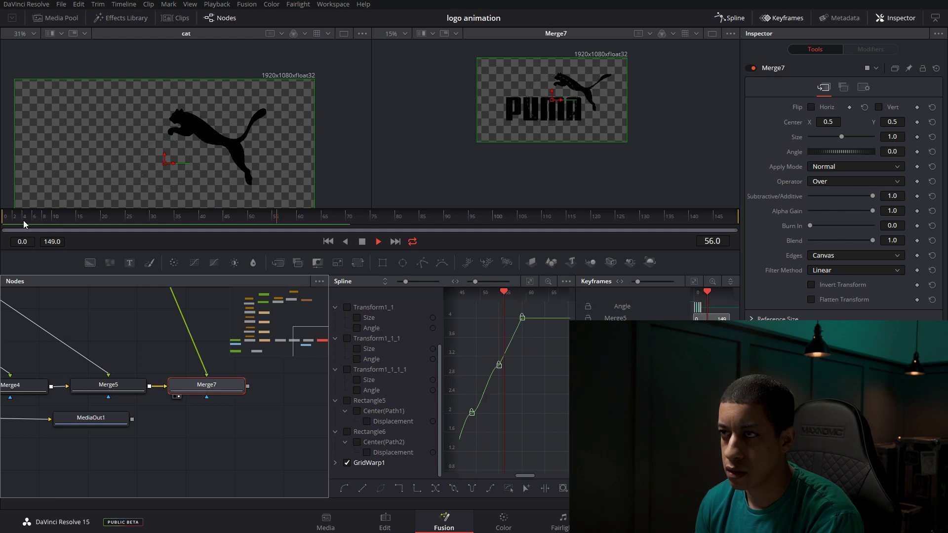
key("space")
Step: Turn GridWarp1's Motion Blur on, then back off, and switch to the Color page
scroll(199, 324, "up", 5)
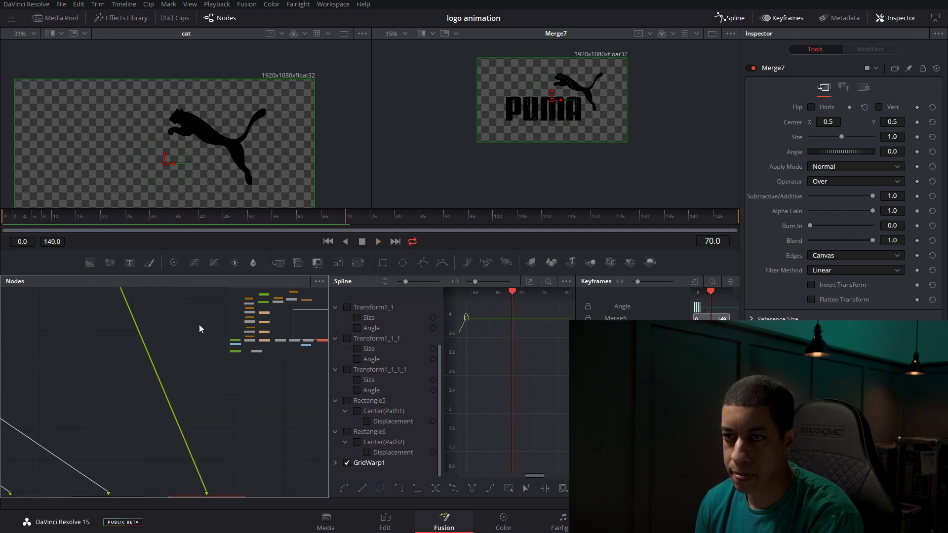
left_click(98, 338)
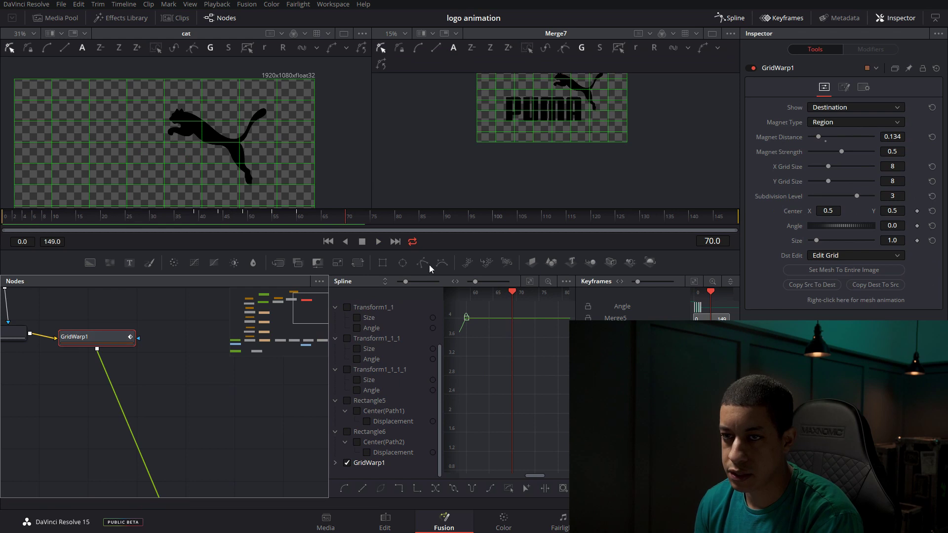
left_click(863, 87)
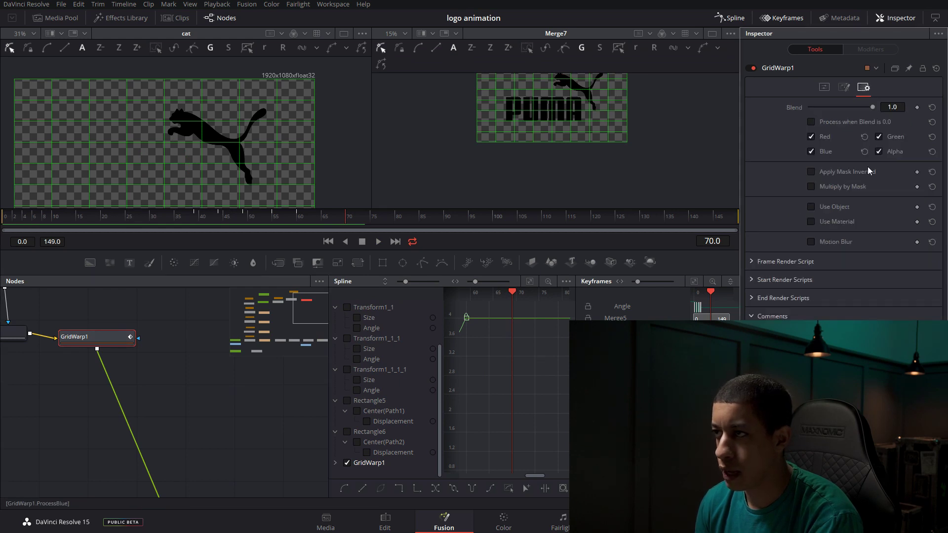
left_click(828, 244)
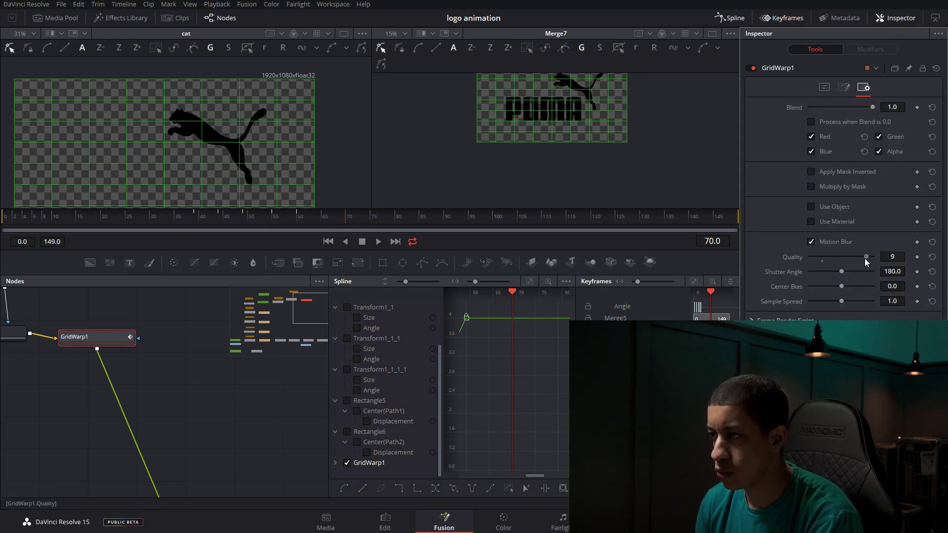
left_click(869, 242)
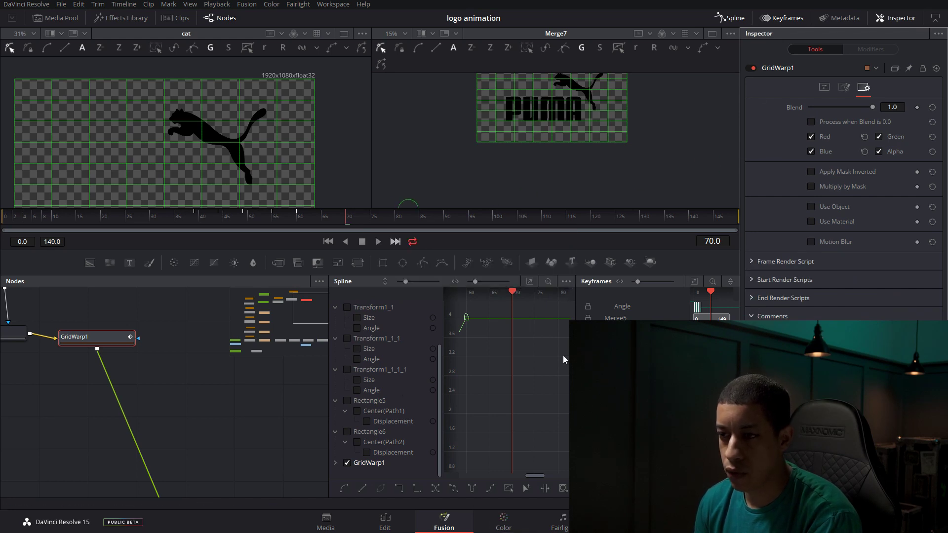
left_click(514, 528)
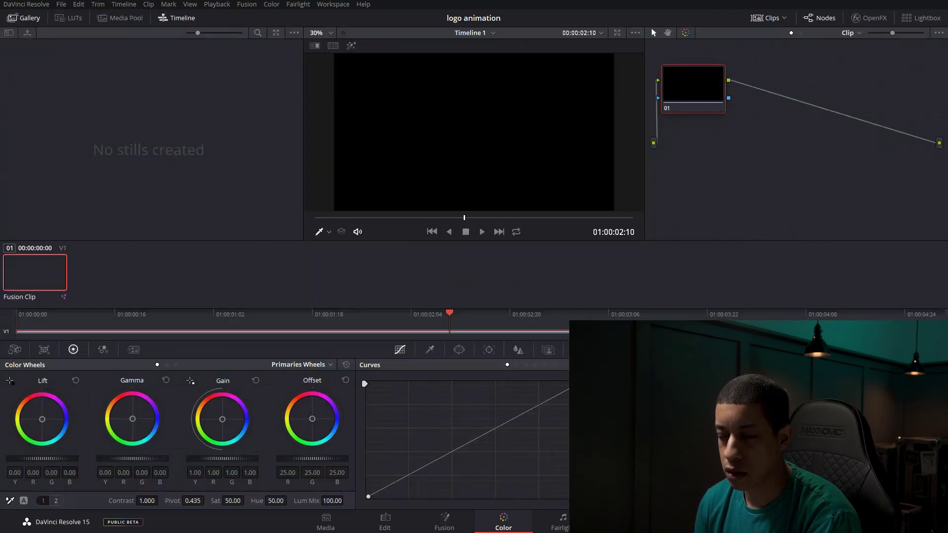
Step: Back on the Fusion page, move MediaOut1 to the right of Merge7, lined up with it
left_click(442, 526)
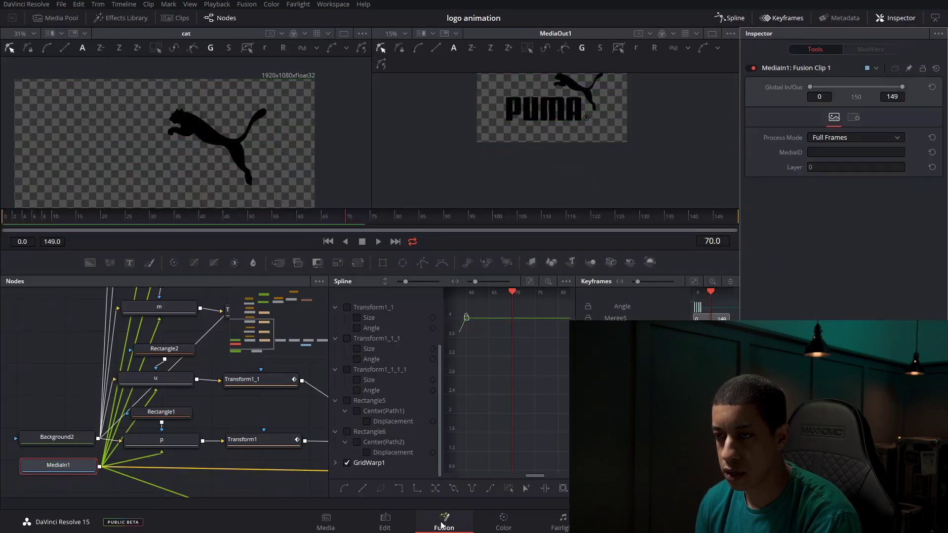
scroll(287, 413, "up", 3)
left_click_drag(268, 339, 306, 349)
left_click(212, 387)
left_click_drag(181, 399, 310, 388)
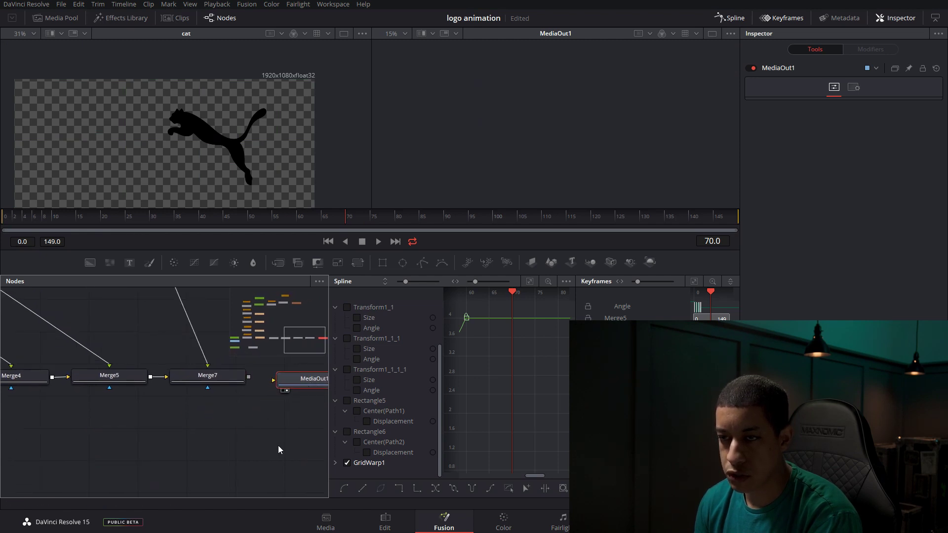
left_click_drag(278, 446, 249, 414)
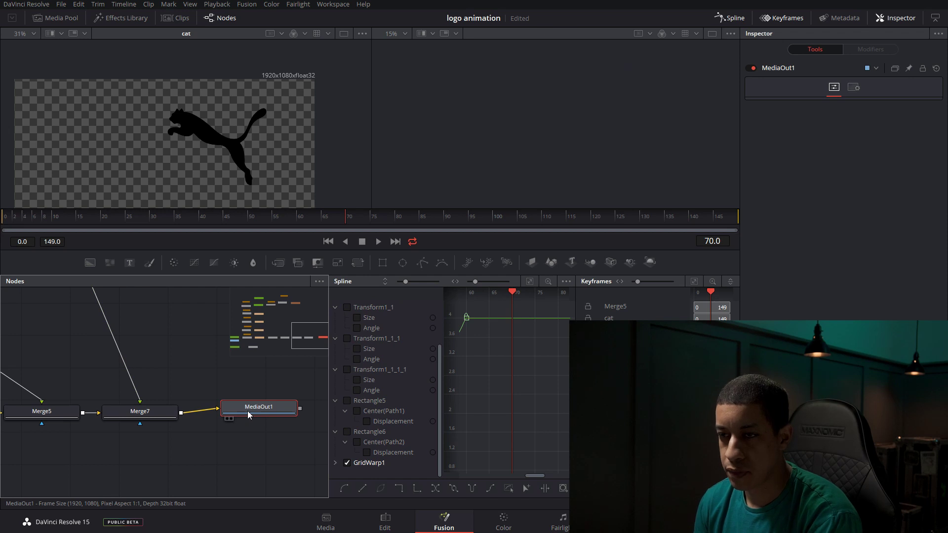
scroll(247, 429, "down", 1)
scroll(238, 439, "down", 3)
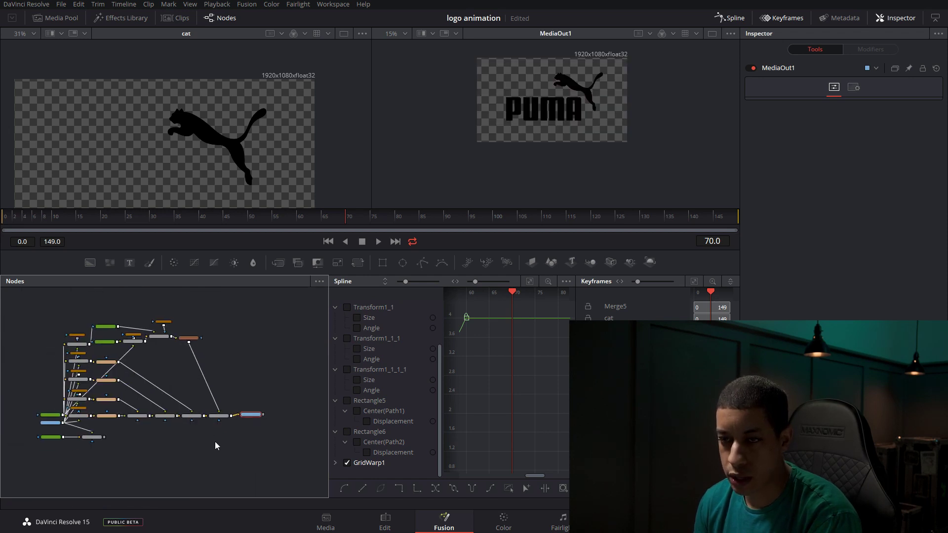
scroll(192, 455, "up", 2)
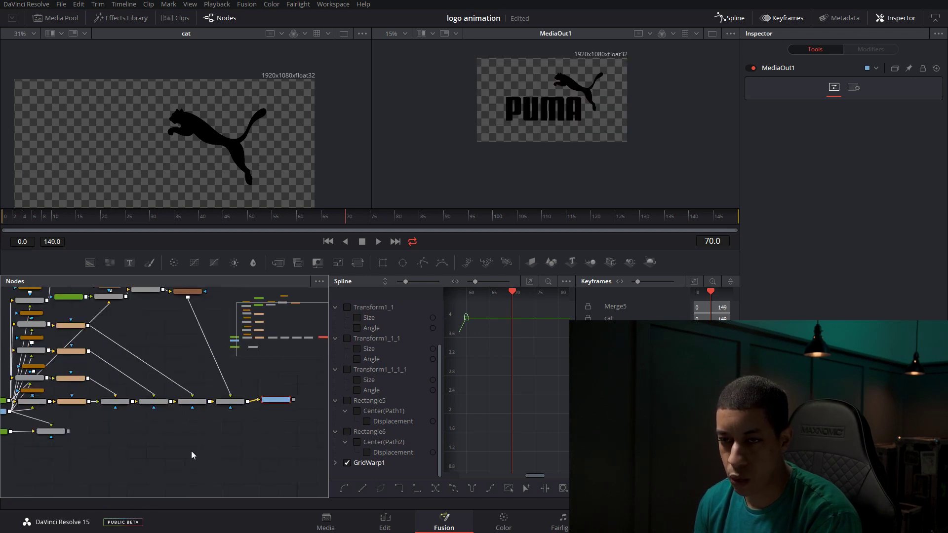
scroll(69, 440, "up", 3)
Step: Show Background1 in the left viewer and select it together with Merge1
left_click(79, 440)
key("1")
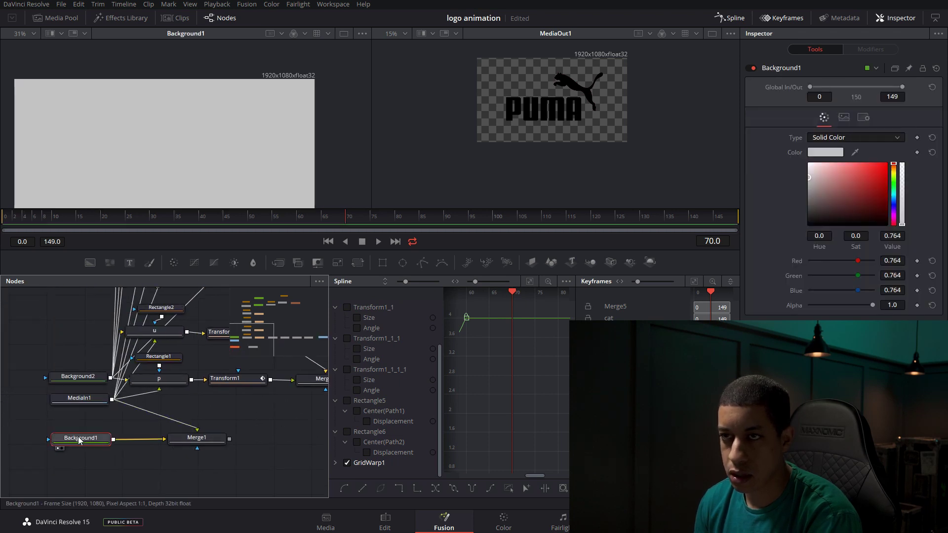
left_click_drag(256, 458, 127, 438)
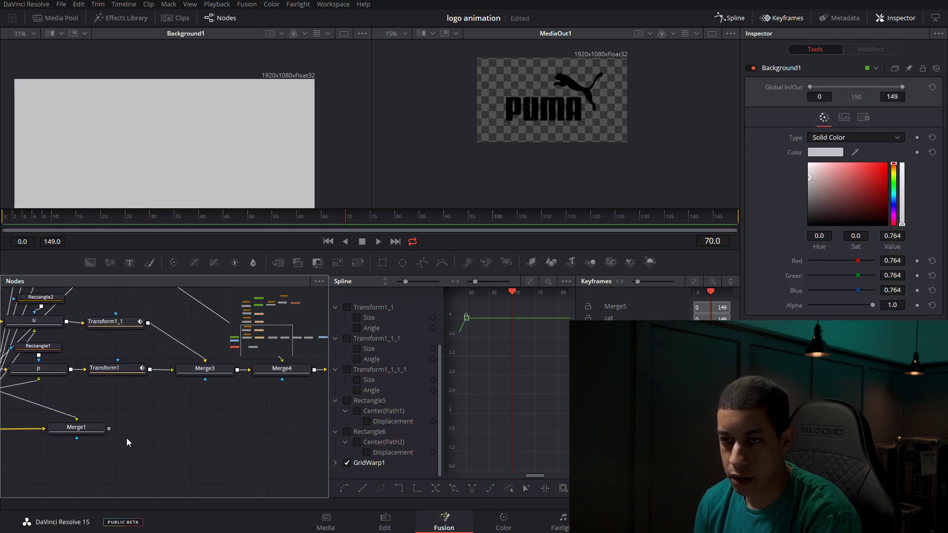
left_click(69, 425)
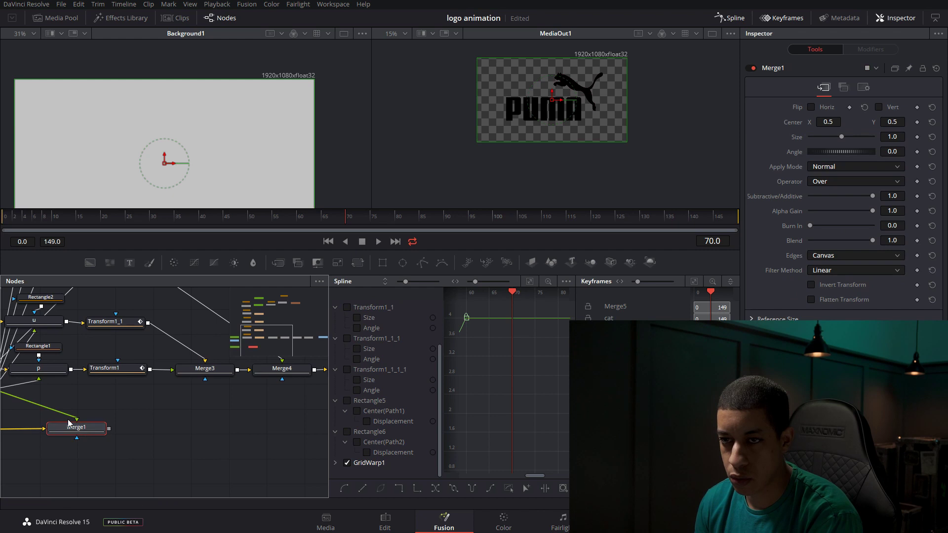
left_click_drag(71, 422, 188, 408)
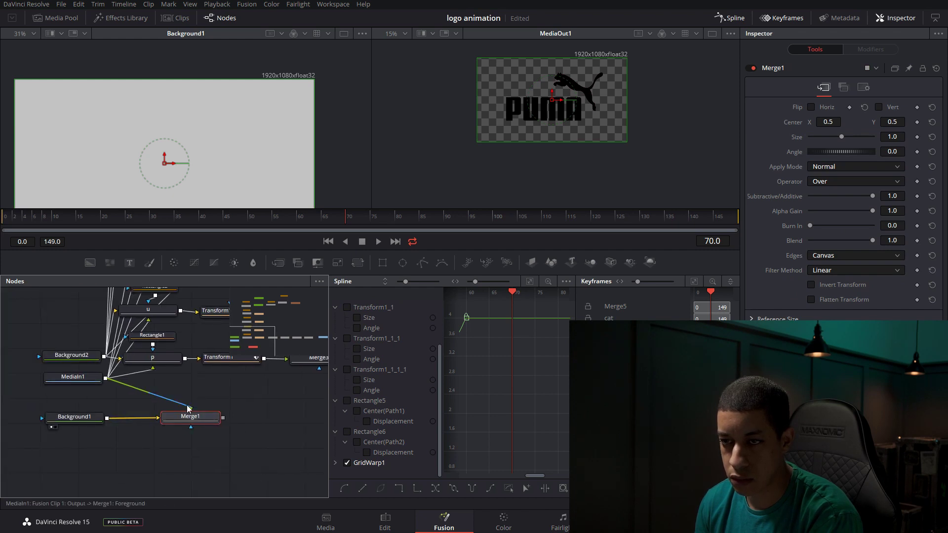
left_click_drag(35, 407, 261, 376)
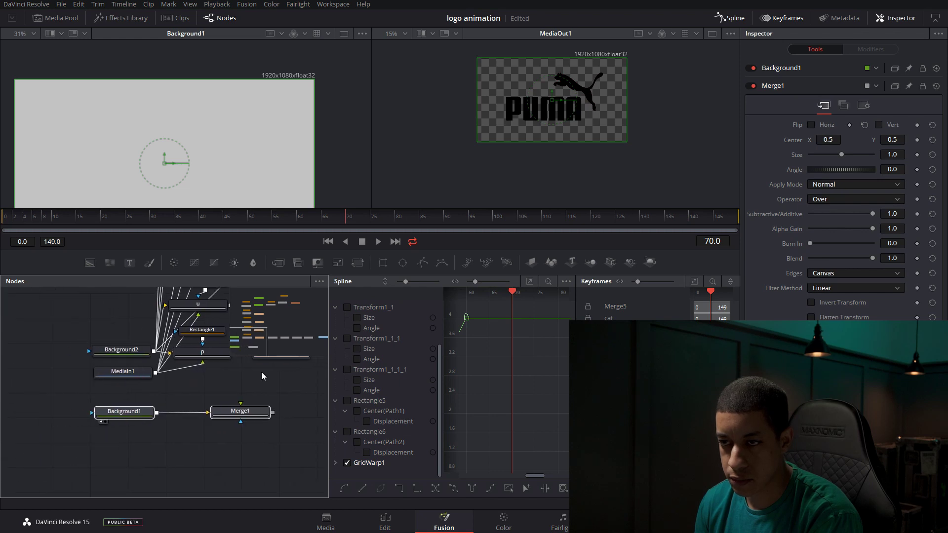
scroll(254, 395, "down", 3)
Step: Close the Keyframes and Spline panels and move Background1, Merge1 and MediaOut1 to the right
left_click(784, 18)
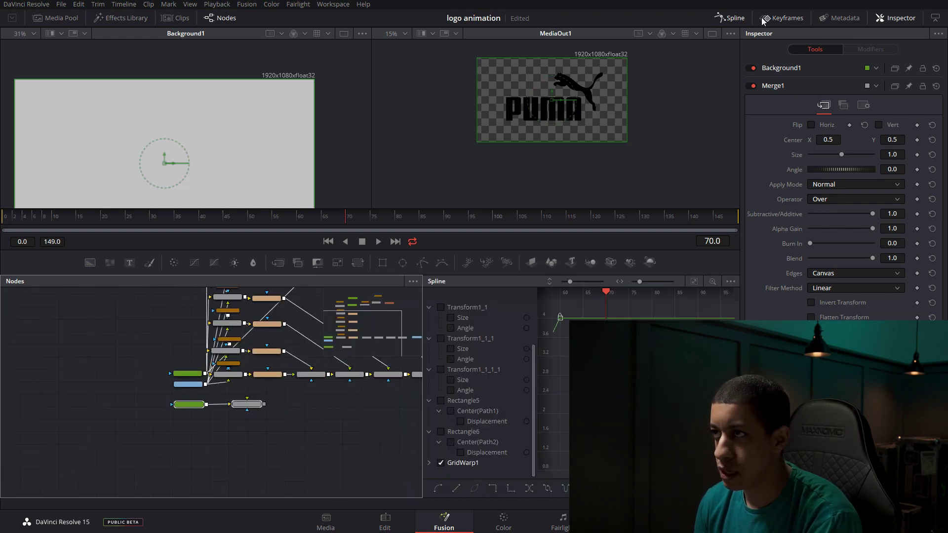
left_click(731, 18)
left_click_drag(259, 405, 494, 397)
scroll(549, 384, "up", 4)
left_click_drag(413, 424, 402, 426)
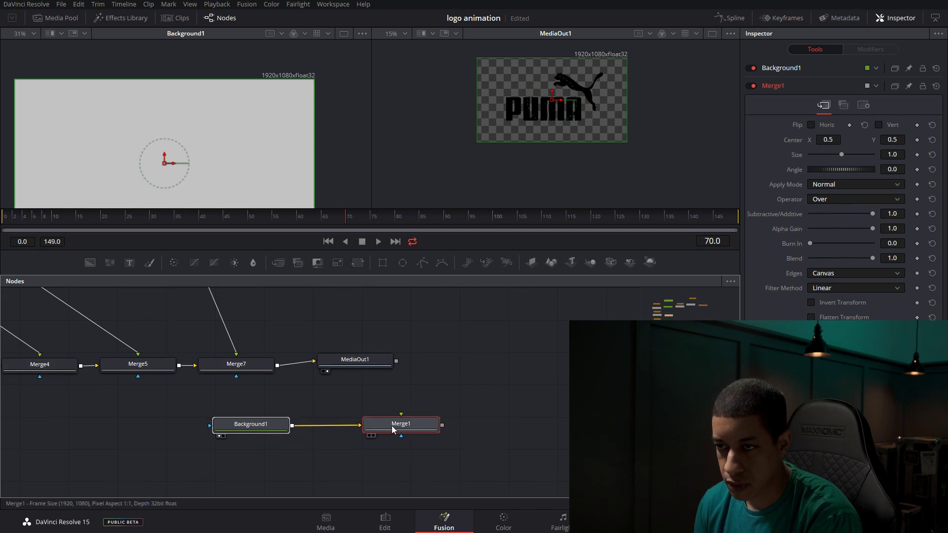
left_click_drag(352, 360, 555, 414)
Step: Route Merge7 into Merge1's foreground and Merge1 into MediaOut1, save, and switch to the Edit page
left_click_drag(486, 408, 335, 376)
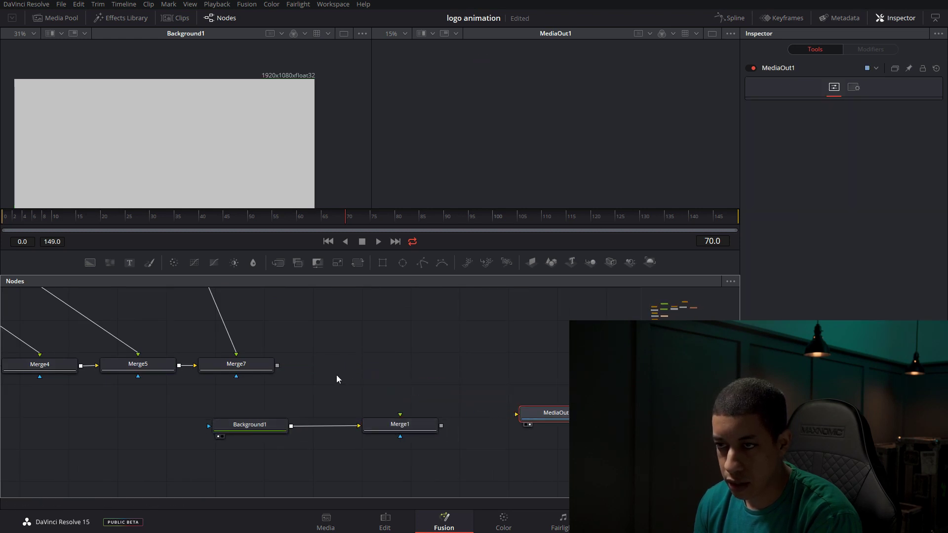
left_click_drag(276, 365, 336, 372)
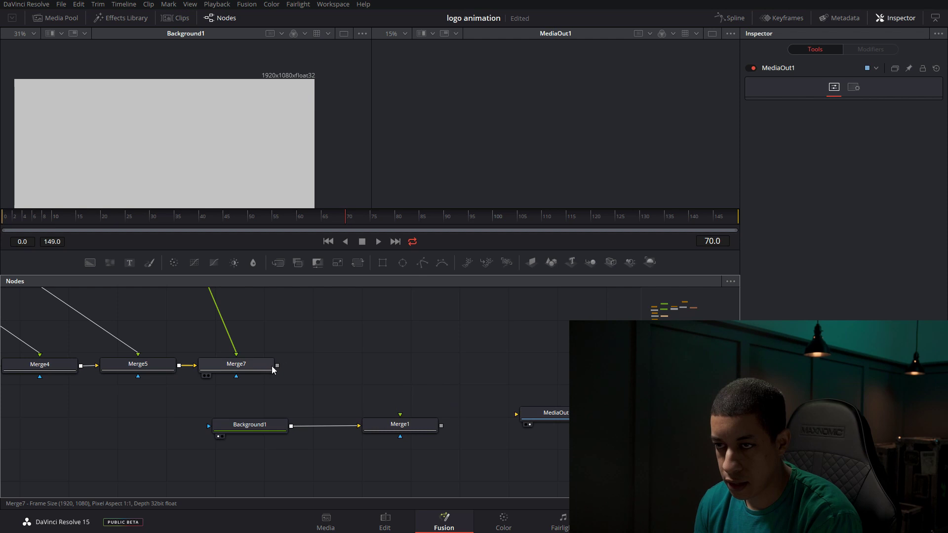
left_click_drag(277, 365, 516, 414)
left_click_drag(441, 426, 550, 428)
left_click(470, 419)
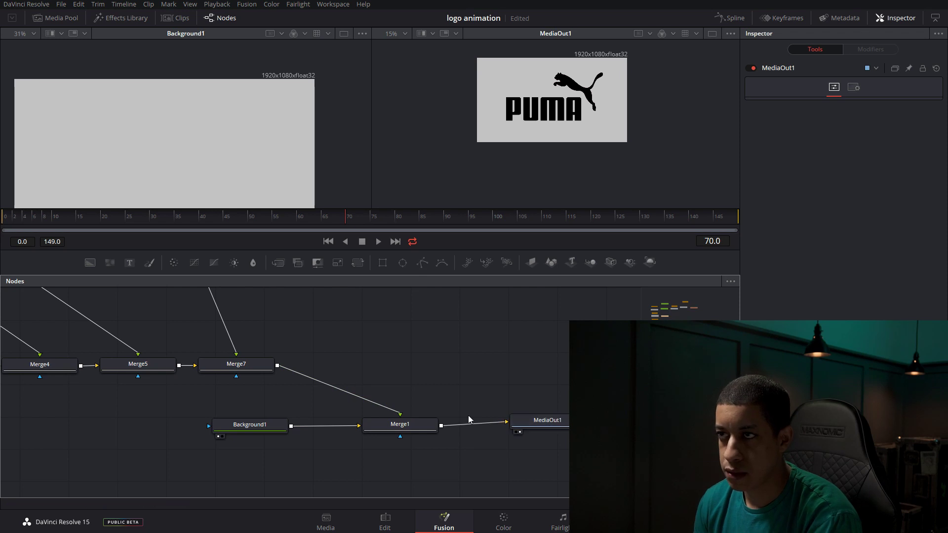
left_click(402, 427)
left_click_drag(544, 420, 534, 424)
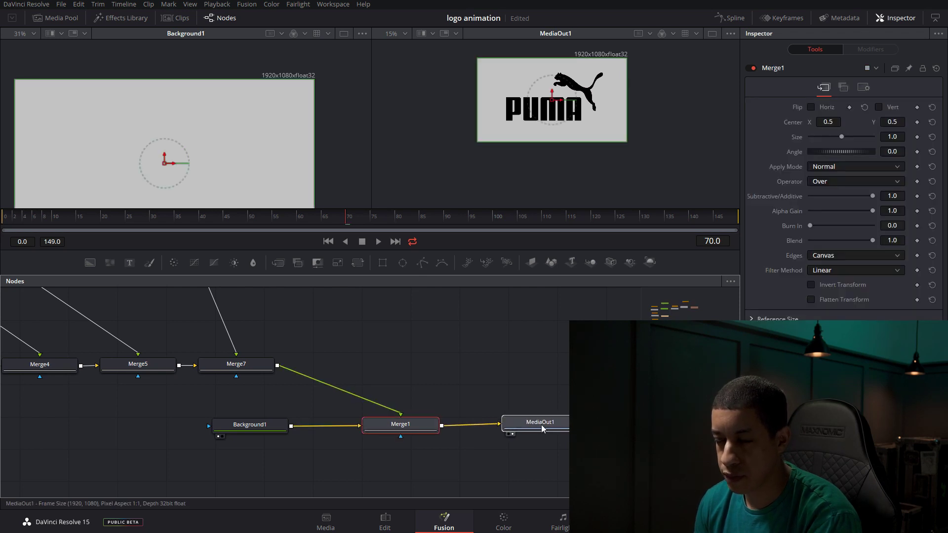
left_click(537, 479)
key("ctrl+s")
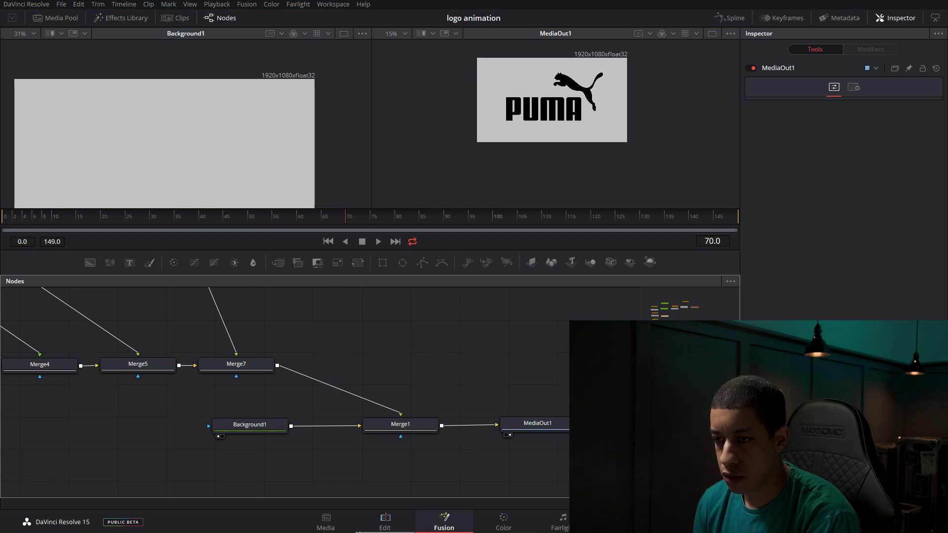
left_click(358, 528)
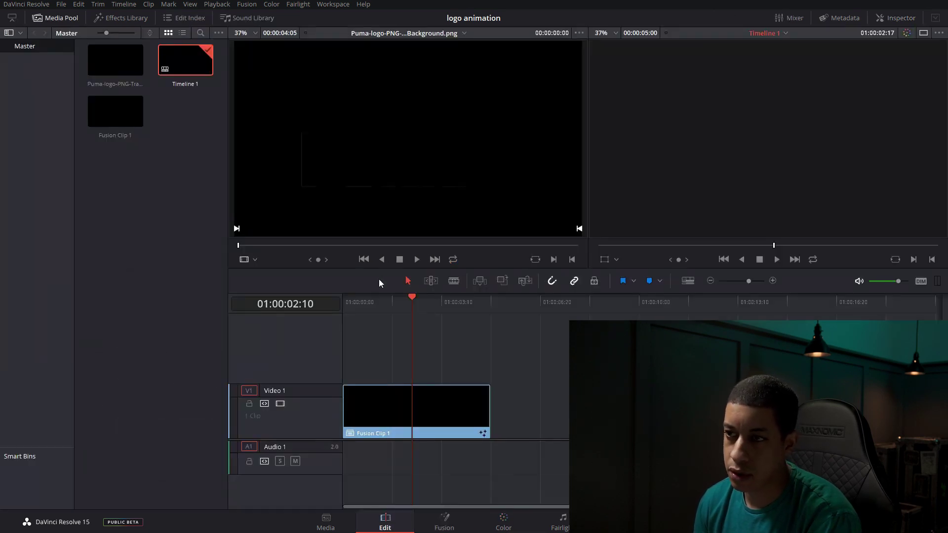
Step: Scrub Timeline 1's Fusion Clip and park near the start where the PUMA letters spin in
left_click_drag(415, 312, 478, 309)
left_click(358, 307)
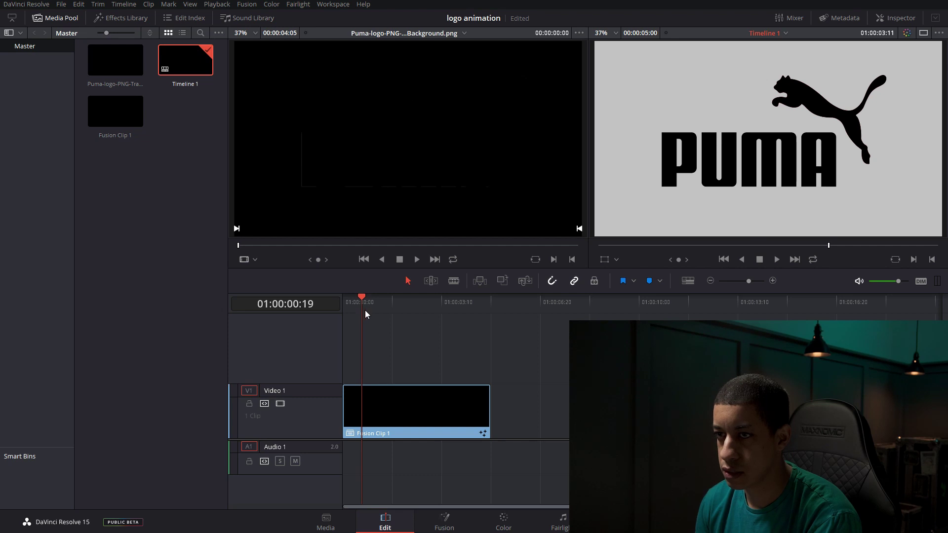
left_click(365, 310)
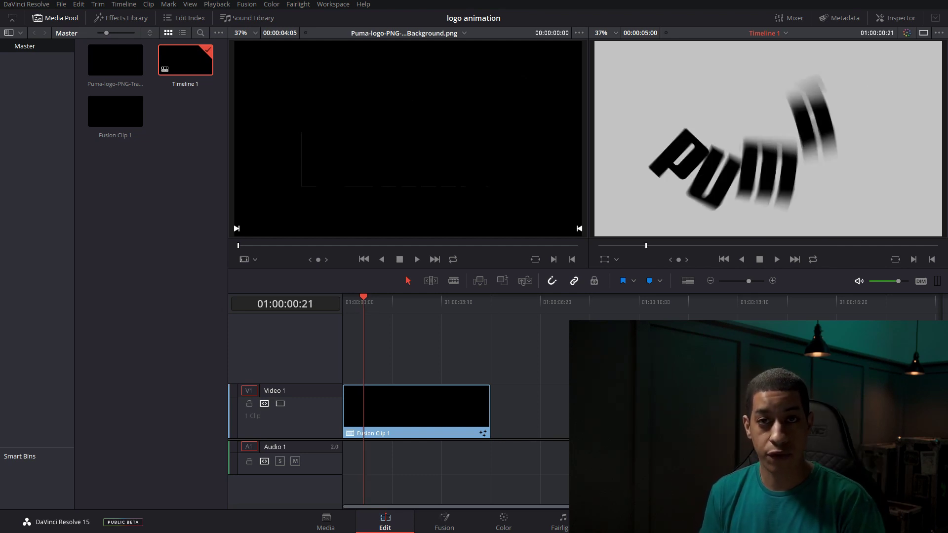